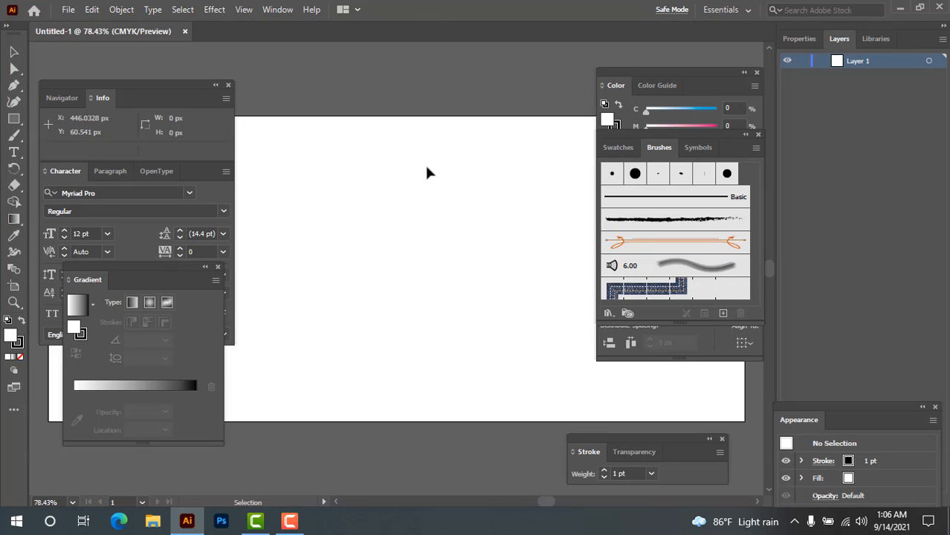
left_click(13, 120)
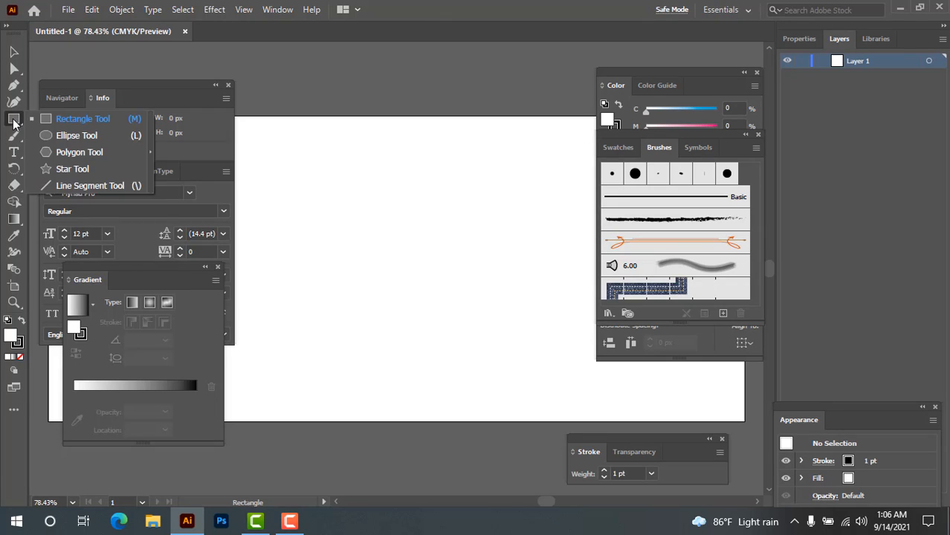
left_click(49, 135)
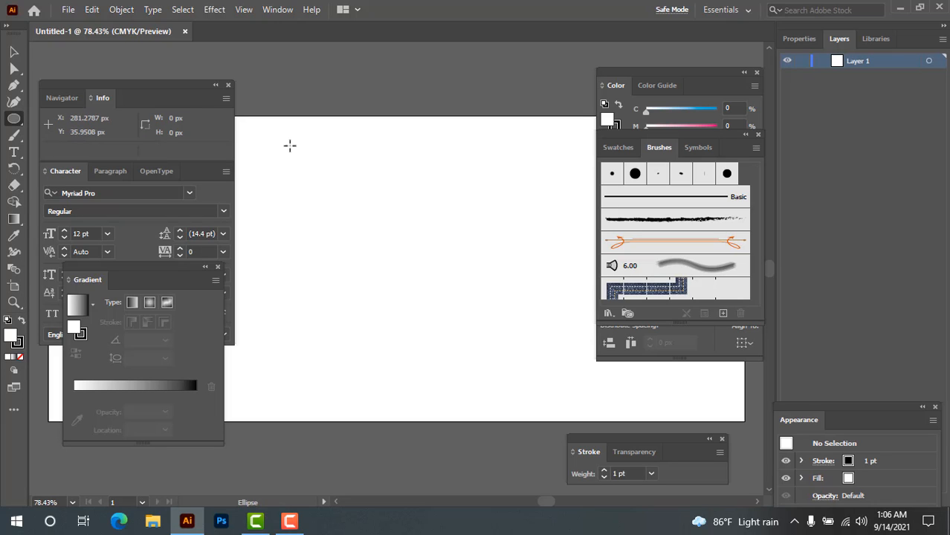
scroll(343, 207, "up", 1)
scroll(343, 208, "up", 5)
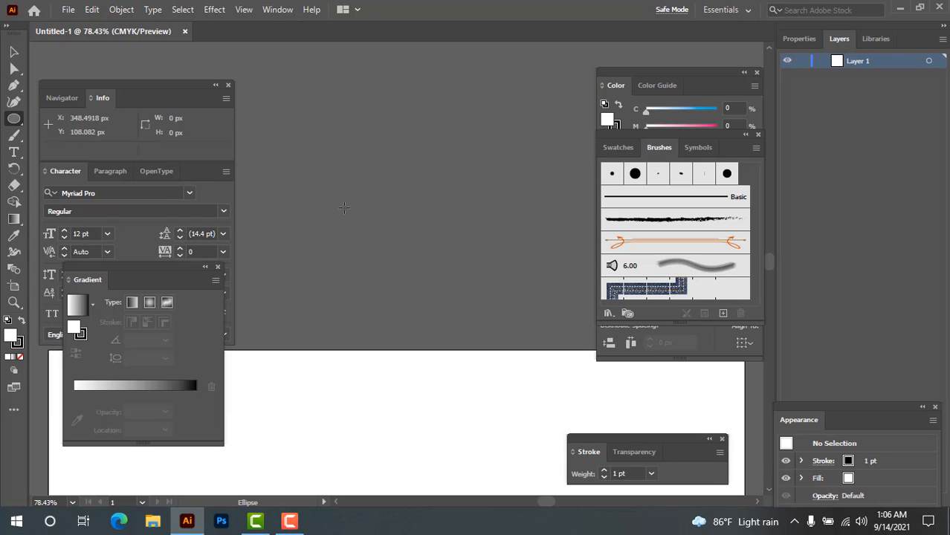
scroll(343, 208, "down", 2)
scroll(343, 207, "up", 2)
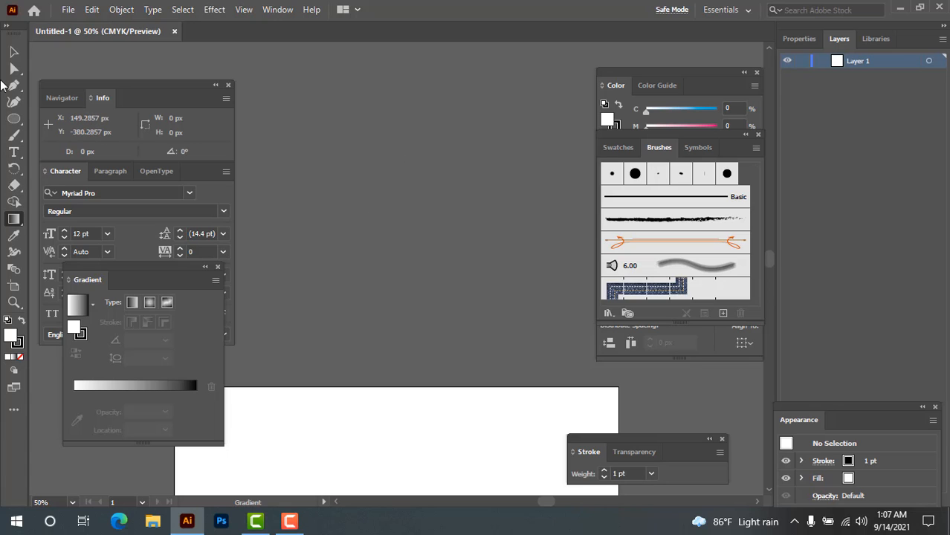
left_click(15, 54)
left_click(14, 220)
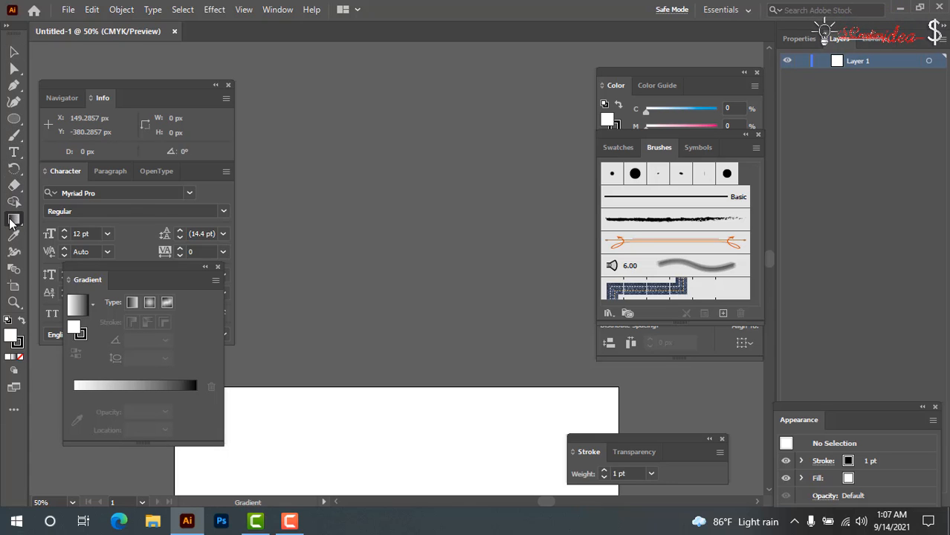
- Draw a rectangle about 535 × 333 px above the artboard and fill it with the white-to-black linear gradient
left_click_drag(15, 119, 74, 119)
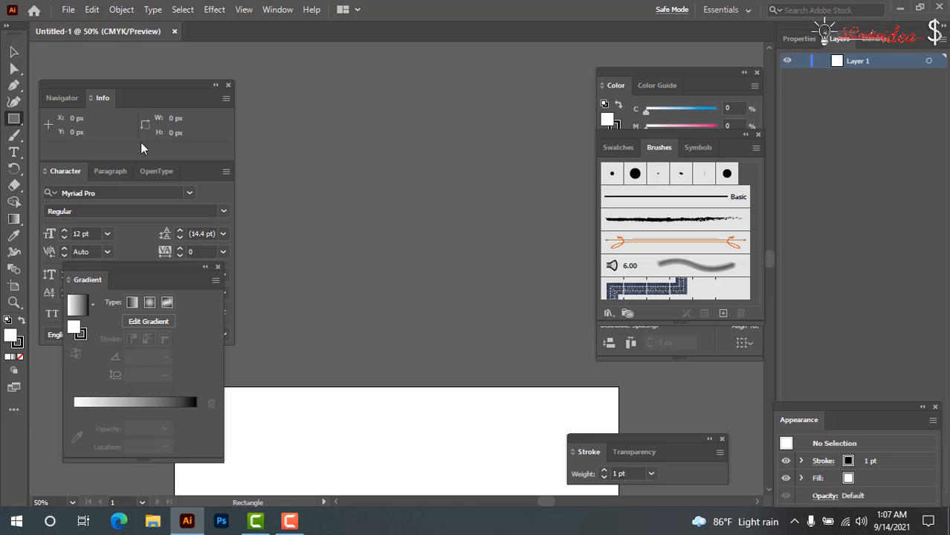
mouse_move(266, 122)
left_mouse_down()
mouse_move(370, 205)
mouse_move(545, 290)
mouse_move(577, 284)
mouse_move(555, 302)
left_mouse_up()
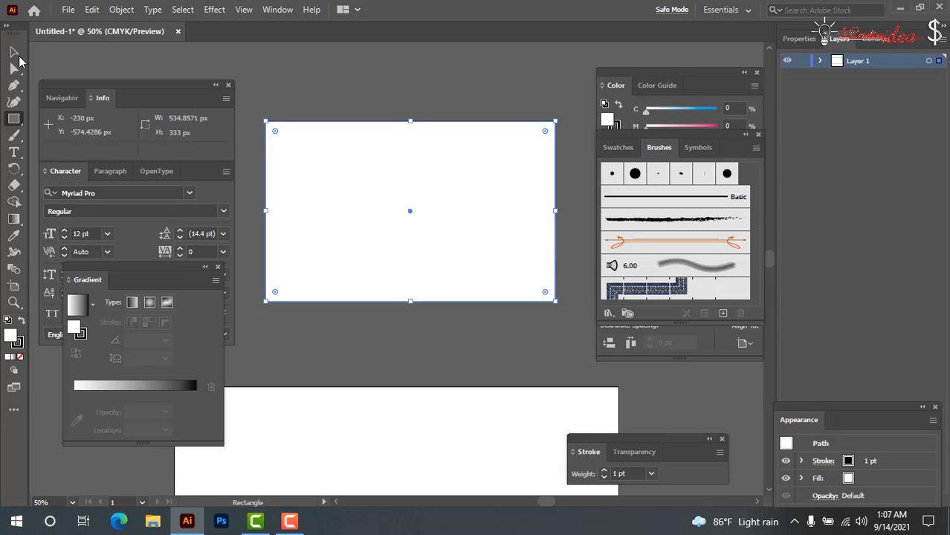
key("v")
left_click(75, 306)
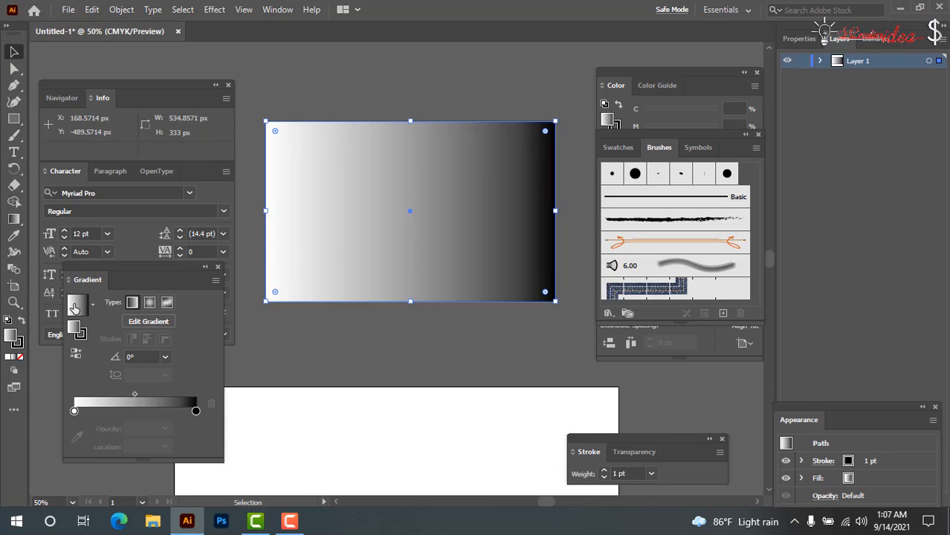
- Bring the full Color panel into view and look through its colour mode options
left_click(684, 77)
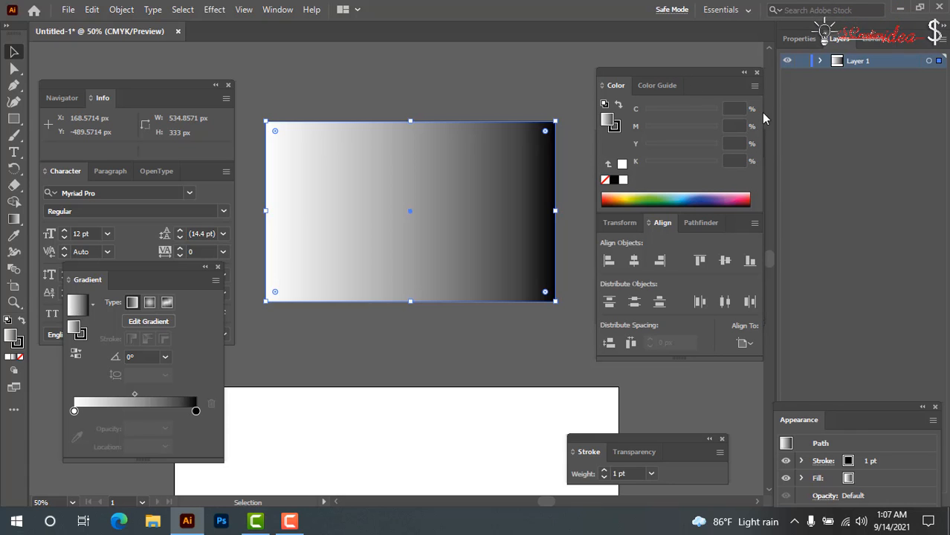
left_click(755, 86)
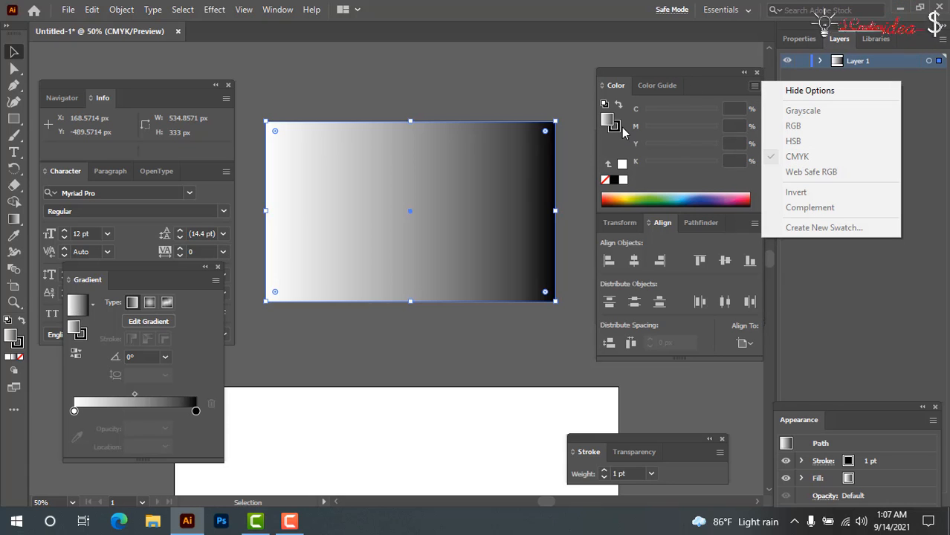
left_click(490, 91)
left_click(489, 90)
left_click(467, 183)
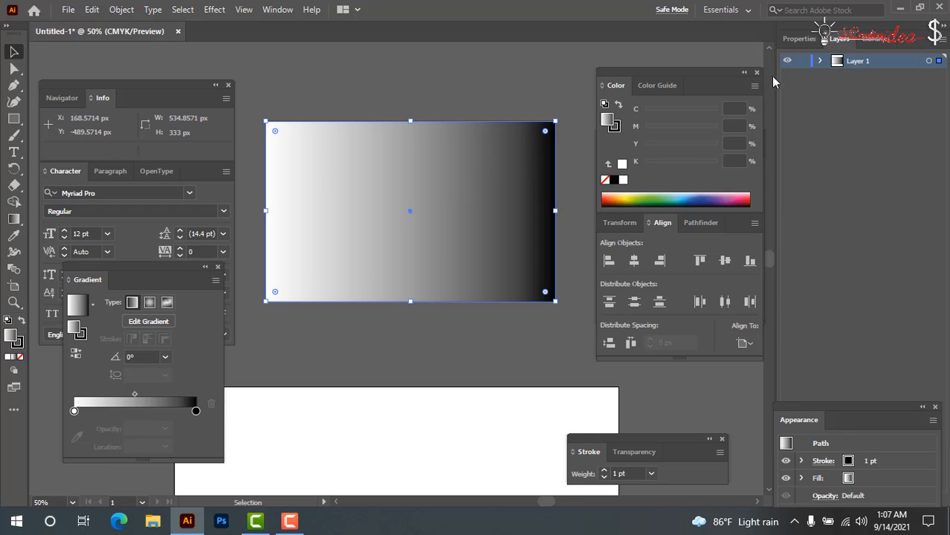
left_click(755, 87)
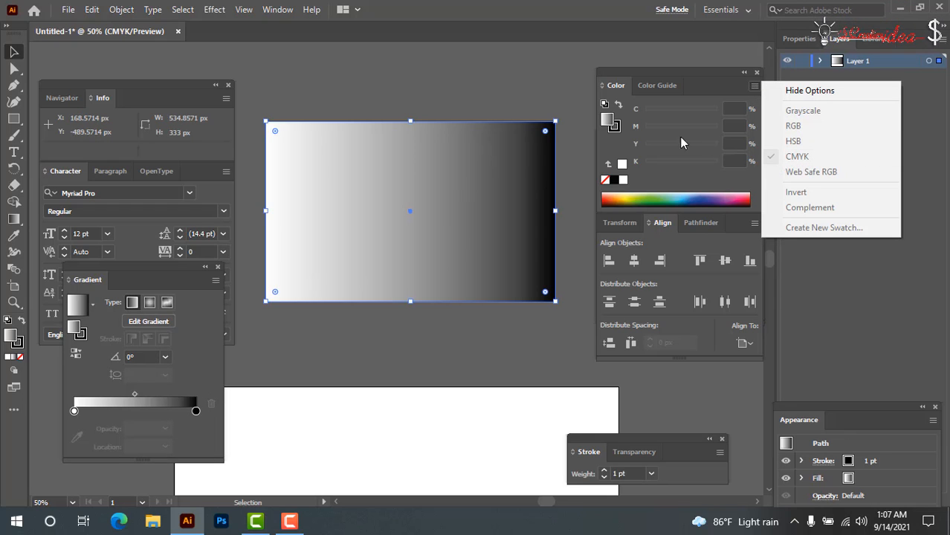
- Try a solid blue fill on the rectangle with C 100 and M, Y and K at 0
left_click(678, 198)
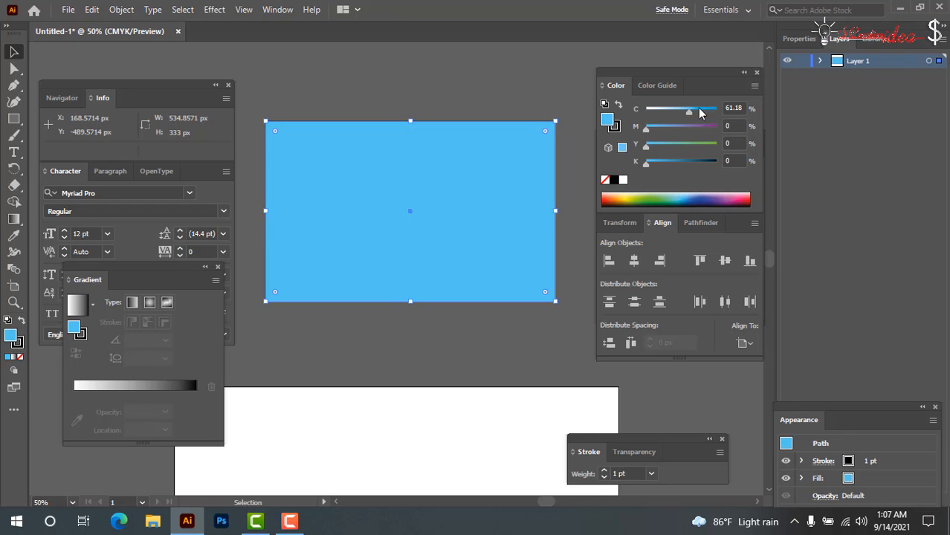
left_click_drag(654, 161, 758, 175)
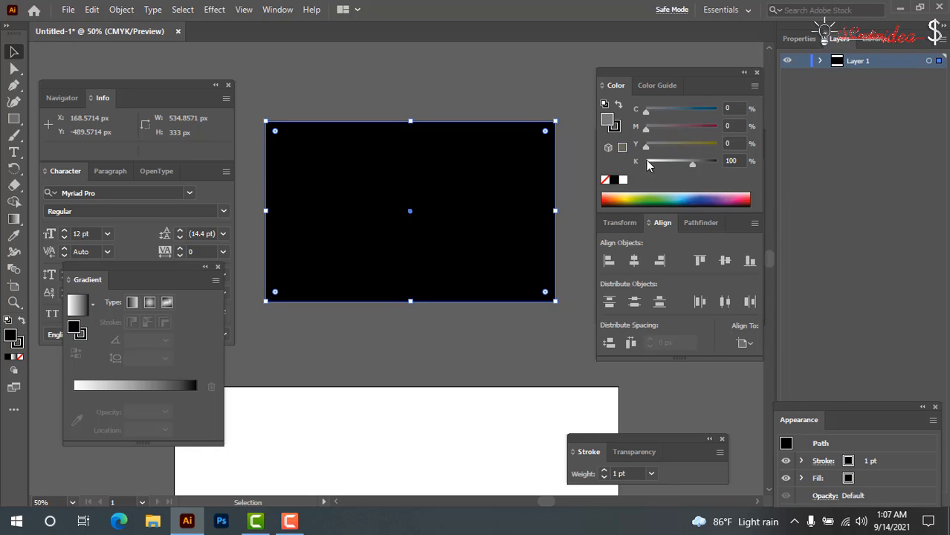
left_click_drag(647, 161, 643, 161)
left_click_drag(646, 112, 793, 125)
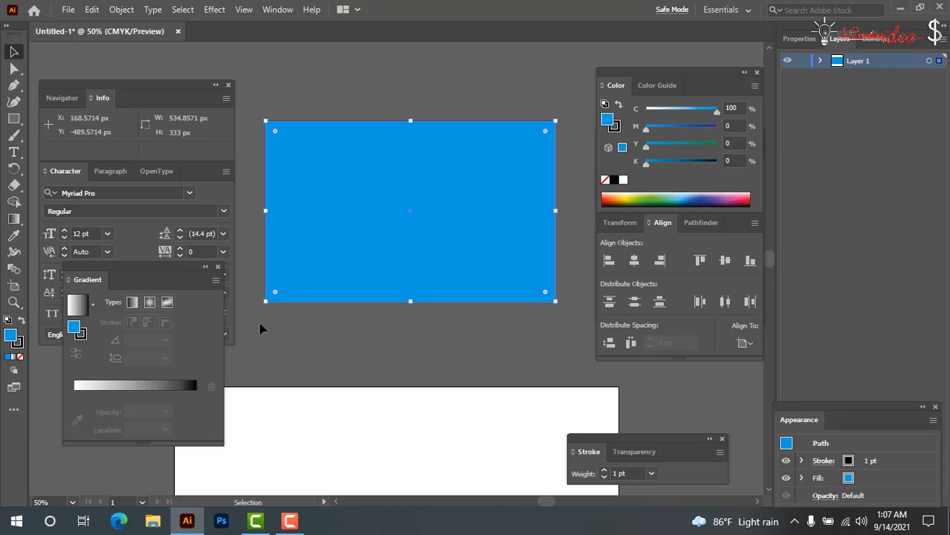
- Reapply the linear gradient to the rectangle and recolour its black end stop in CMYK to C 100, K 0
left_click(146, 386)
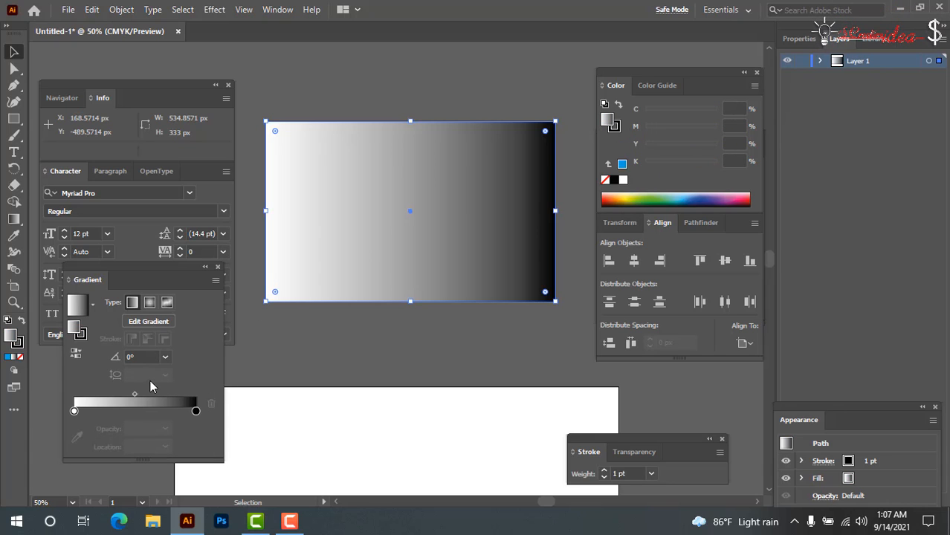
left_click(196, 412)
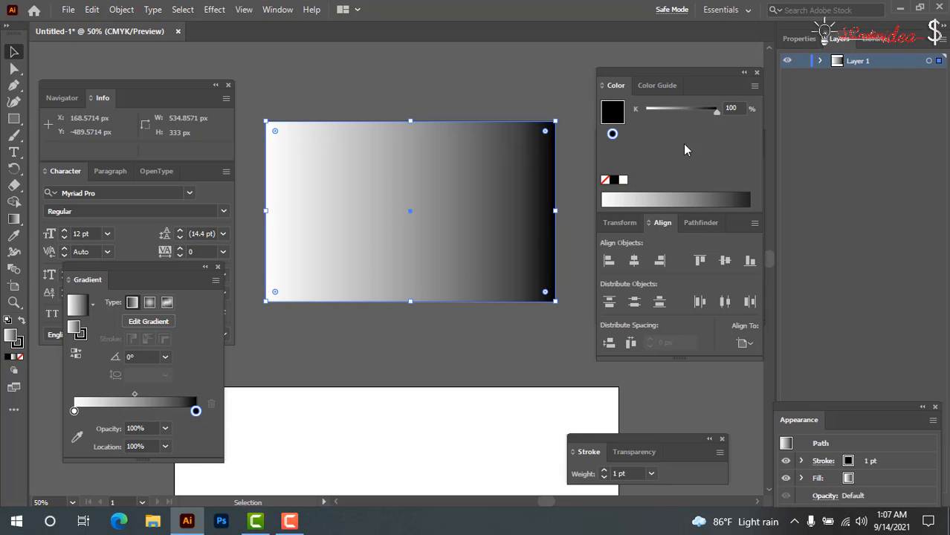
left_click(754, 86)
left_click(797, 155)
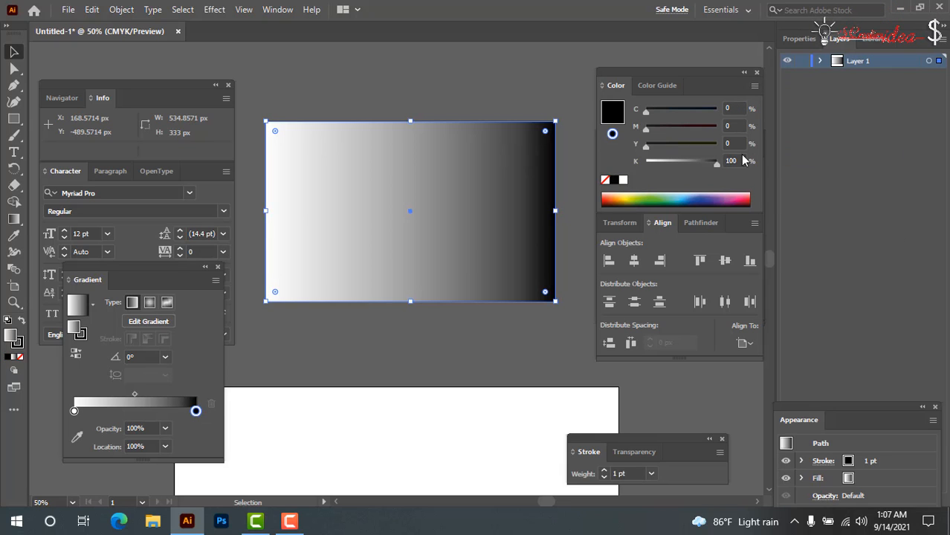
left_click_drag(715, 164, 645, 163)
left_click_drag(645, 110, 716, 110)
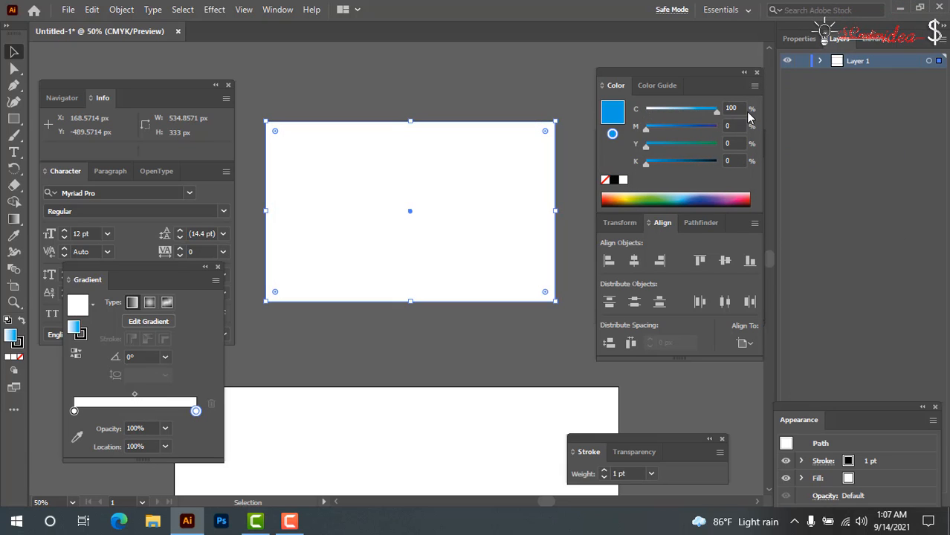
- Recolour the gradient's white start stop in CMYK to M 100 with C, Y and K at 0
left_click(75, 411)
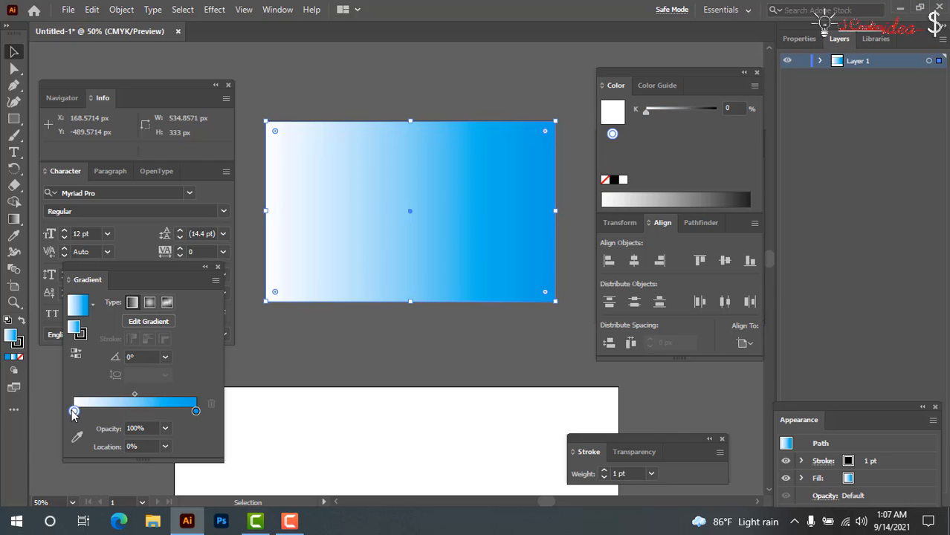
left_click(755, 86)
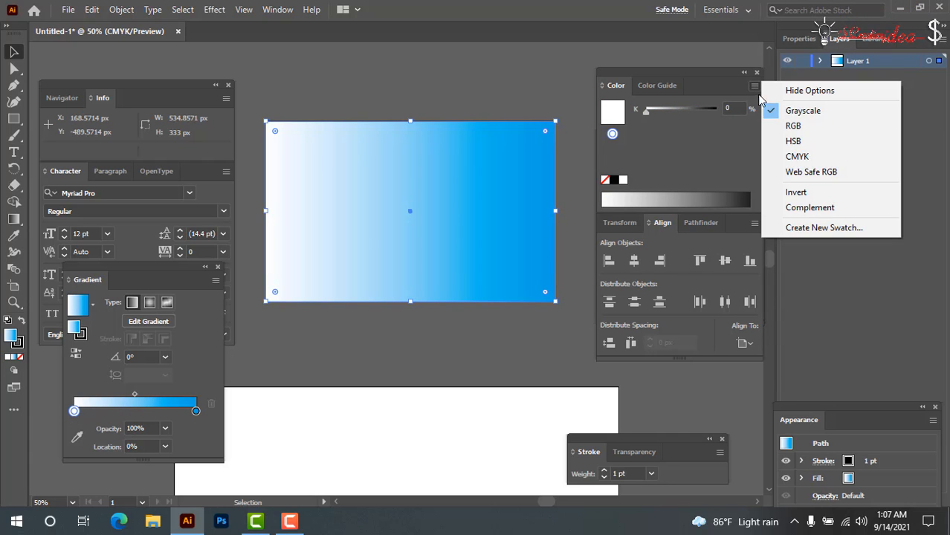
left_click(794, 153)
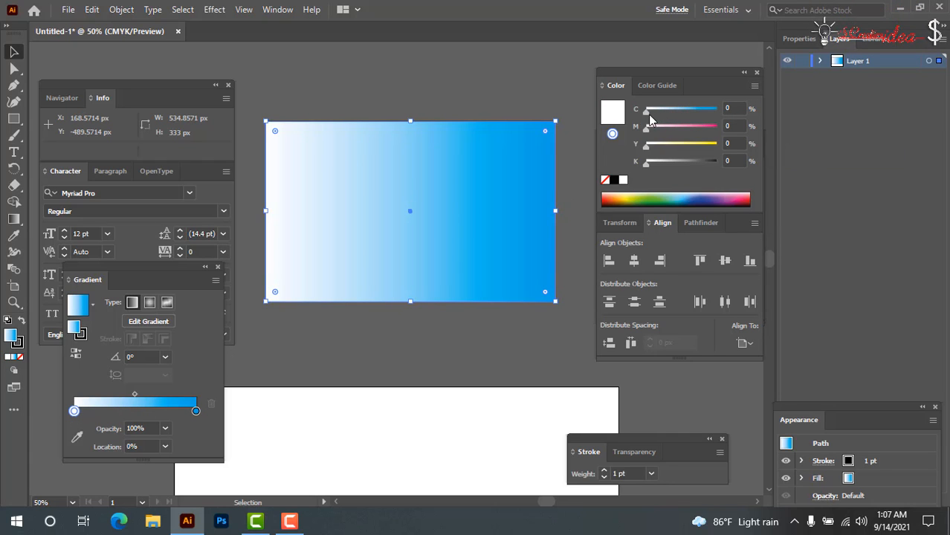
left_click_drag(648, 114, 717, 128)
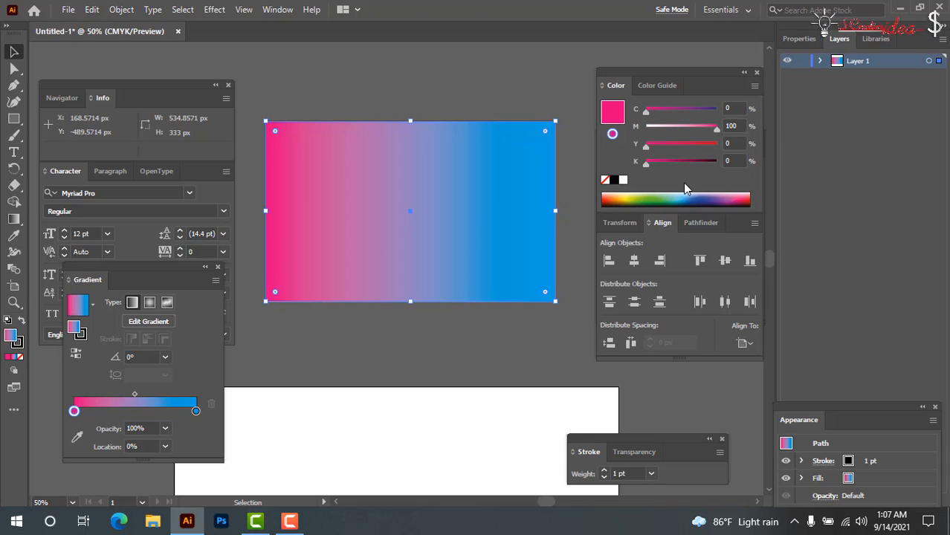
- Set the rectangle's gradient angle to 90°
left_click(144, 357)
type("9")
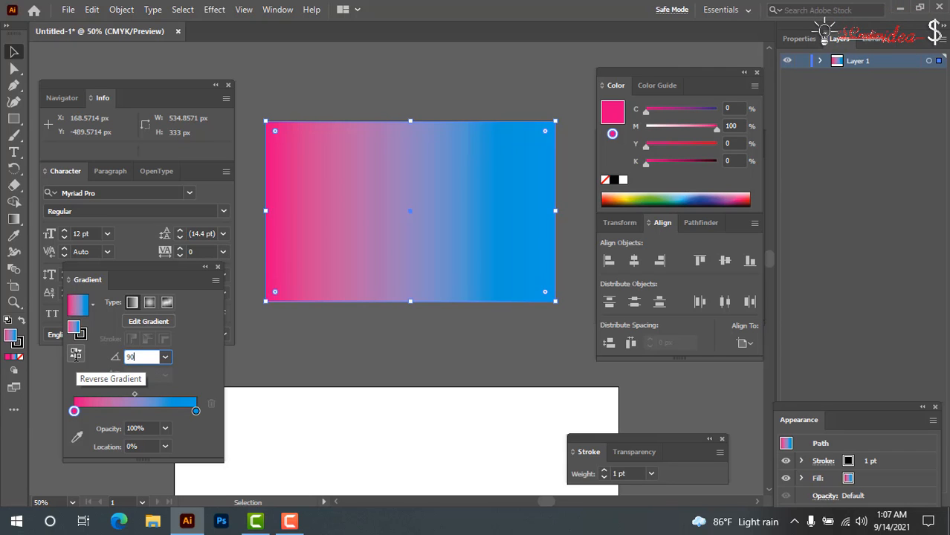
type("0")
key("Return")
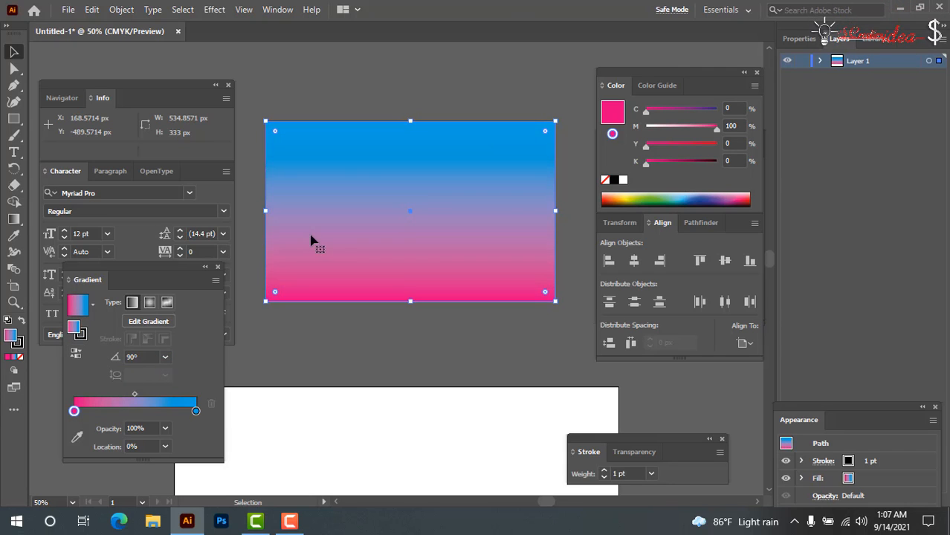
- Add a white colour stop at about 47% between the pink and blue stops, and deselect the rectangle
left_click(132, 411)
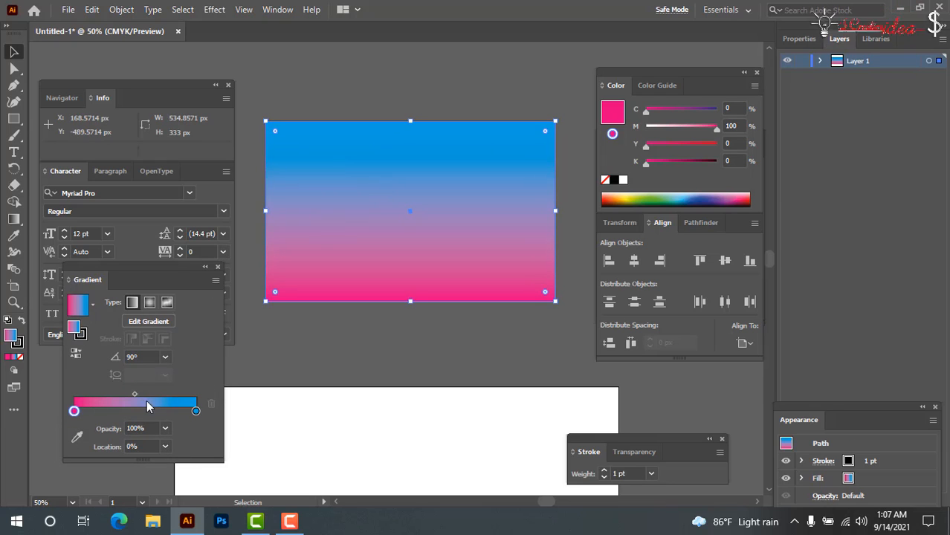
left_click(622, 180)
left_click(343, 81)
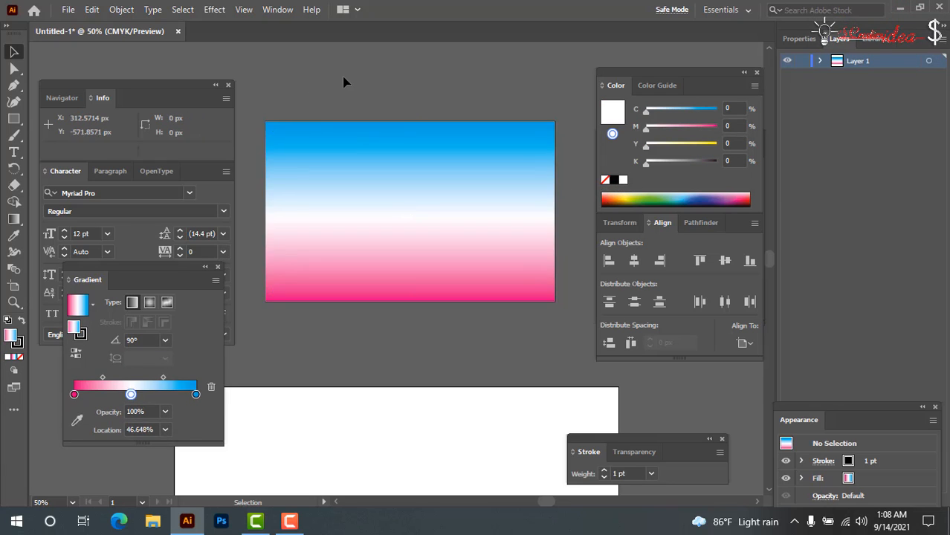
key("ctrl+minus")
key("ctrl+minus")
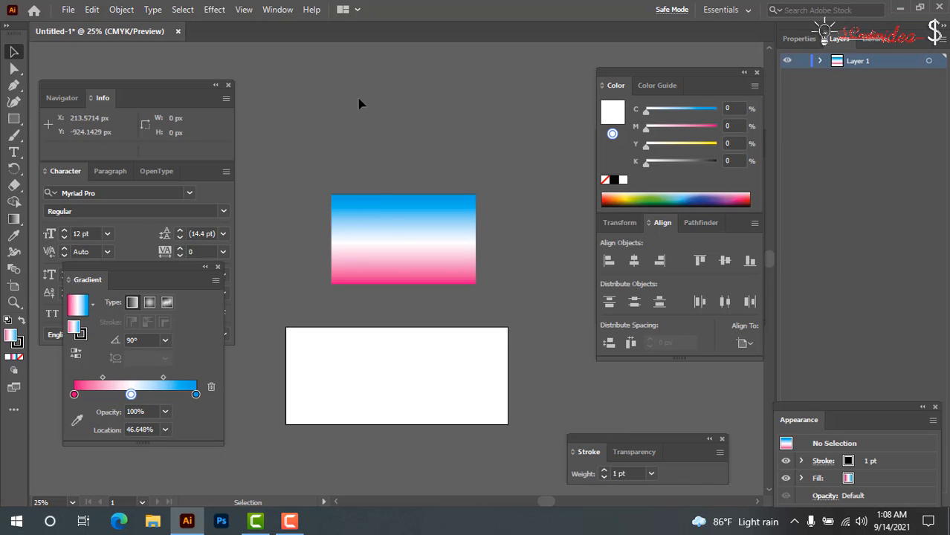
left_click_drag(367, 200, 483, 329)
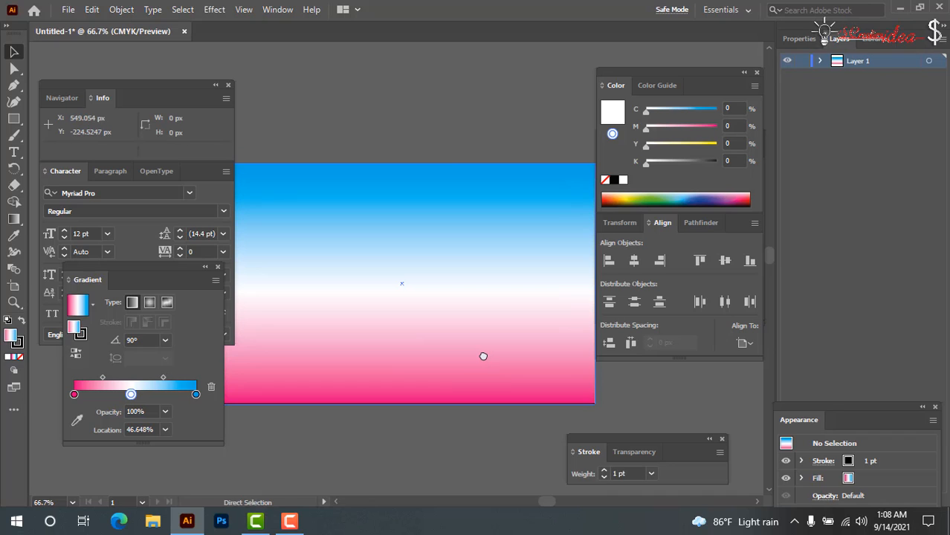
key("ctrl+minus")
key("ctrl+minus")
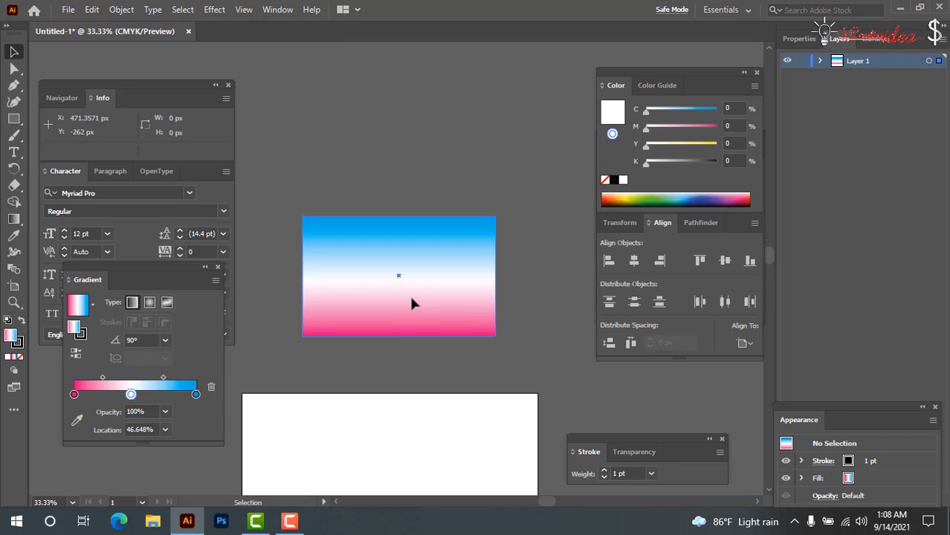
left_click(412, 303)
left_click(462, 167)
scroll(462, 167, "up", 3)
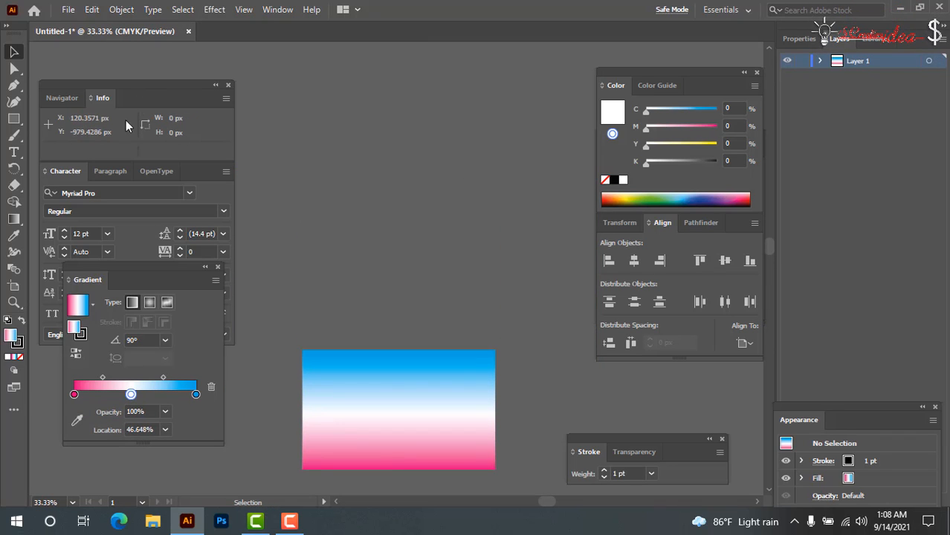
- Select the gradient rectangle and apply the Shape Builder tool across its area
left_click(13, 203)
scroll(405, 368, "down", 1)
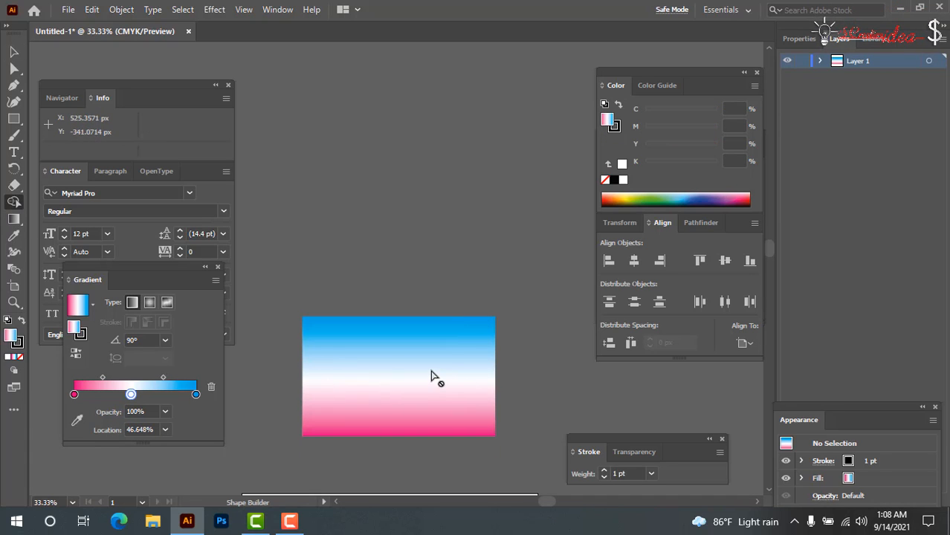
left_click(14, 51)
left_click(397, 327)
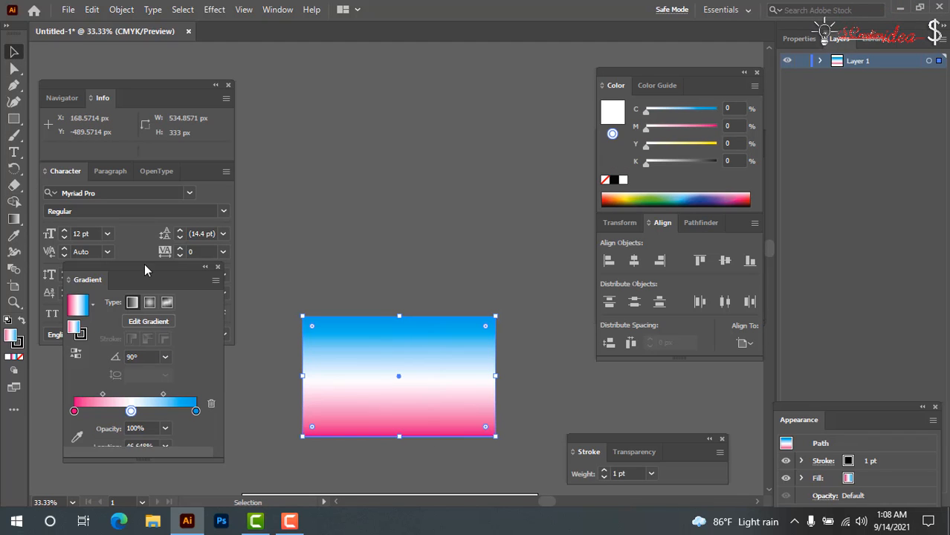
left_click(13, 203)
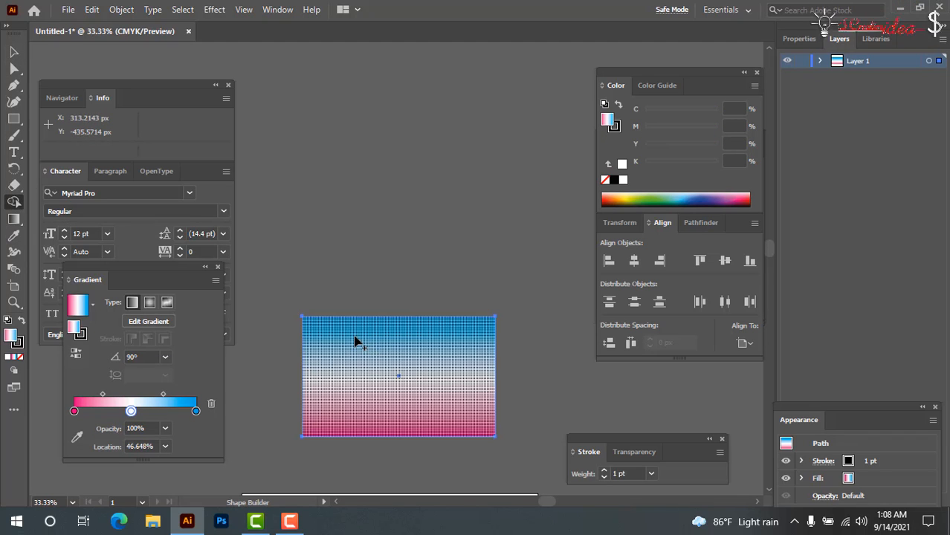
left_click_drag(354, 339, 477, 395)
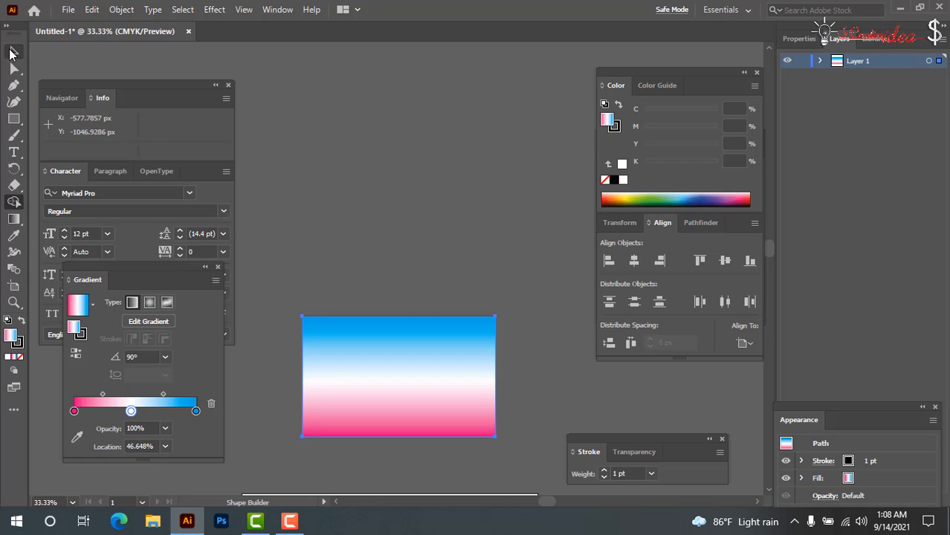
- Draw a circle about 397 px across above the gradient rectangle, and copy it slightly to the right and down so both overlap
left_click(11, 51)
left_click(452, 260)
scroll(452, 261, "up", 1)
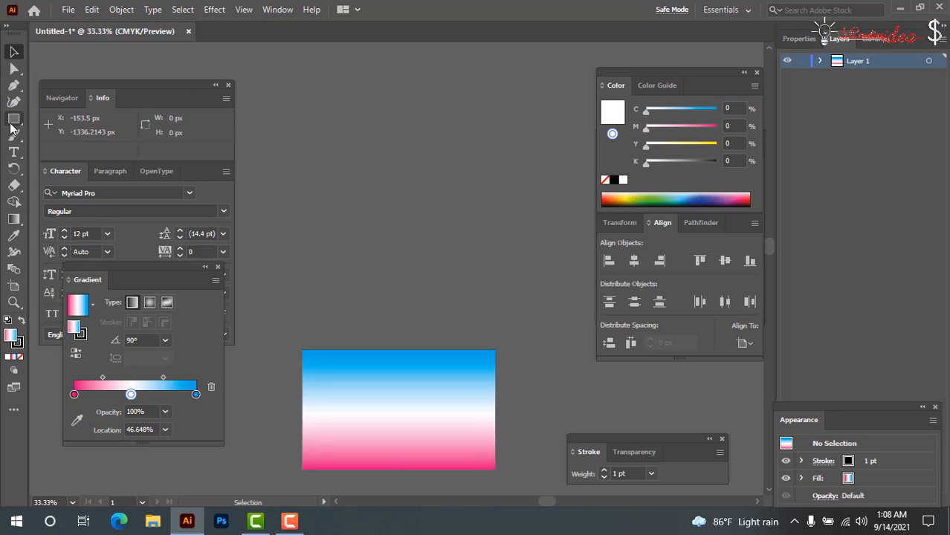
left_click_drag(13, 123, 43, 134)
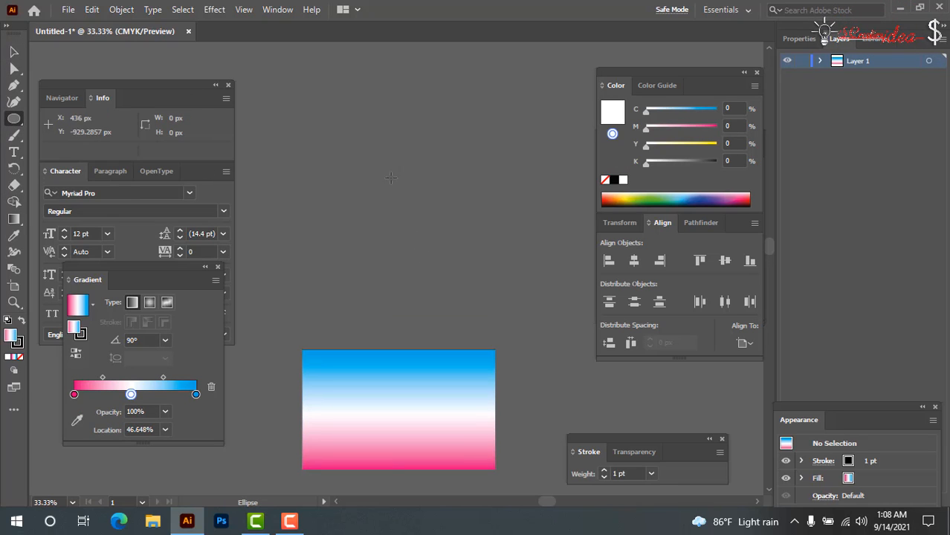
left_click_drag(336, 124, 481, 268)
left_click(11, 51)
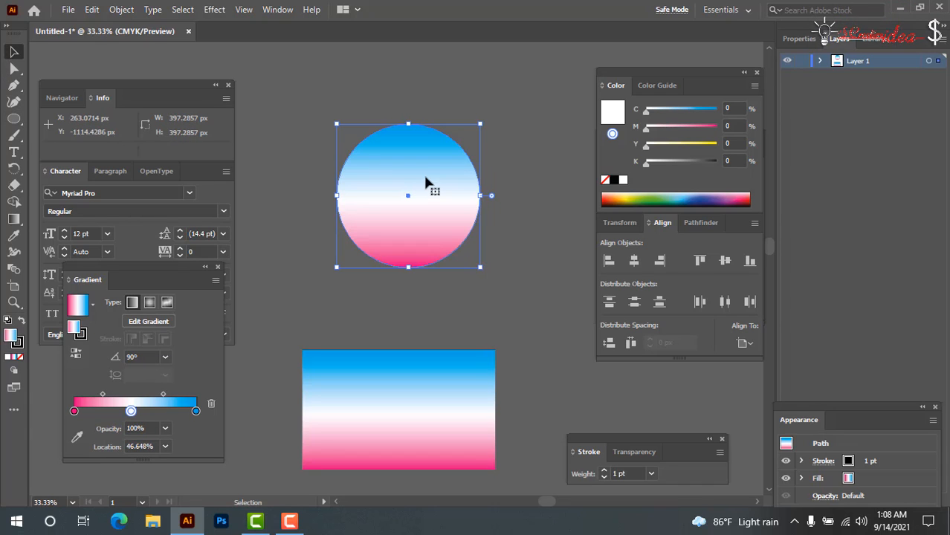
left_click_drag(426, 171, 446, 178)
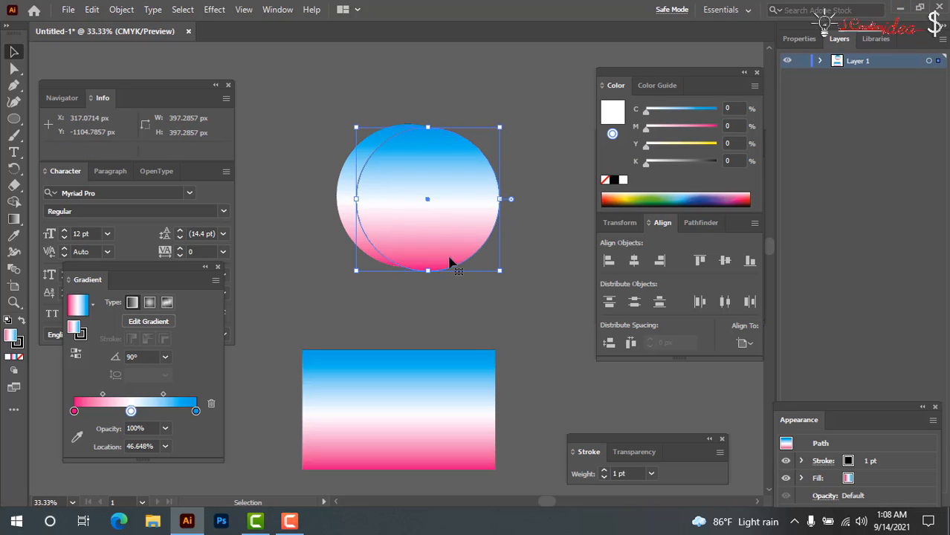
left_click_drag(430, 272, 450, 242)
key("a")
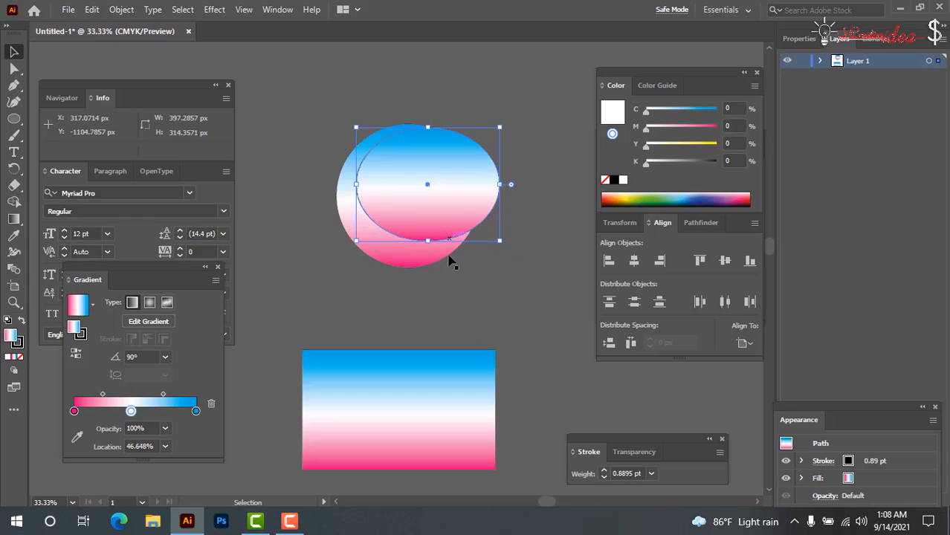
key("ctrl+z")
key("v")
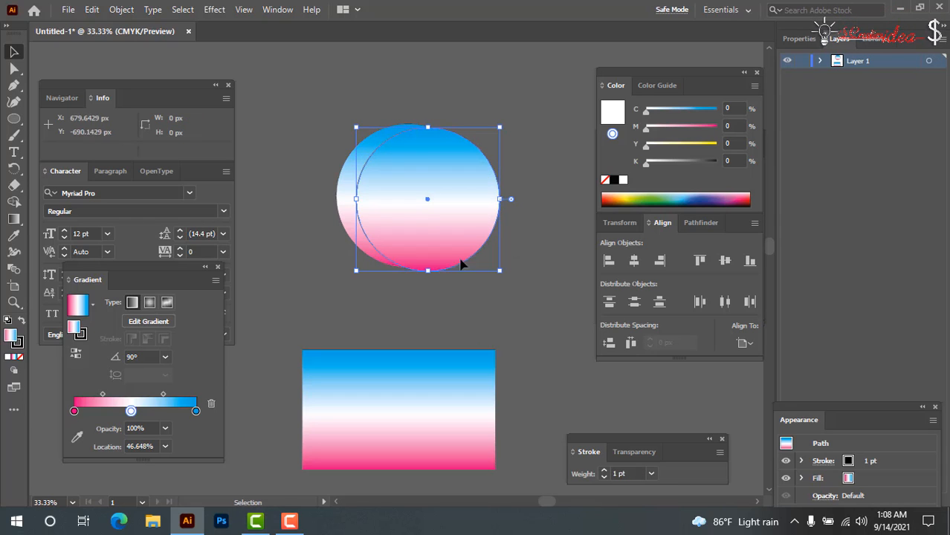
- Select both overlapping circles and split them with the Pathfinder Divide operation, leaving nothing selected
left_click(308, 127)
left_click(402, 211)
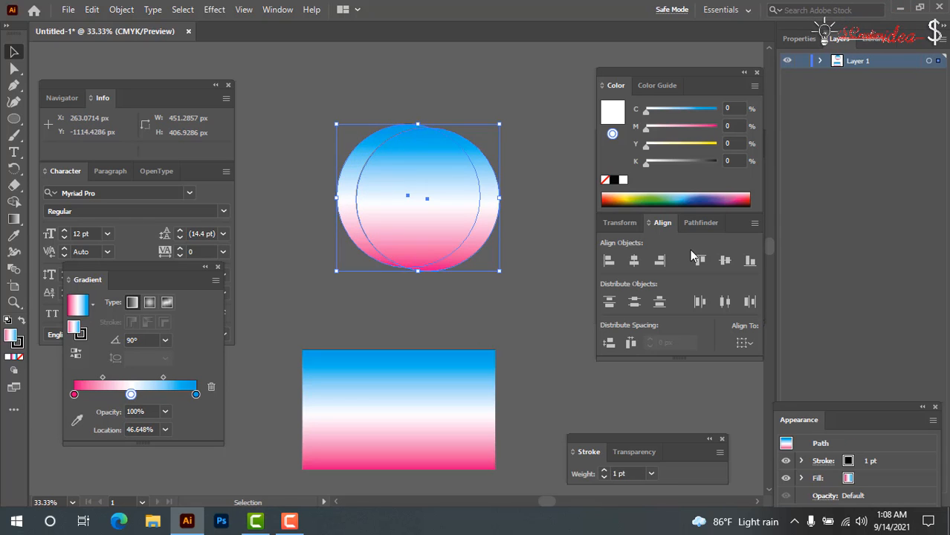
left_click(698, 223)
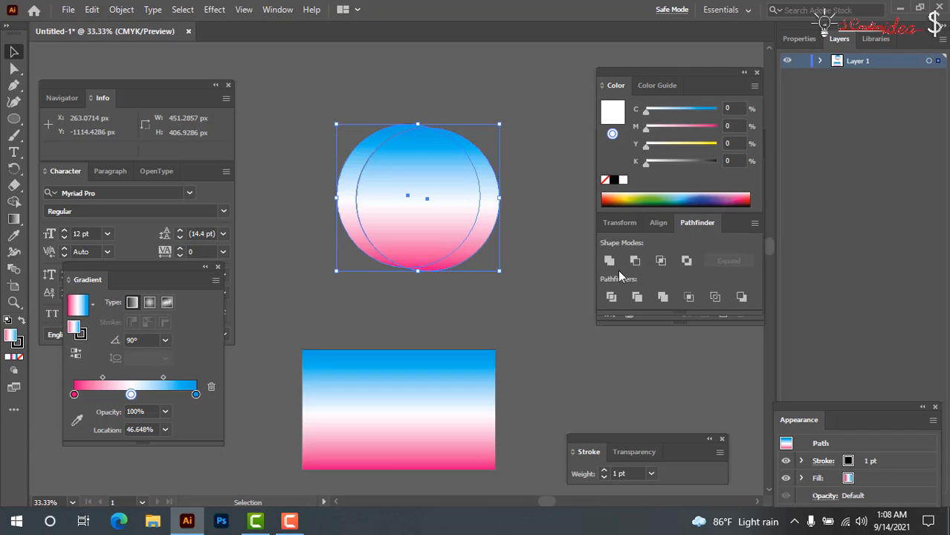
left_click(611, 297)
left_click(405, 90)
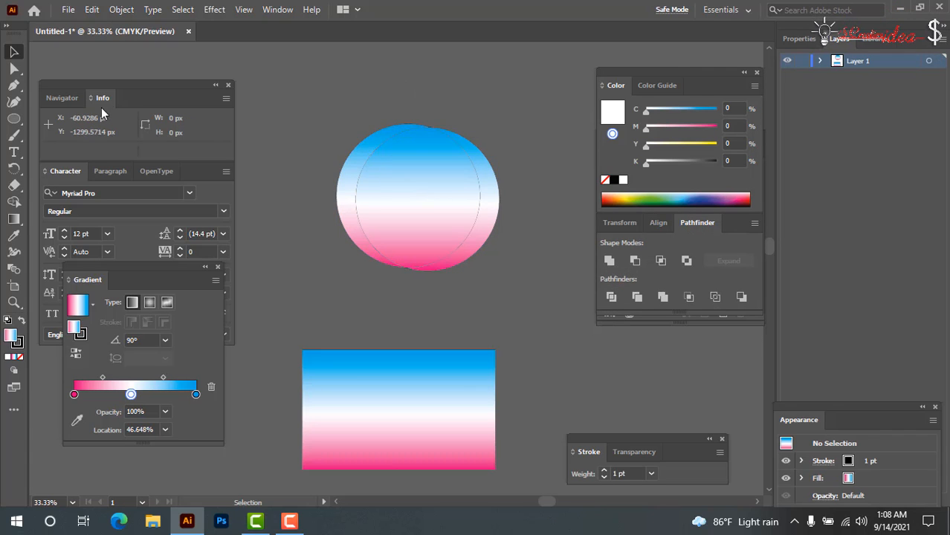
- Delete the overlapping and right-hand pieces of the divided circles, keeping only the left crescent
left_click(13, 68)
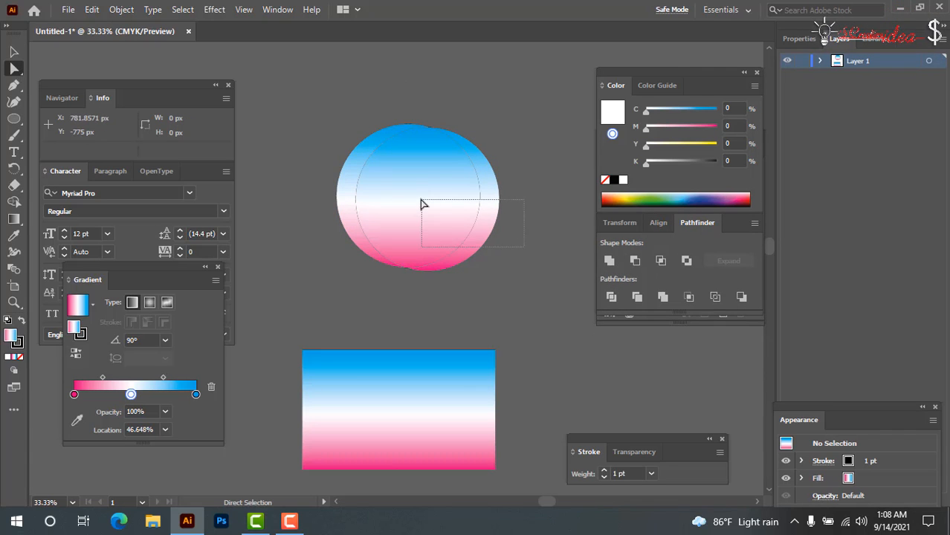
left_click_drag(421, 204, 426, 205)
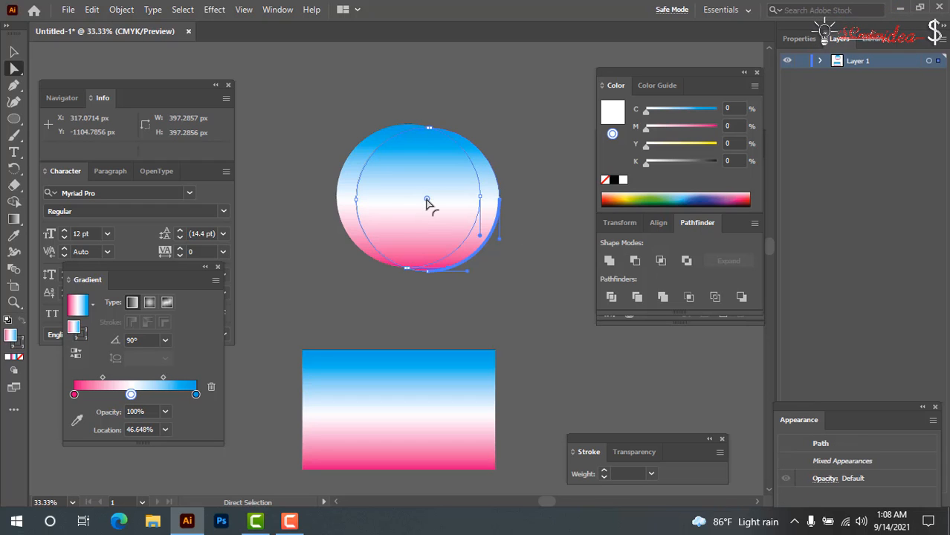
key("Delete")
key("Delete")
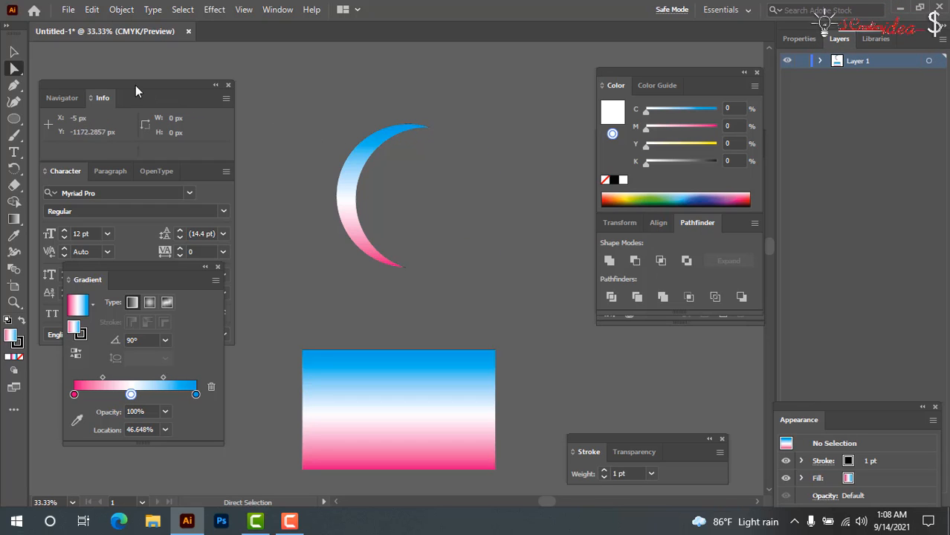
- Rotate the crescent about 55° counter-clockwise
key("v")
left_click(354, 190)
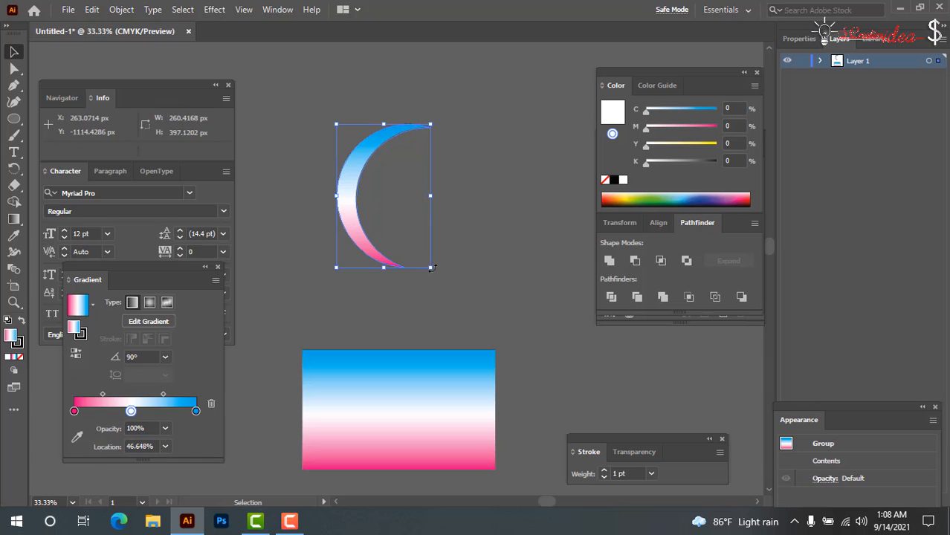
left_click_drag(437, 273, 476, 198)
left_click(477, 280)
left_click(398, 243)
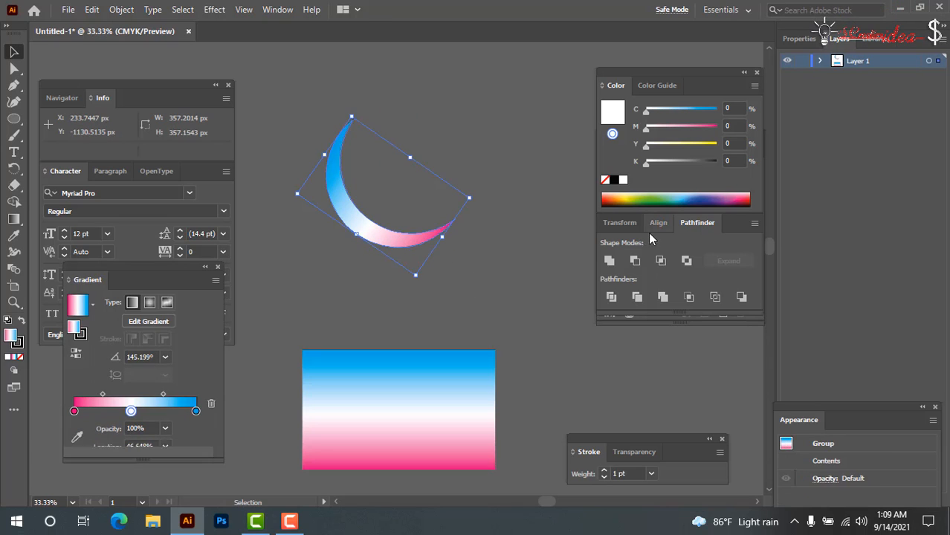
- Replace the crescent's gradient and stroke with a solid white fill and no stroke
left_click(622, 180)
left_click(472, 264)
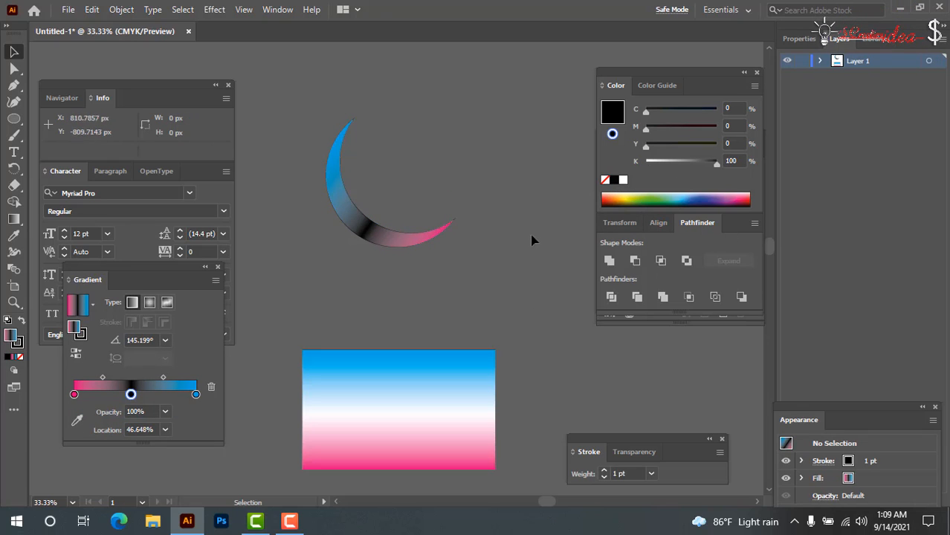
left_click(393, 240)
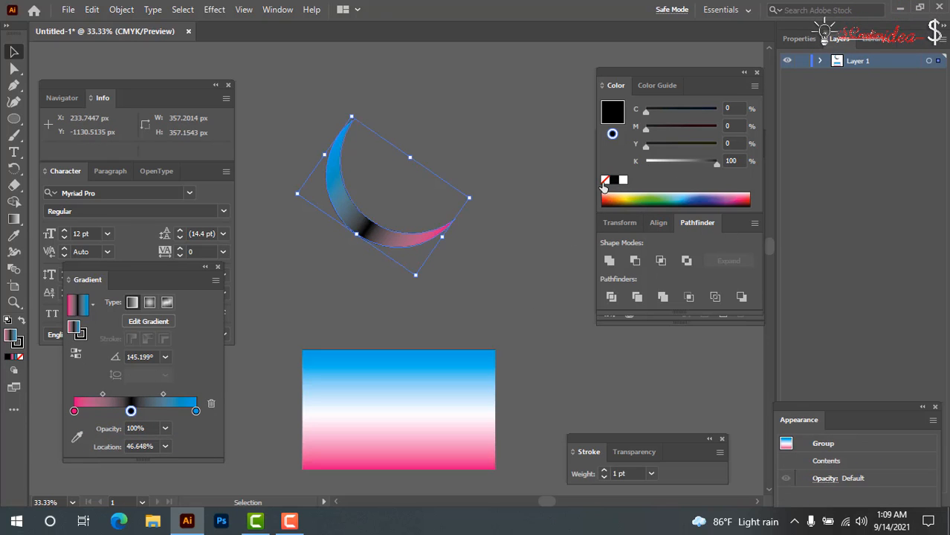
left_click(604, 182)
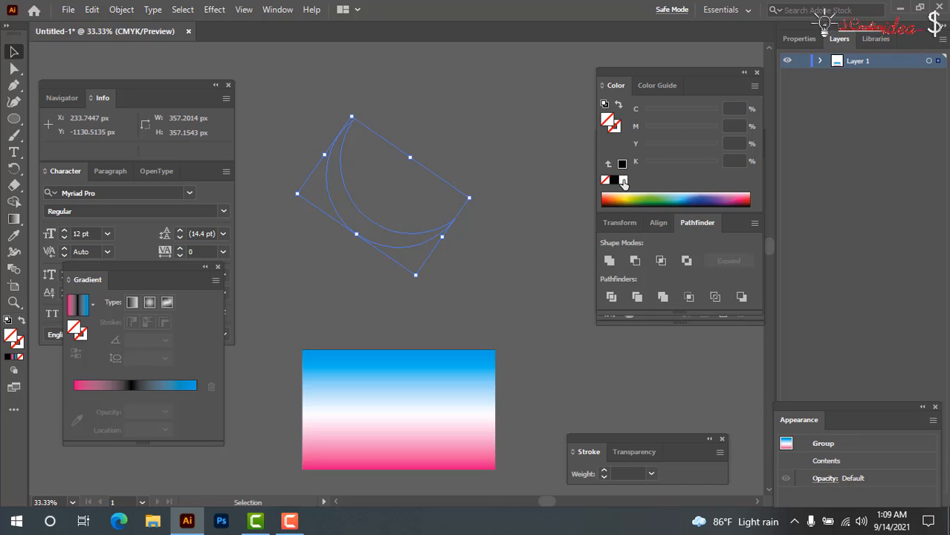
left_click(623, 179)
left_click(487, 275)
- Draw a white rectangle about 662 by 434 px in the empty area right of the crescent
key("Tab")
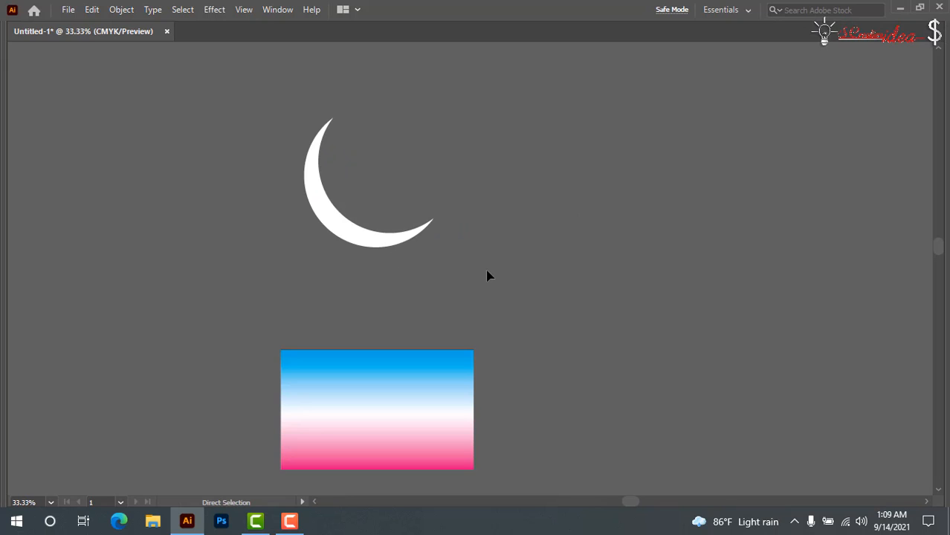
key("ctrl+minus")
key("ctrl+minus")
key("ctrl+minus")
key("Tab")
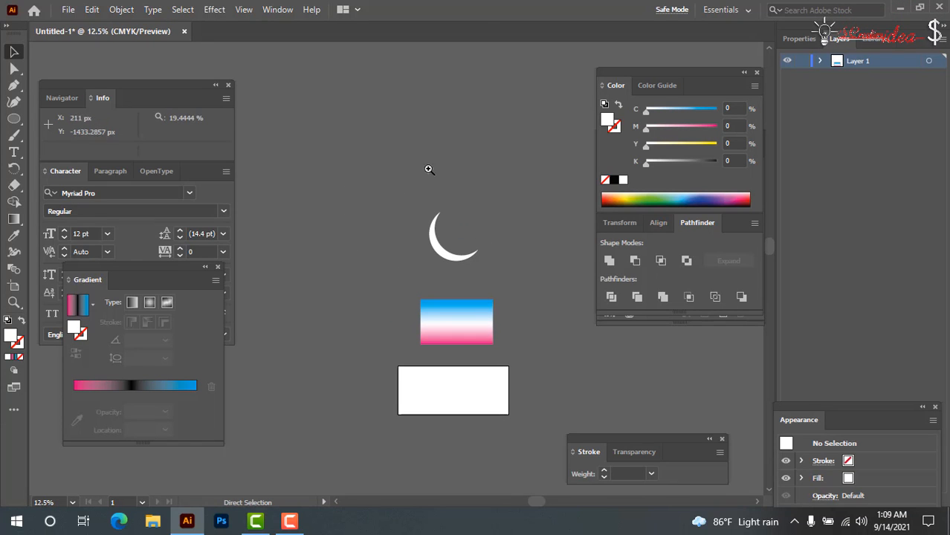
left_click_drag(578, 371, 577, 369)
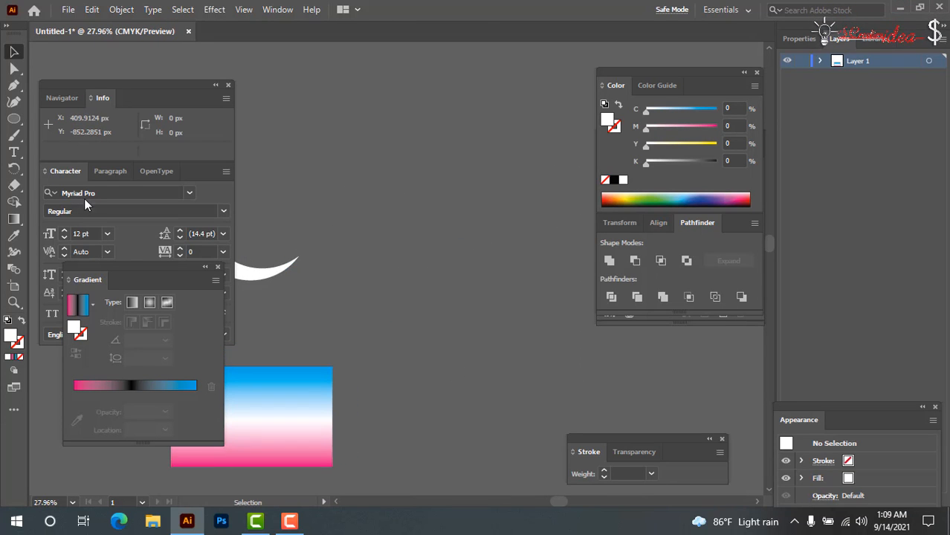
left_click_drag(12, 121, 45, 150)
left_click(78, 119)
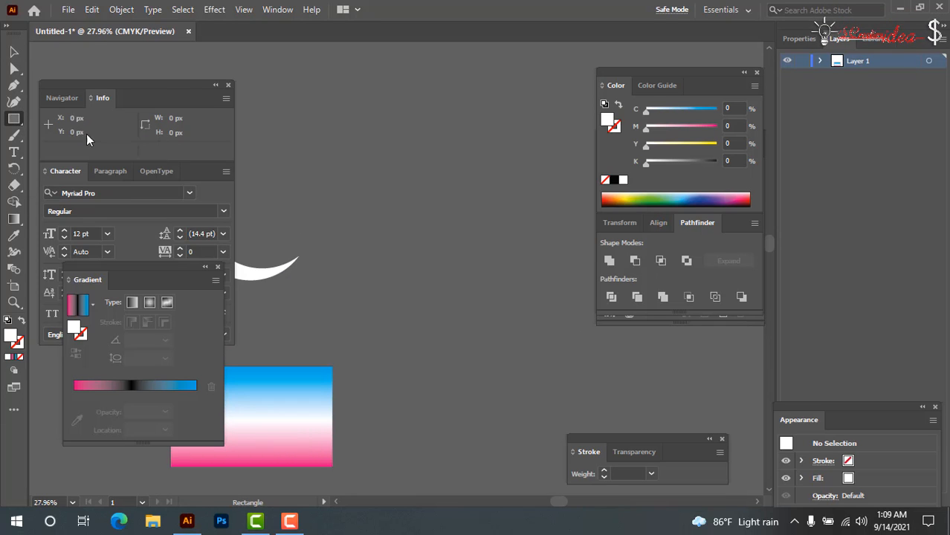
left_click_drag(346, 137, 546, 266)
left_click(14, 52)
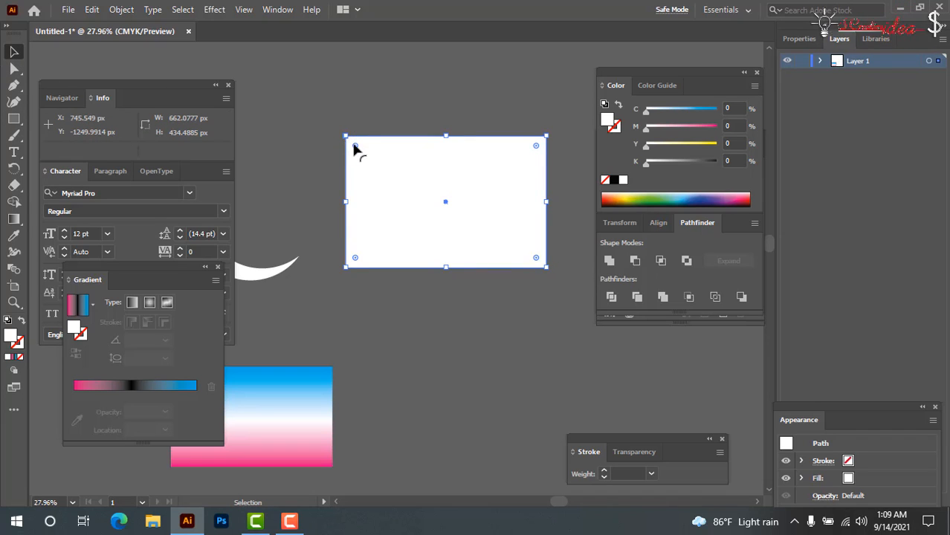
- Slightly round all four corners of the white rectangle and deselect it
mouse_move(355, 146)
left_mouse_down()
mouse_move(375, 165)
mouse_move(353, 141)
left_mouse_up()
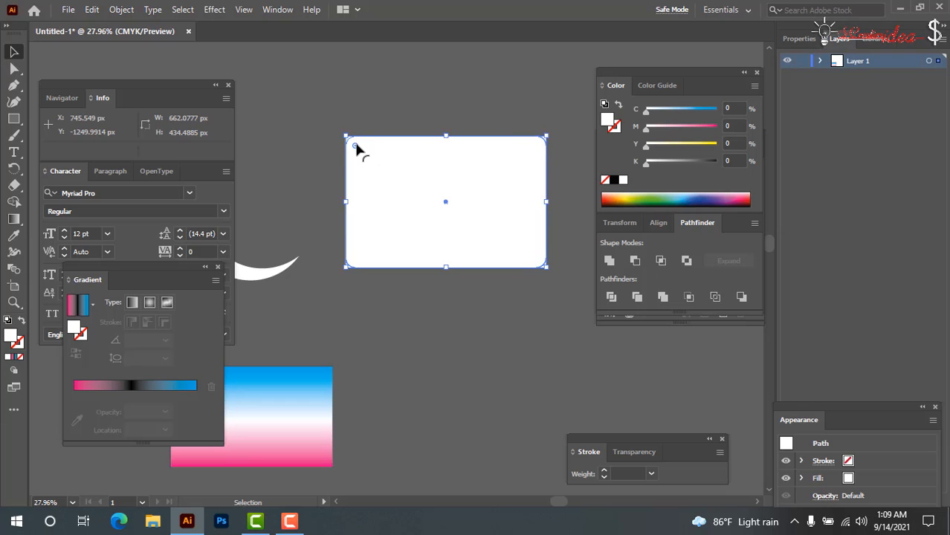
left_click(382, 102)
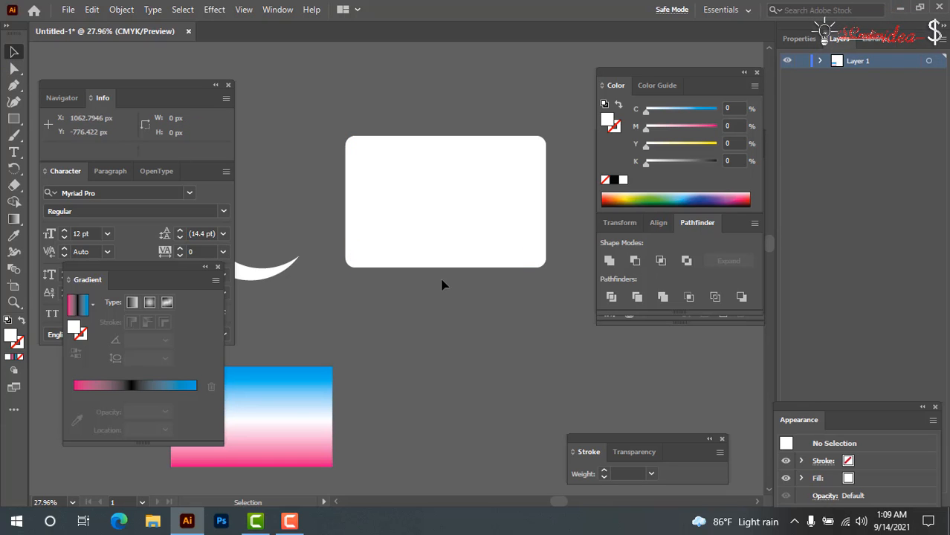
left_click(464, 233)
left_click(470, 328)
left_click(457, 243)
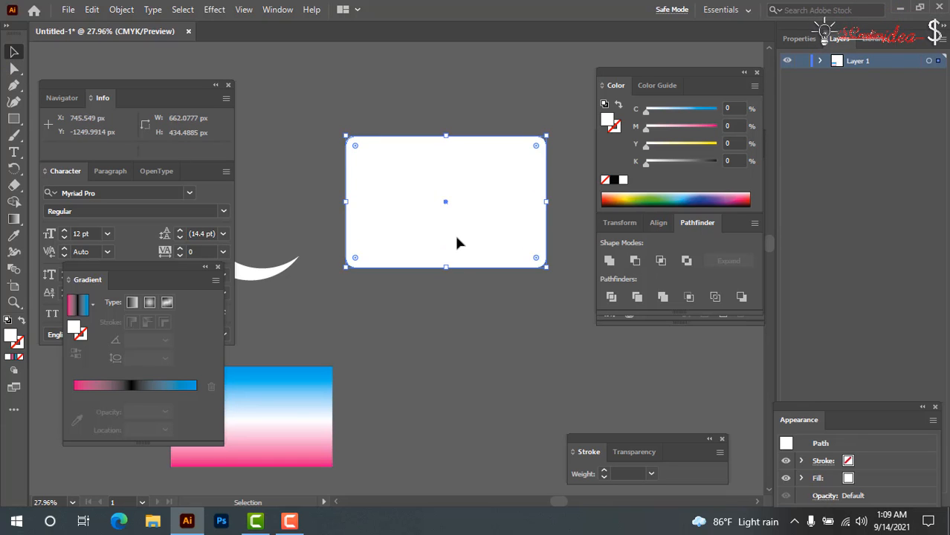
left_click(445, 355)
- Draw a white five-pointed star about 278 by 283 px to the lower right of the rounded rectangle, slightly tilted, and deselect it
key("ctrl+minus")
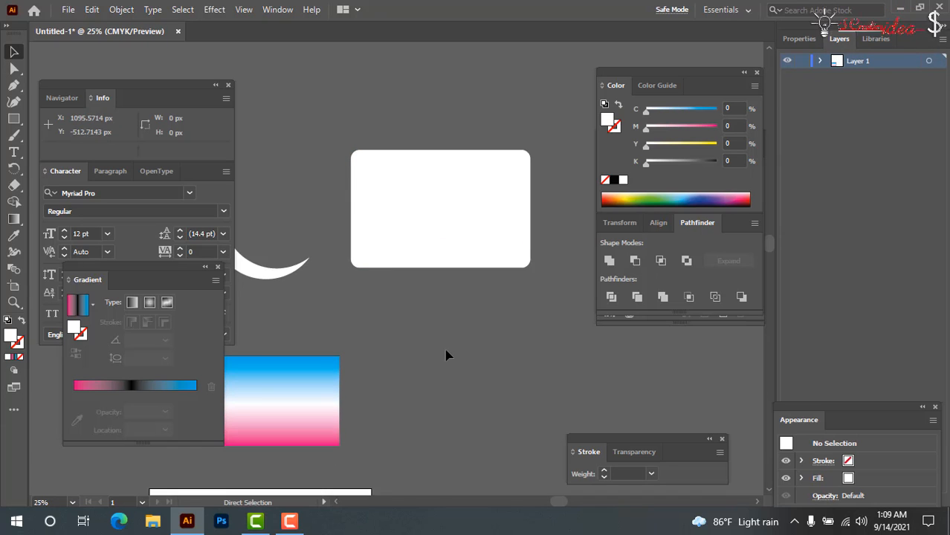
key("ctrl+minus")
left_click_drag(506, 353, 551, 400)
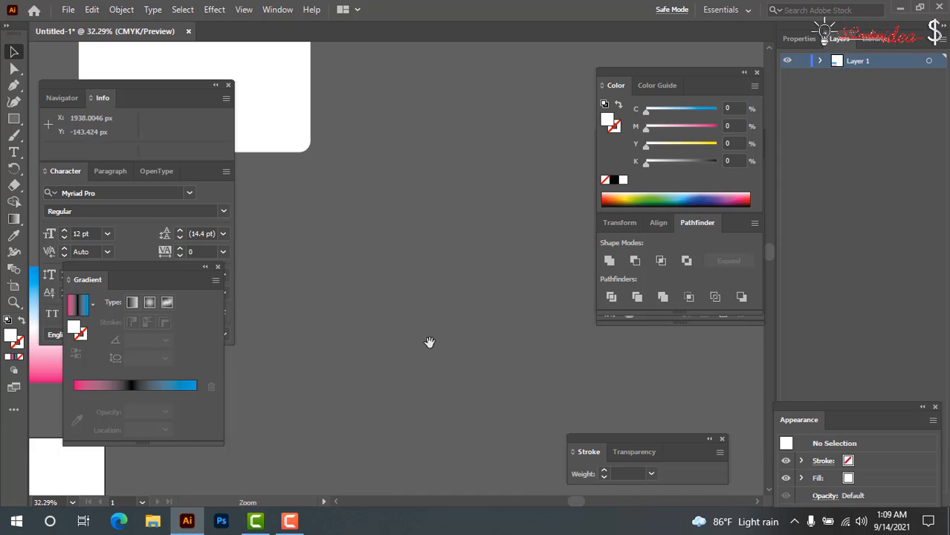
left_click(11, 120)
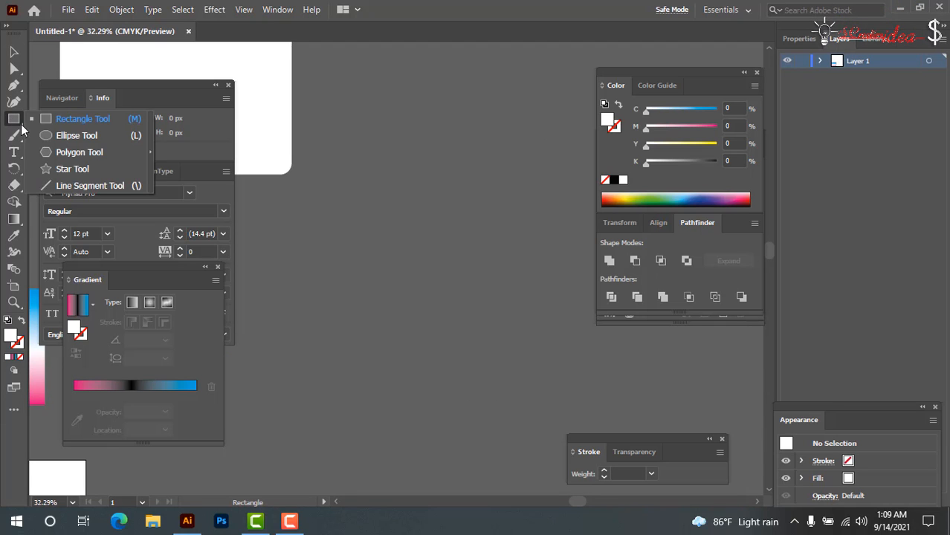
left_click(76, 169)
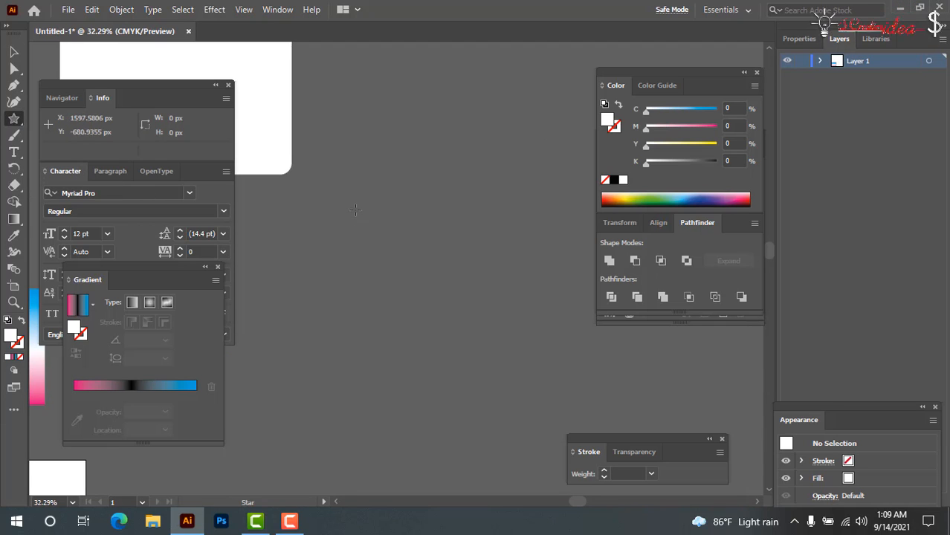
left_click_drag(355, 206, 393, 241)
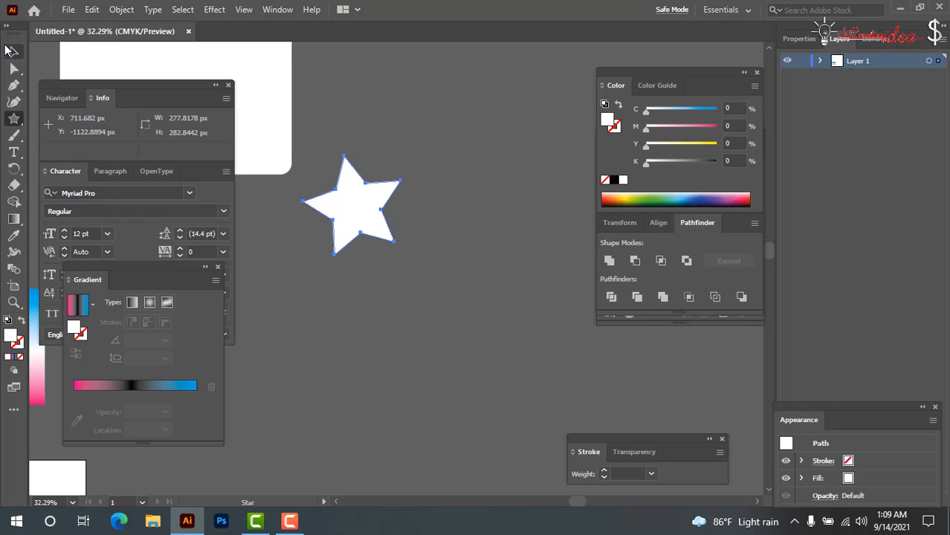
left_click(10, 50)
left_click(485, 144)
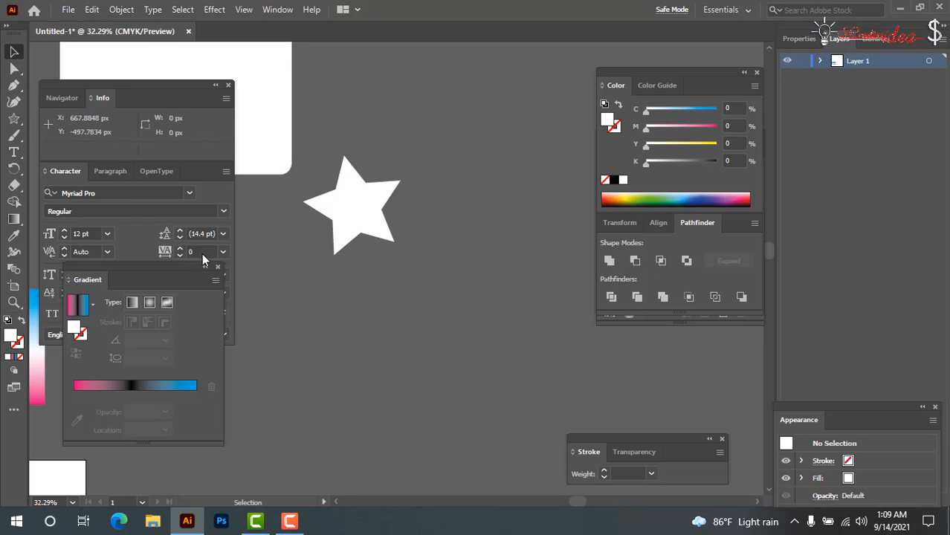
left_click(361, 195)
left_click(360, 301)
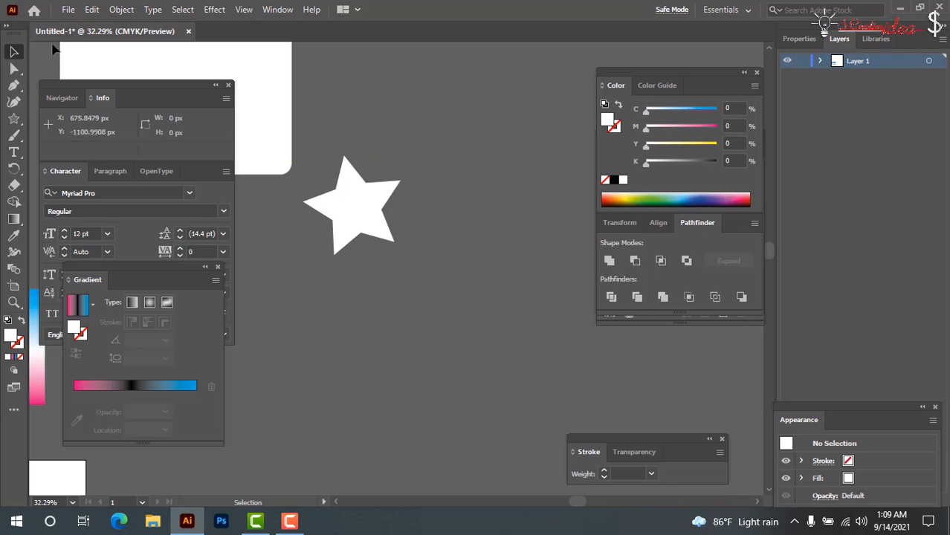
- Open the image black-and-white-stained-glass-background-with-vector-20951463 from the Desktop
left_click(69, 10)
left_click(104, 55)
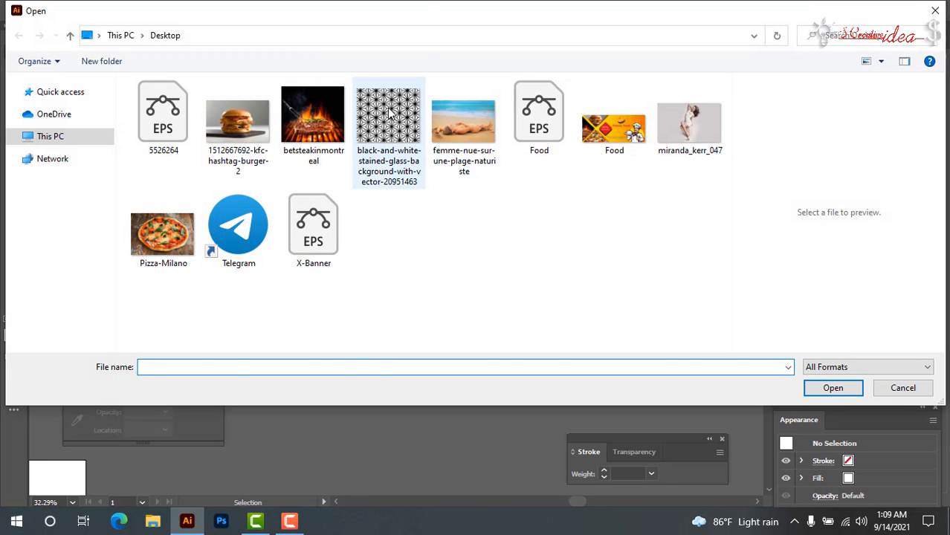
left_click(376, 137)
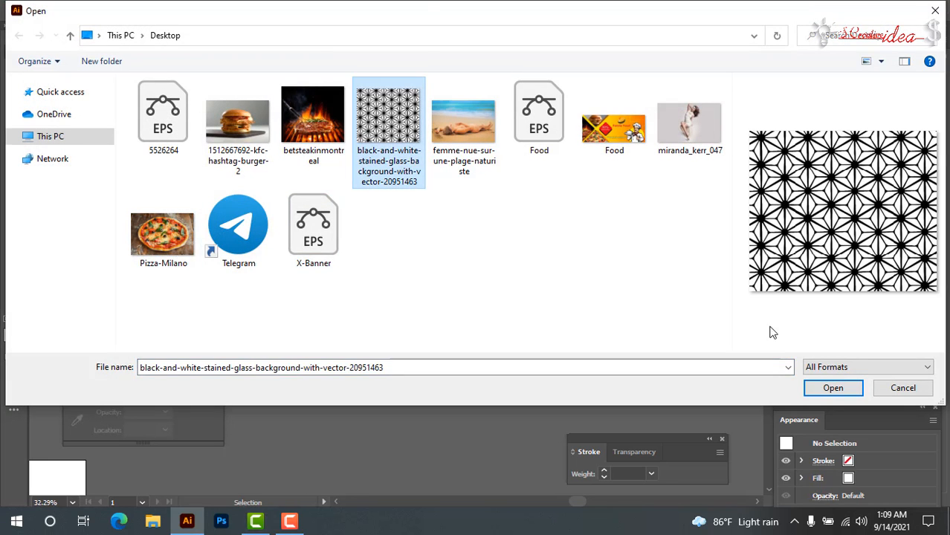
left_click(832, 388)
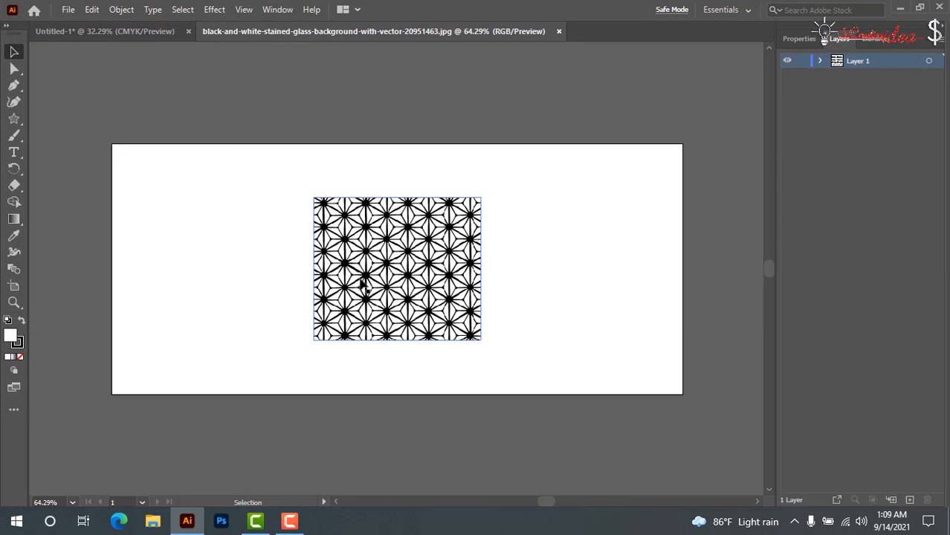
- Check the pattern image in outline mode, return to preview, and image-trace it into expanded vector paths
key("ctrl+y")
key("ctrl+y")
key("ctrl+y")
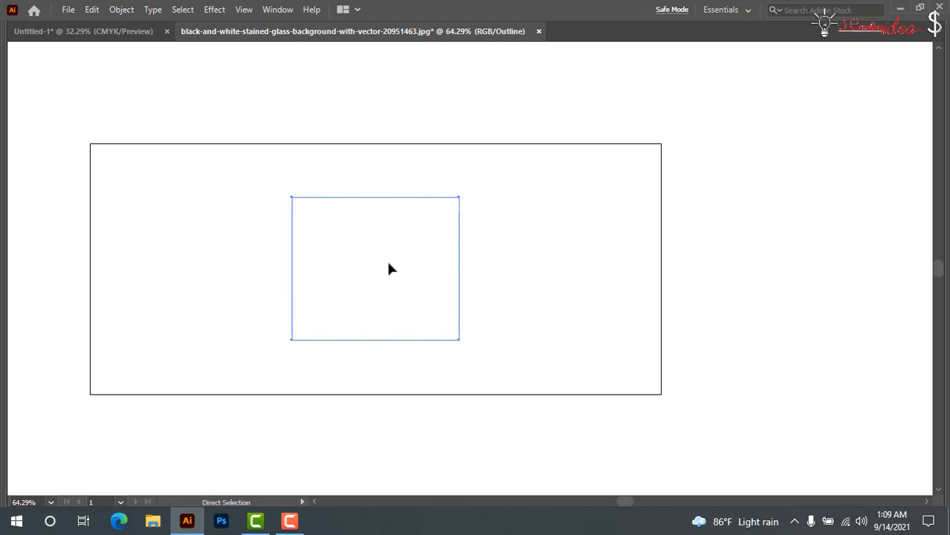
key("ctrl+y")
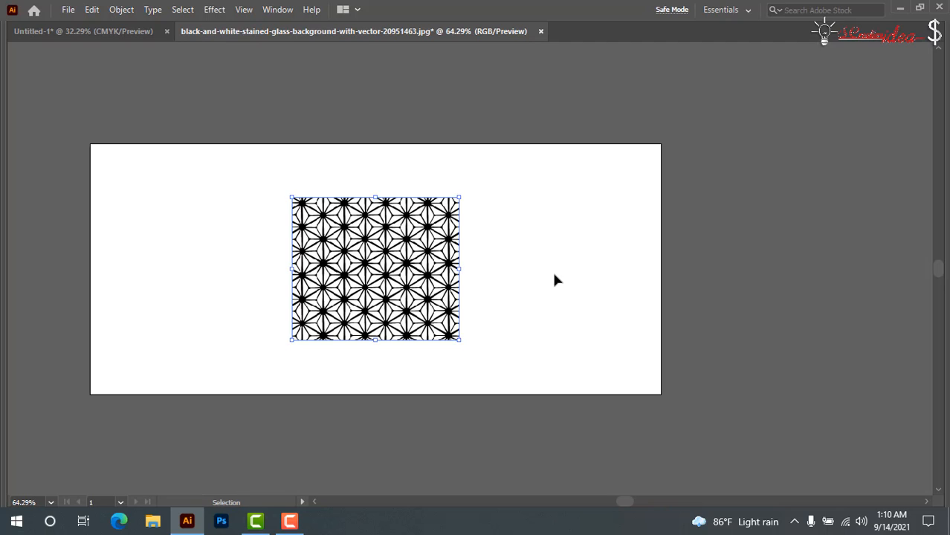
key("Tab")
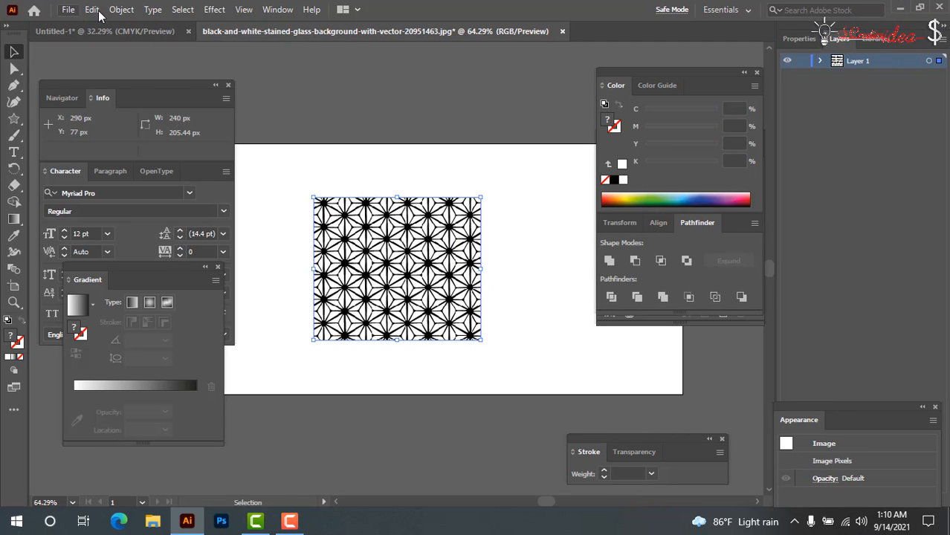
left_click(122, 10)
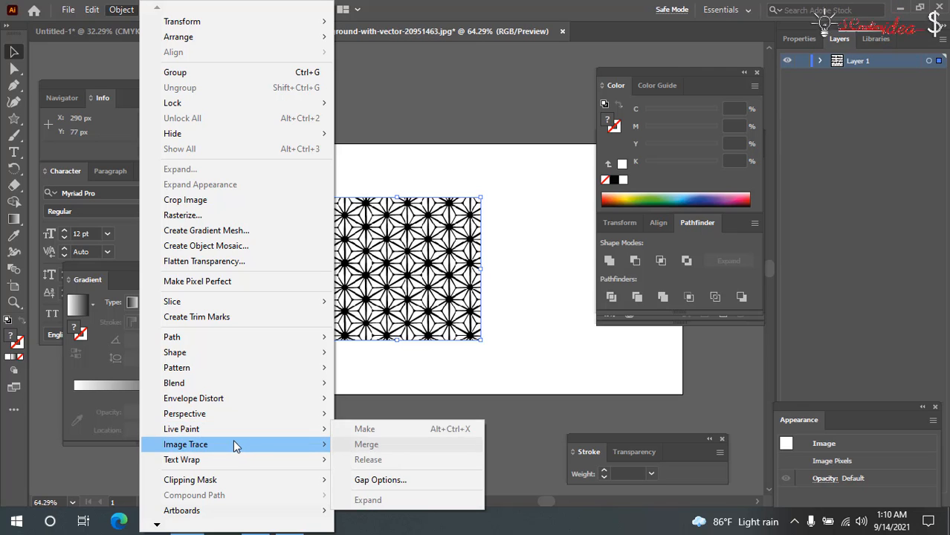
mouse_move(273, 441)
left_click(375, 460)
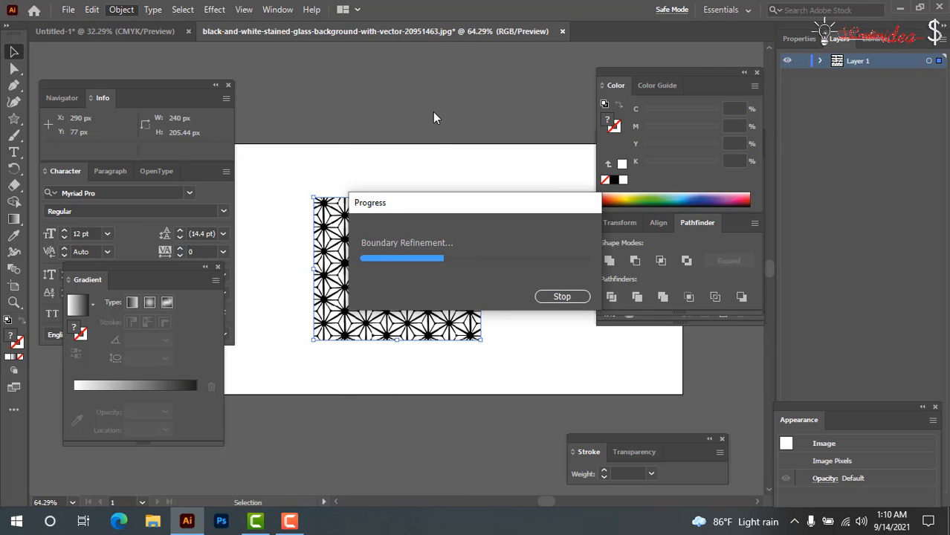
key("Tab")
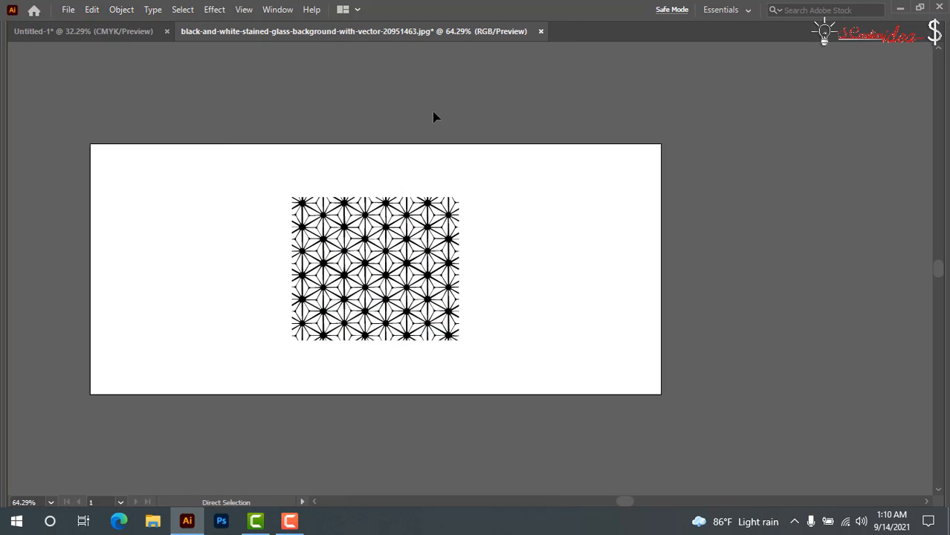
- Examine the traced pattern's vector paths in outline mode and its shapes up close in preview mode
key("ctrl+y")
key("z")
left_click_drag(291, 208, 471, 329)
key("ctrl+minus")
key("ctrl+minus")
key("ctrl+minus")
key("ctrl+minus")
key("ctrl+minus")
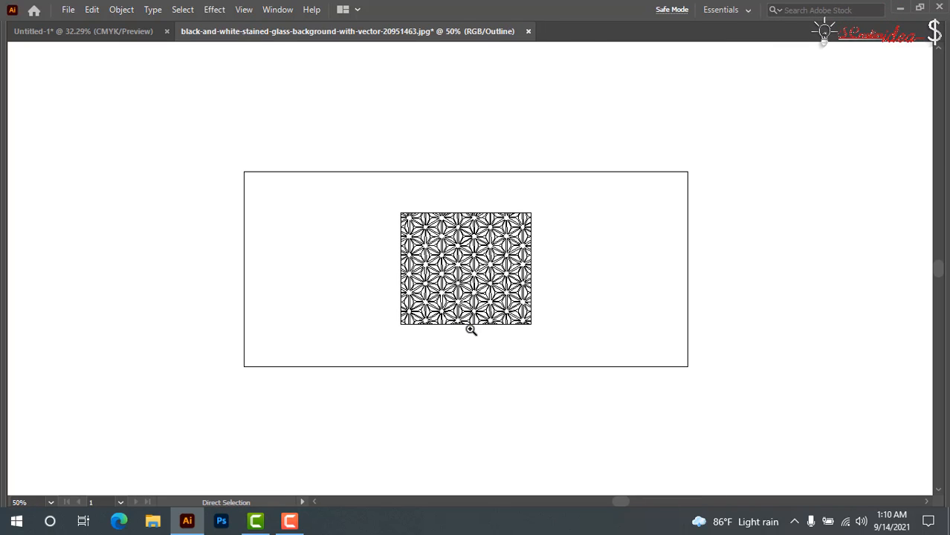
key("ctrl+y")
key("ctrl+y")
key("ctrl+y")
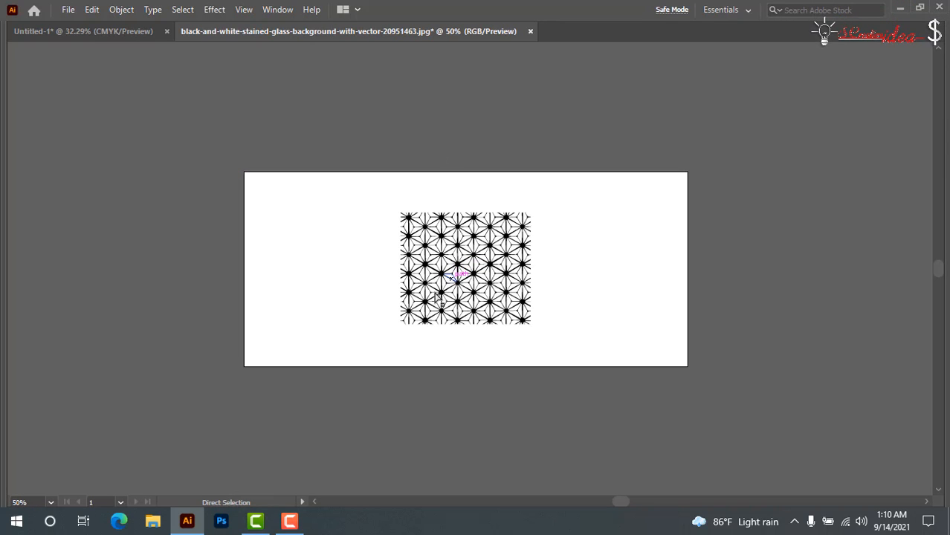
key("z")
left_click_drag(385, 220, 592, 352)
key("v")
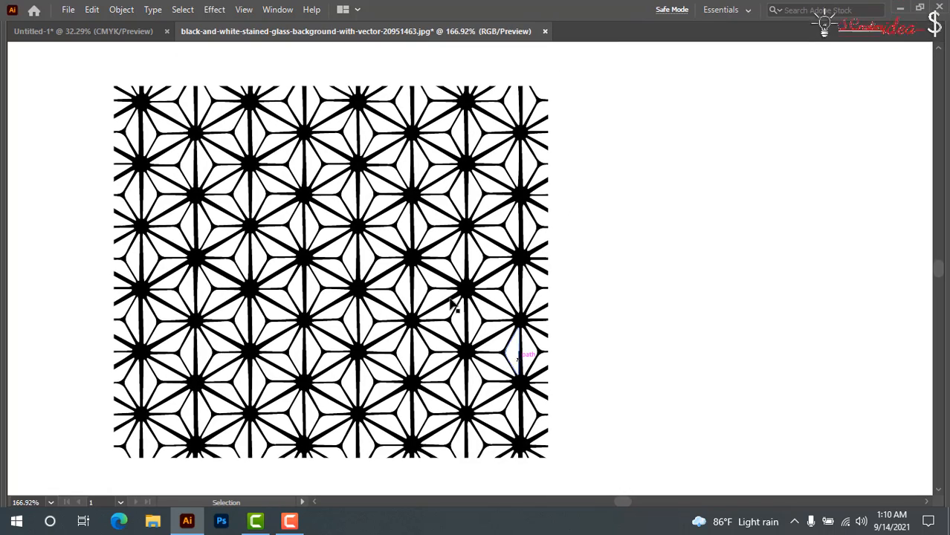
scroll(637, 192, "up", 3)
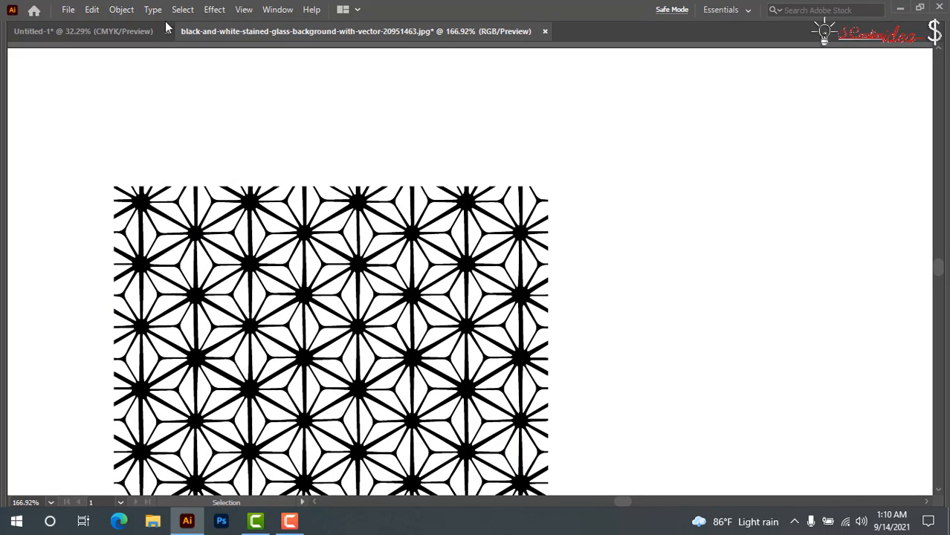
left_click(68, 9)
left_click(91, 55)
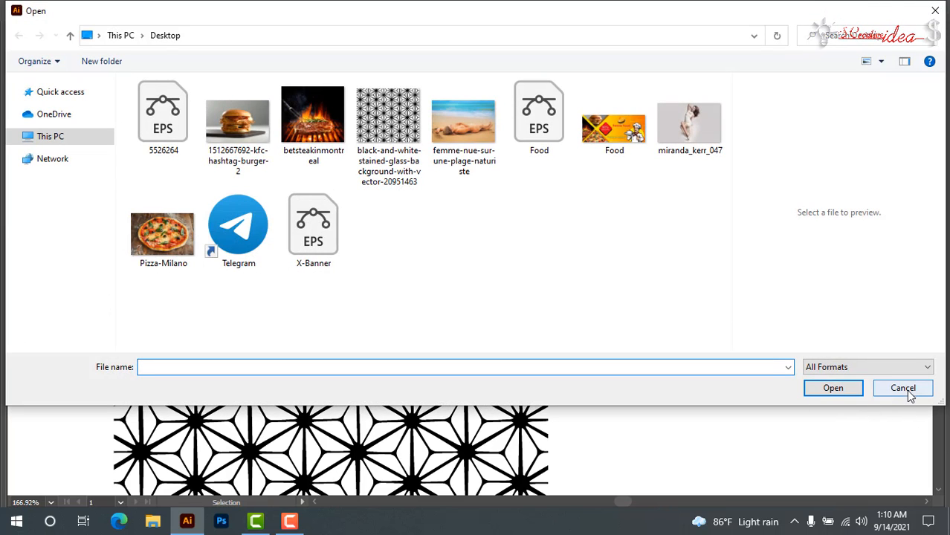
left_click(902, 388)
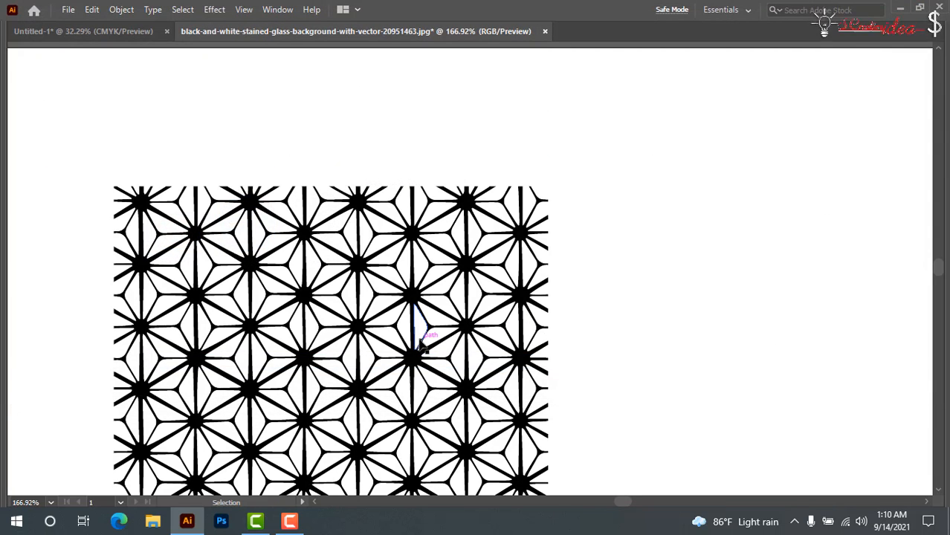
key("a")
key("ctrl+minus")
key("ctrl+0")
key("v")
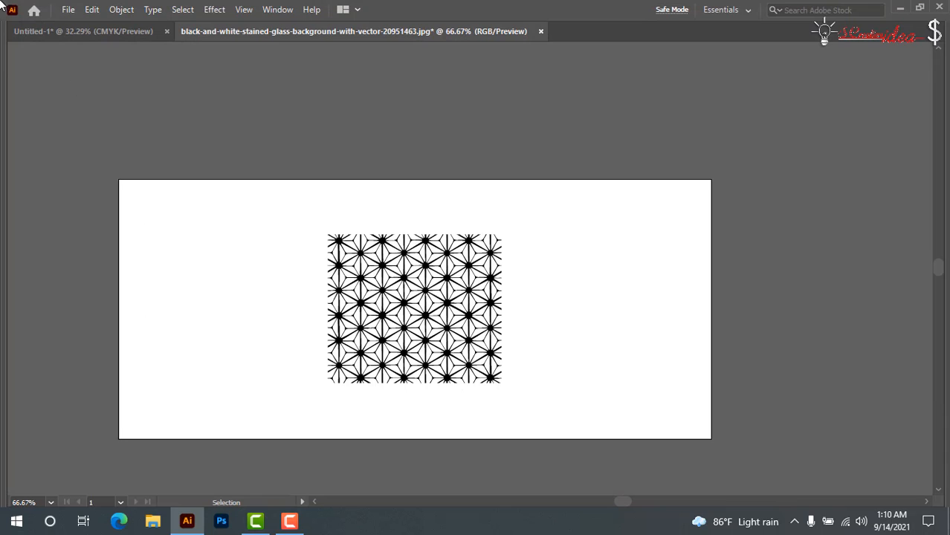
left_click(68, 10)
left_click(377, 122)
key("ctrl+minus")
key("ctrl+minus")
key("ctrl+minus")
key("ctrl+minus")
key("Tab")
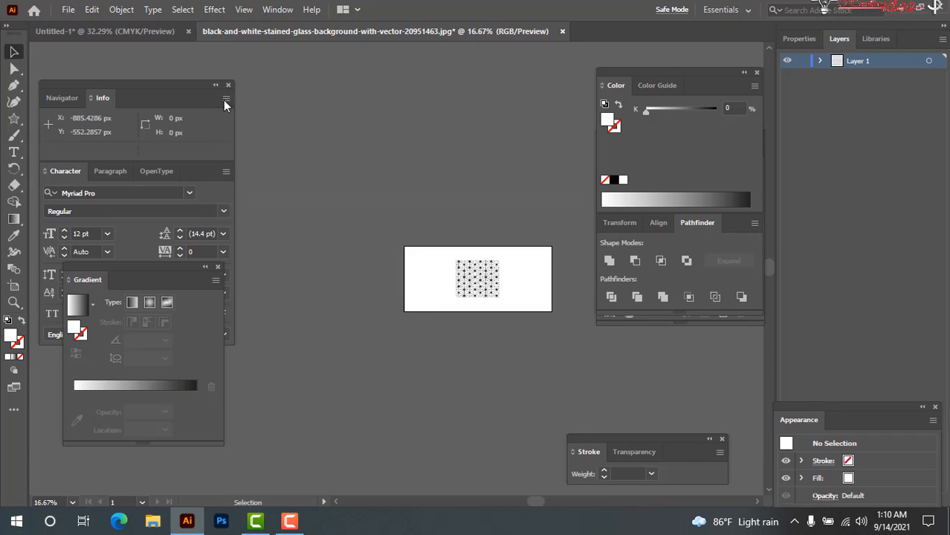
- Switch to the Untitled-1 document and move the gradient rectangle into the empty area below the star
left_click(116, 33)
key("Tab")
left_click_drag(540, 237, 590, 250)
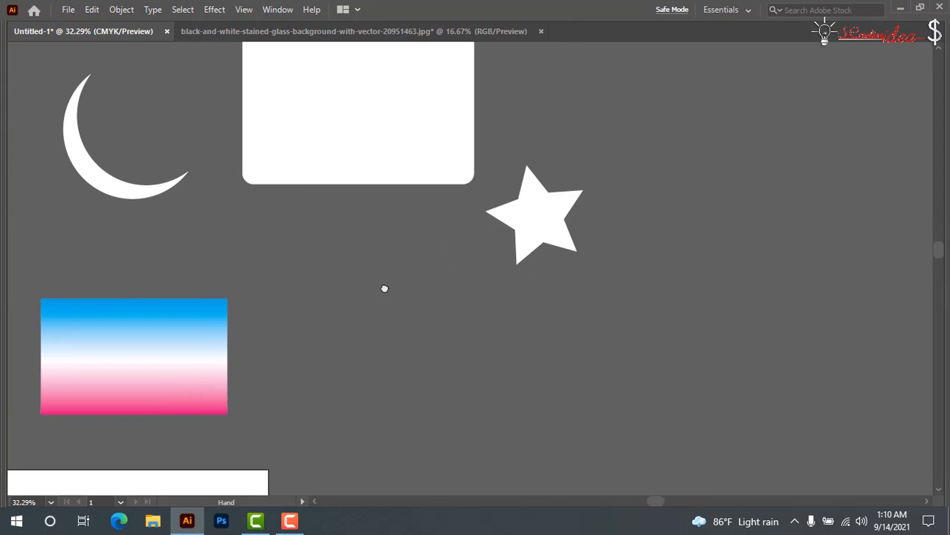
left_click_drag(383, 288, 501, 200)
left_click(274, 284)
left_click_drag(276, 284, 642, 304)
left_click_drag(532, 234, 763, 378)
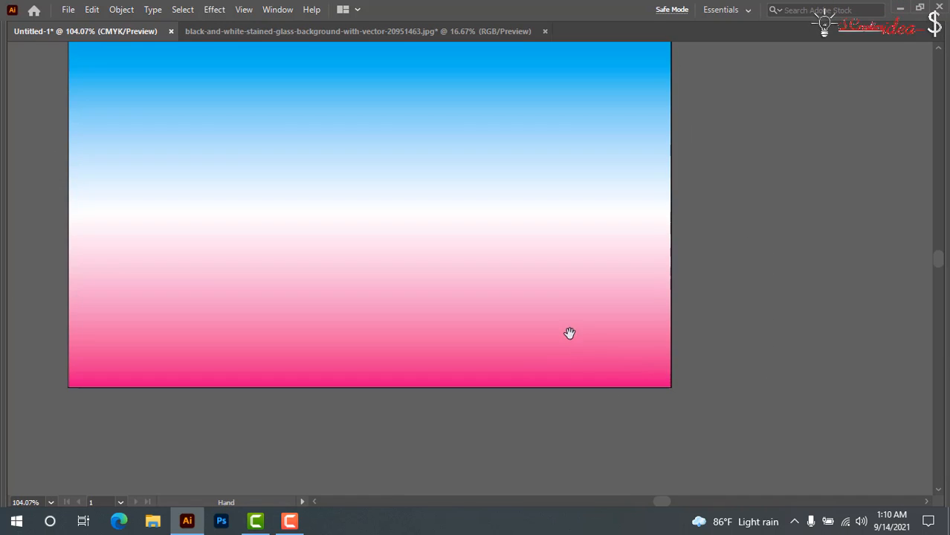
- Add the point text "Bangladesh" in 12 pt Myriad Pro just below the gradient rectangle
key("ctrl+minus")
key("ctrl+minus")
key("Tab")
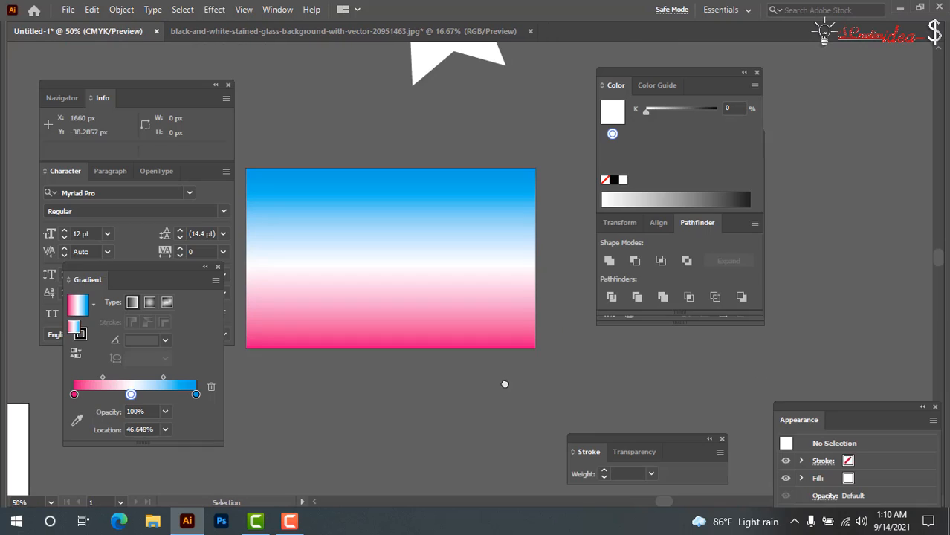
left_click_drag(448, 331, 403, 337)
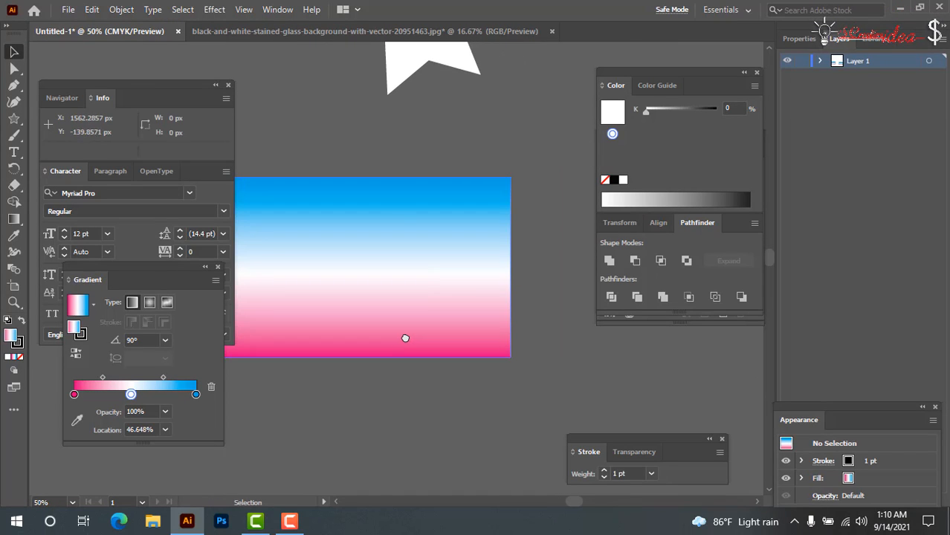
key("Tab")
key("Tab")
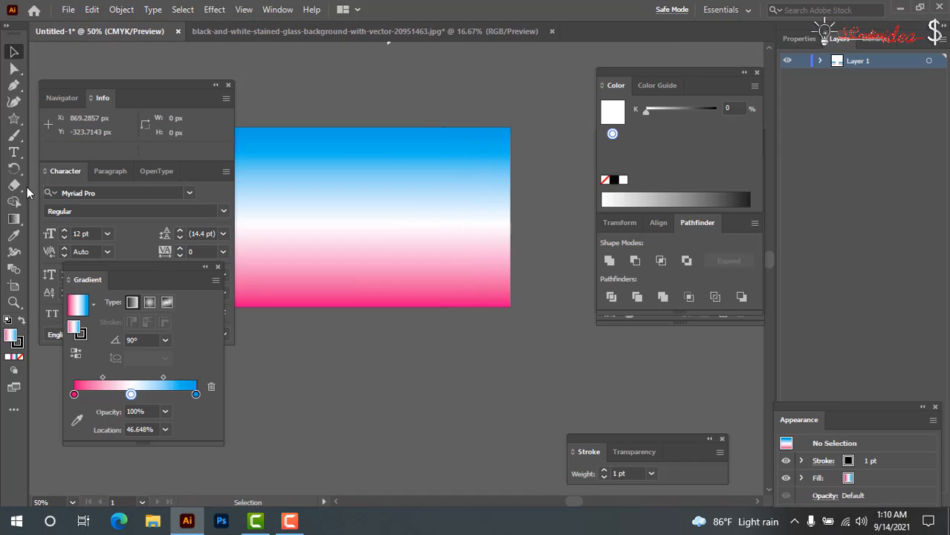
key("t")
left_click(343, 362)
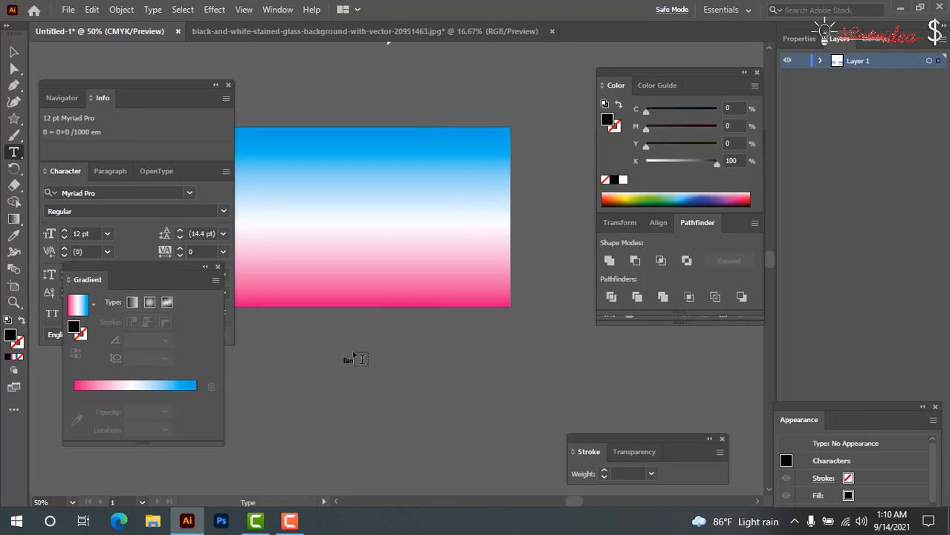
type("Bangladesh")
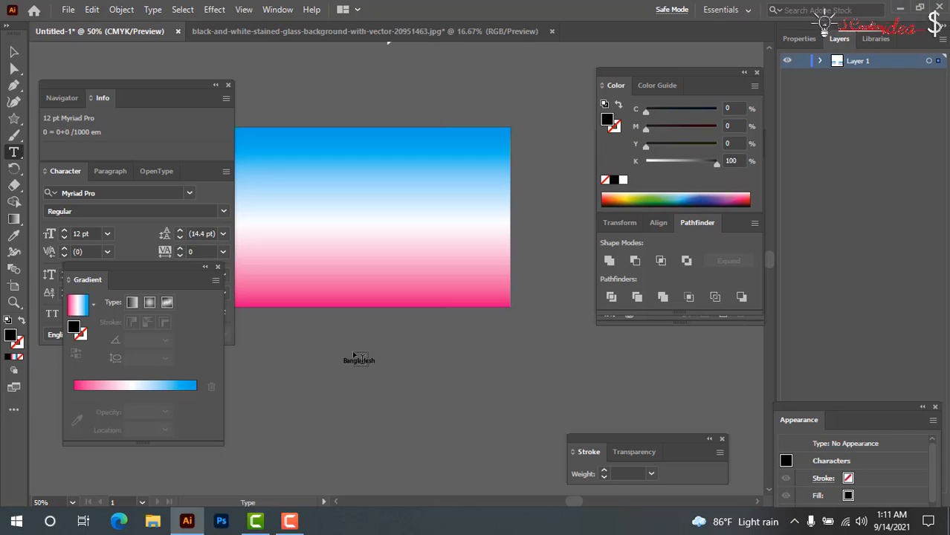
key("Escape")
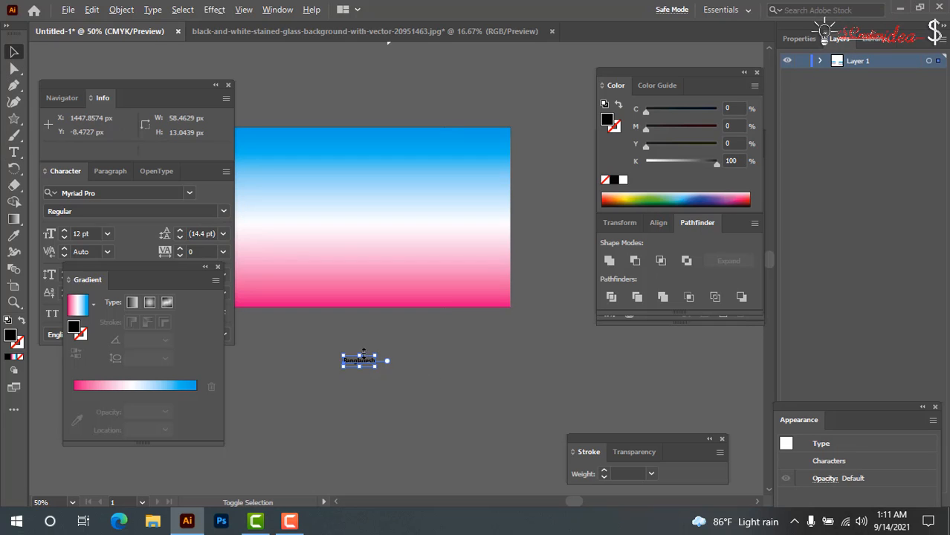
left_click_drag(377, 351, 376, 352)
left_click_drag(473, 293, 500, 270)
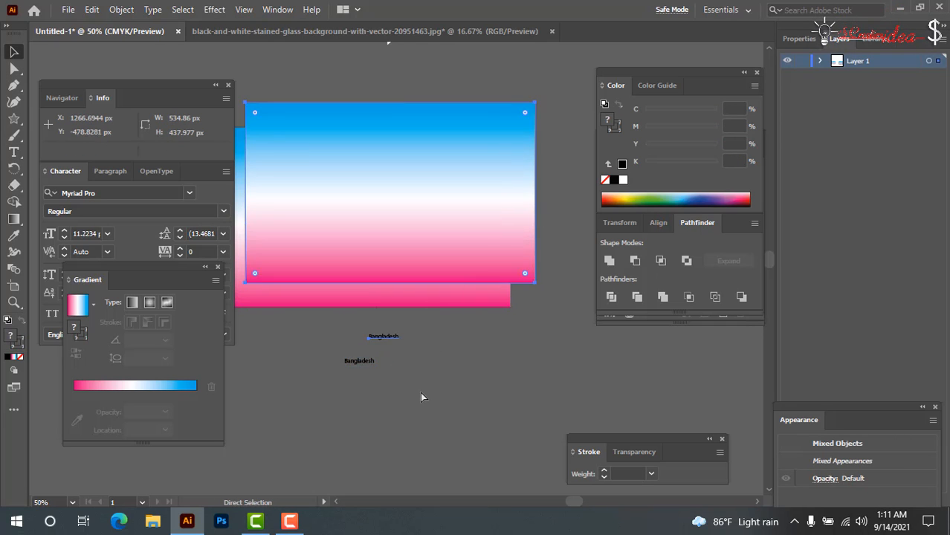
key("ctrl+z")
left_click(377, 384)
- Enlarge the "Bangladesh" text from its centre to about 456 by 102 px, keeping it below the gradient rectangle
left_click(364, 361)
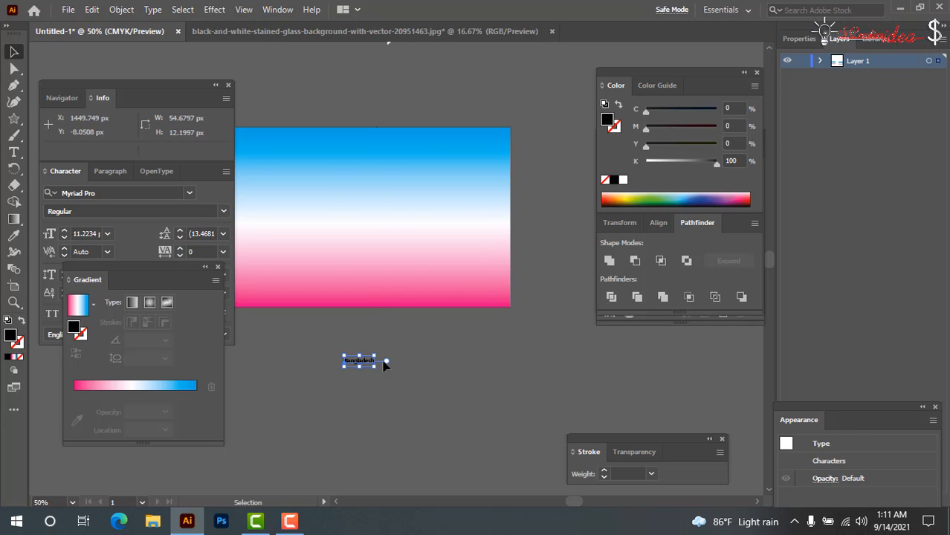
left_click_drag(379, 355, 492, 330)
key("Tab")
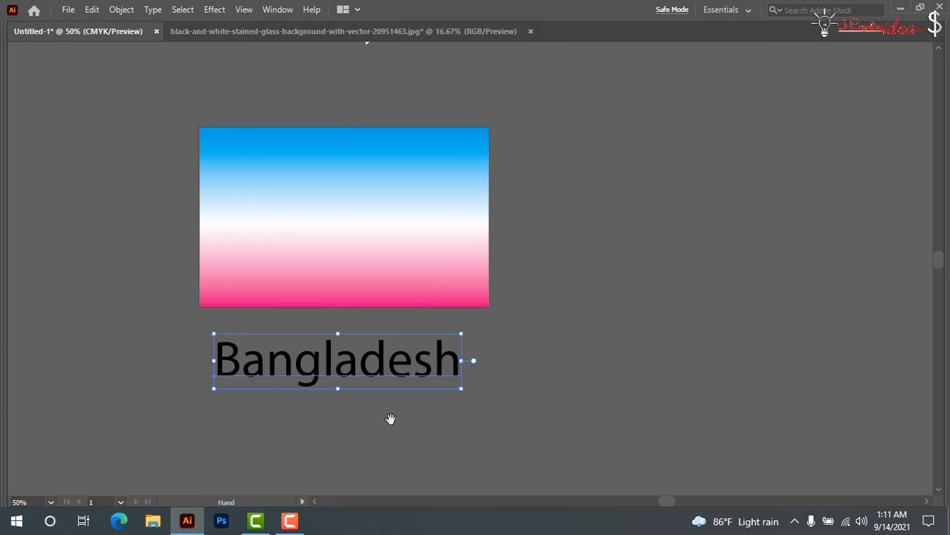
mouse_move(390, 418)
left_mouse_down()
mouse_move(514, 420)
mouse_move(399, 414)
left_mouse_up()
key("Tab")
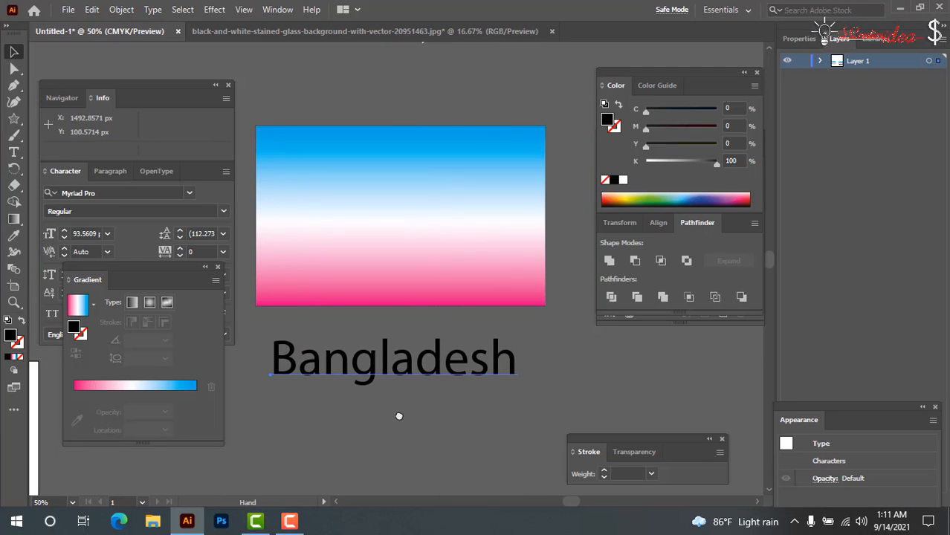
key("a")
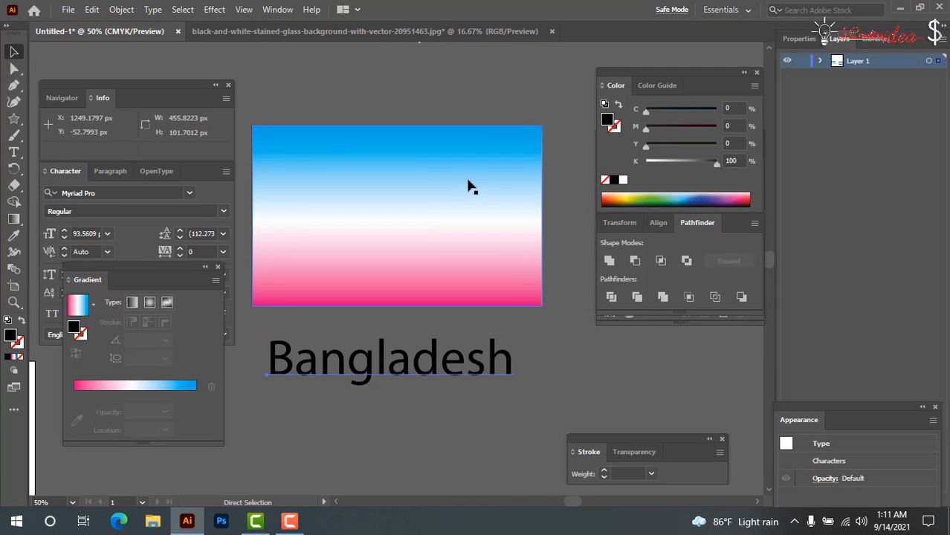
key("v")
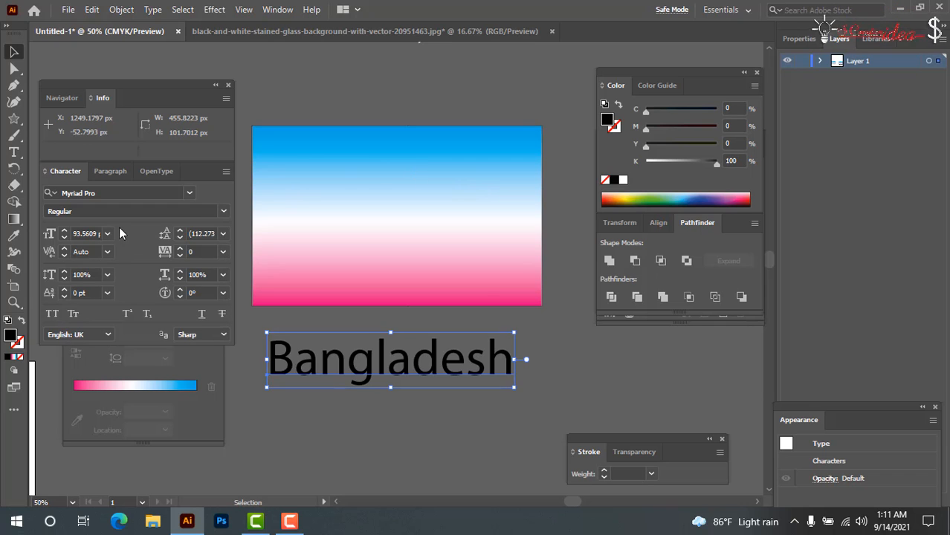
- Preview successive fonts on the "Bangladesh" text, starting from Nasalization, and set it to Oswald Regular
left_click(99, 194)
type("NasalizationRg-Regular")
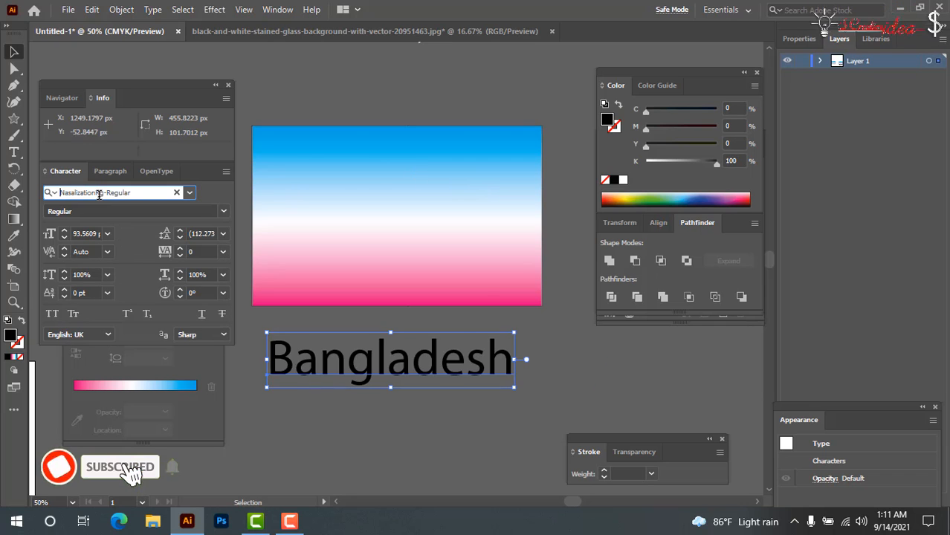
key("Down")
key("Down")
key("Down")
key("Down")
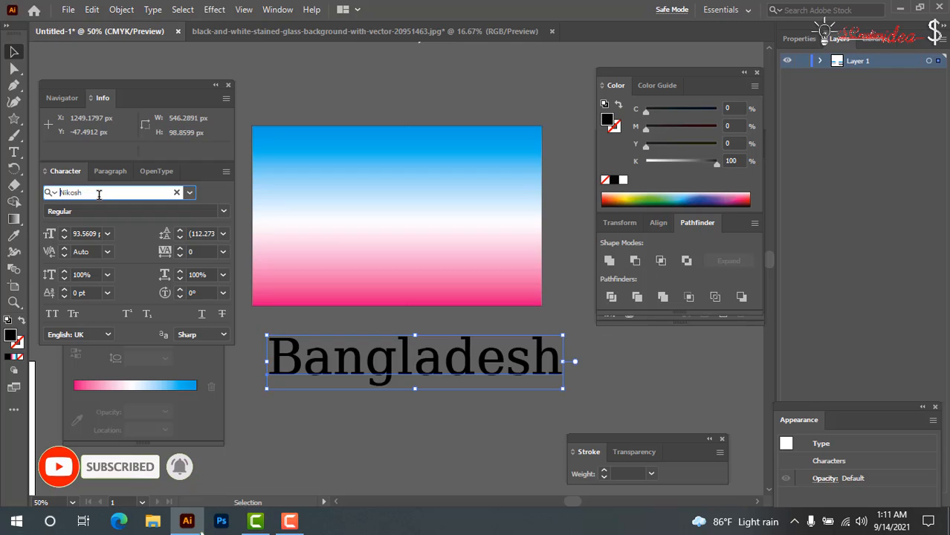
key("Down")
key("Down")
key("Down")
key("Down")
key("Down")
key("Down")
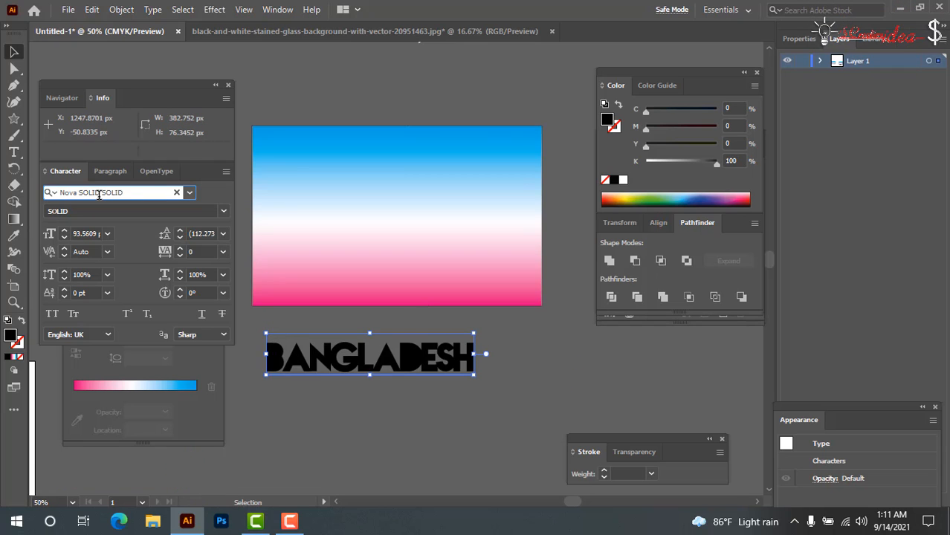
key("Down")
key("Down")
key("Down")
key("Down")
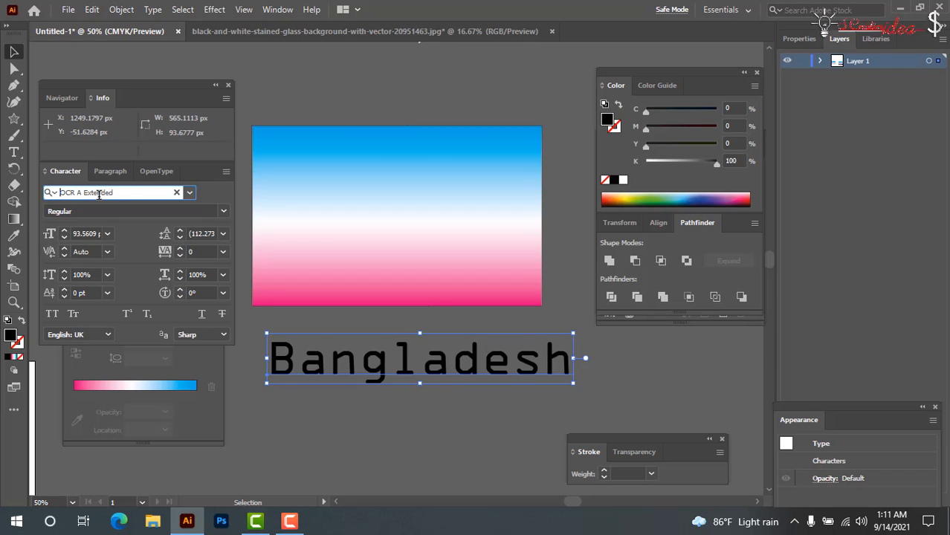
key("Down")
key("Down")
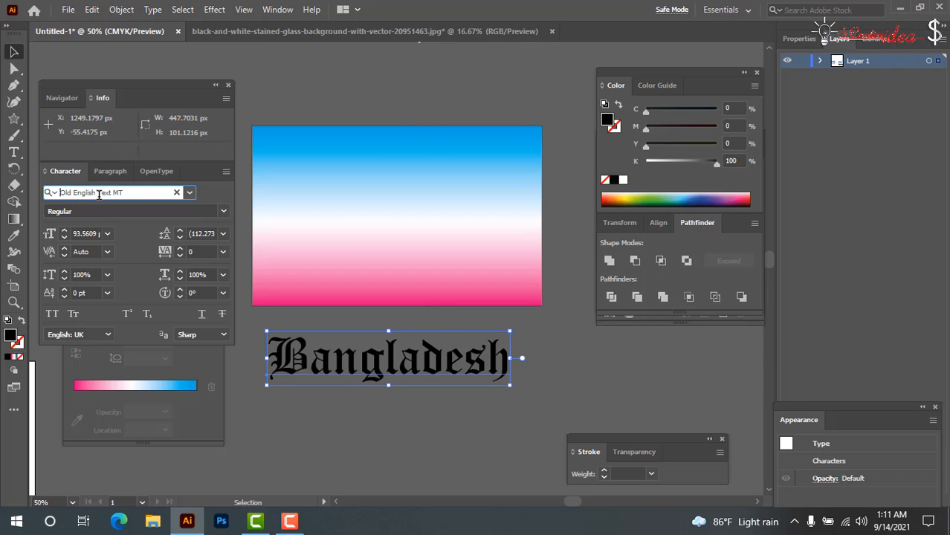
key("Down")
key("Down")
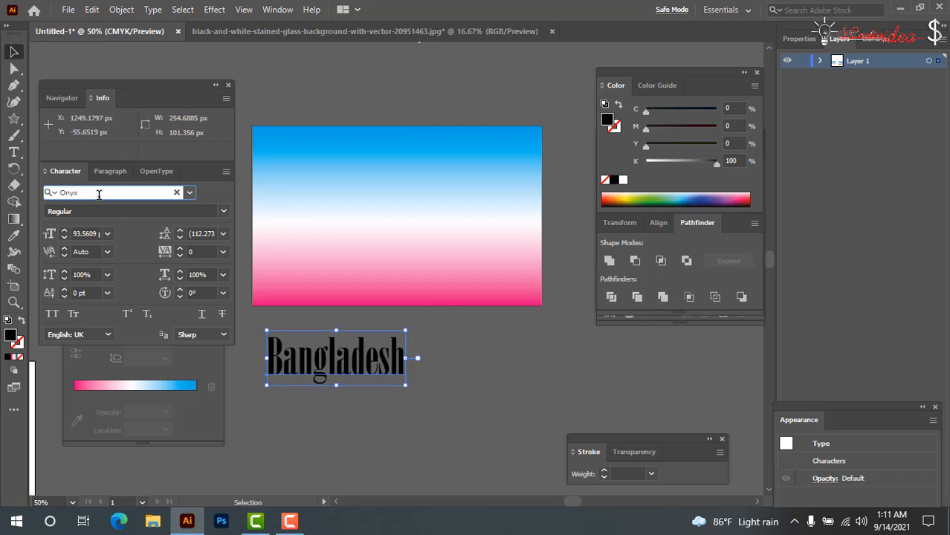
key("Down")
key("Down")
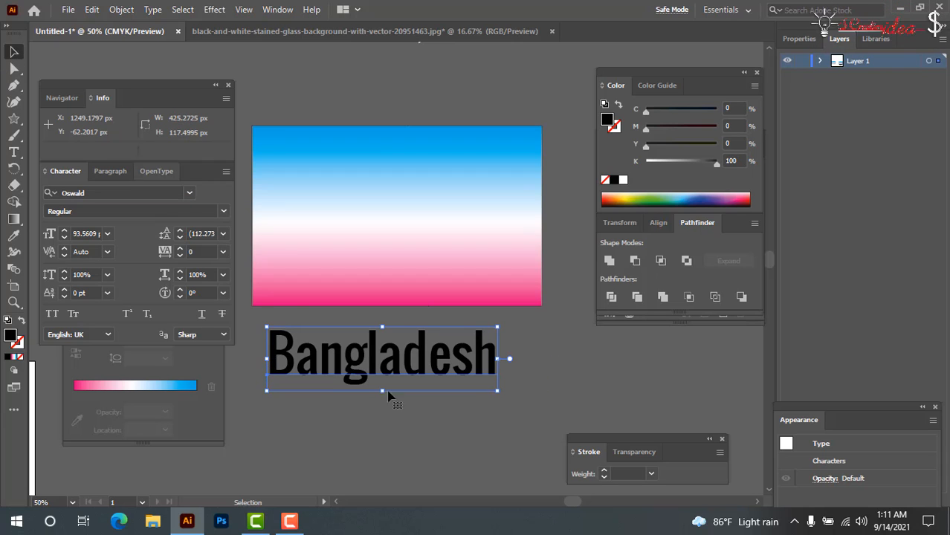
- Move the "Bangladesh" text onto the middle of the gradient rectangle and fill it red with C 0, M 100, Y 100, K 0
left_click(441, 439)
left_click_drag(433, 382, 440, 237)
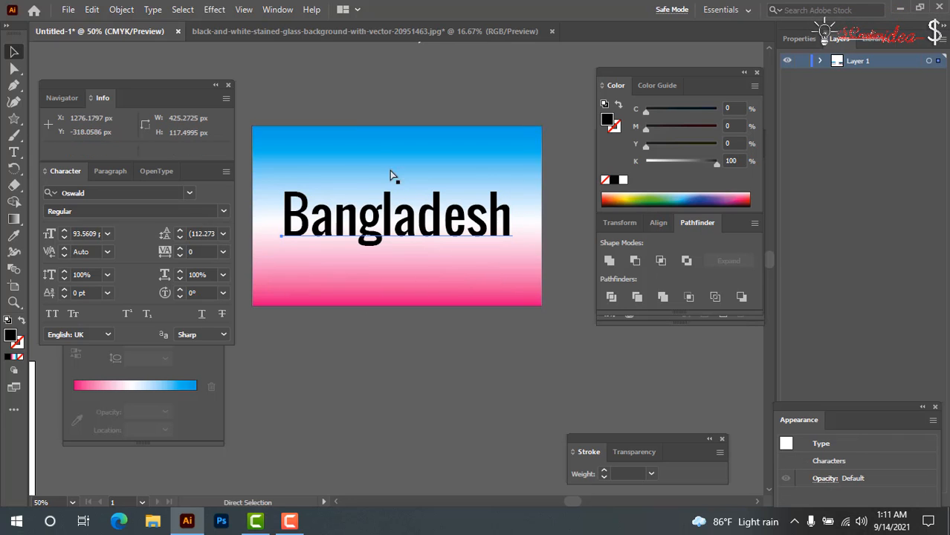
scroll(552, 390, "up", 2)
left_click_drag(515, 380, 551, 365)
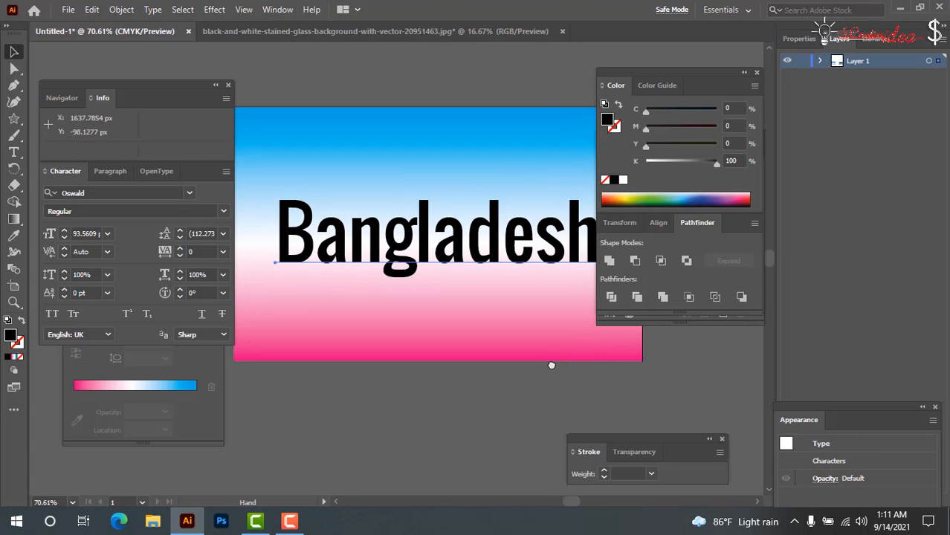
left_click_drag(717, 166, 752, 147)
left_click_drag(646, 127, 718, 126)
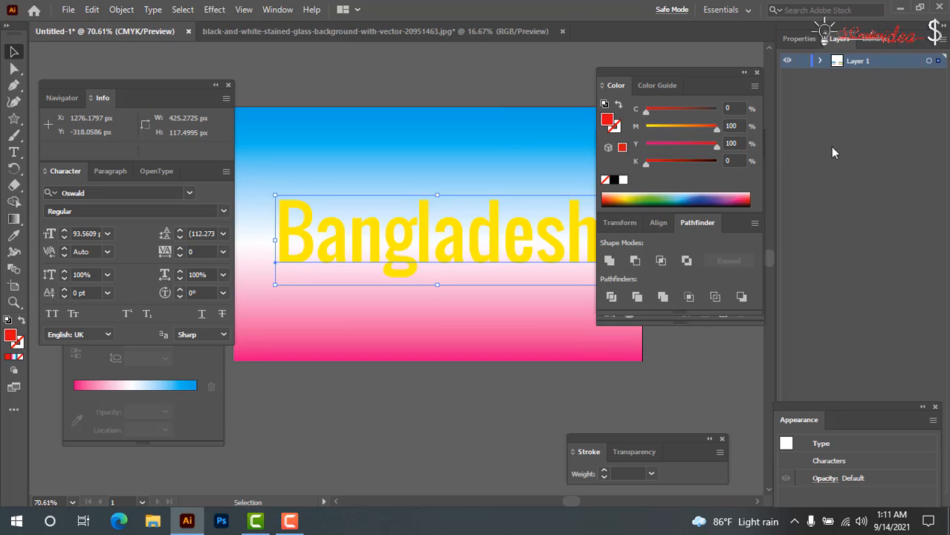
left_click(437, 395)
- Duplicate the red "Bangladesh" text with a small offset of about 3 px right and 2 px down
key("z")
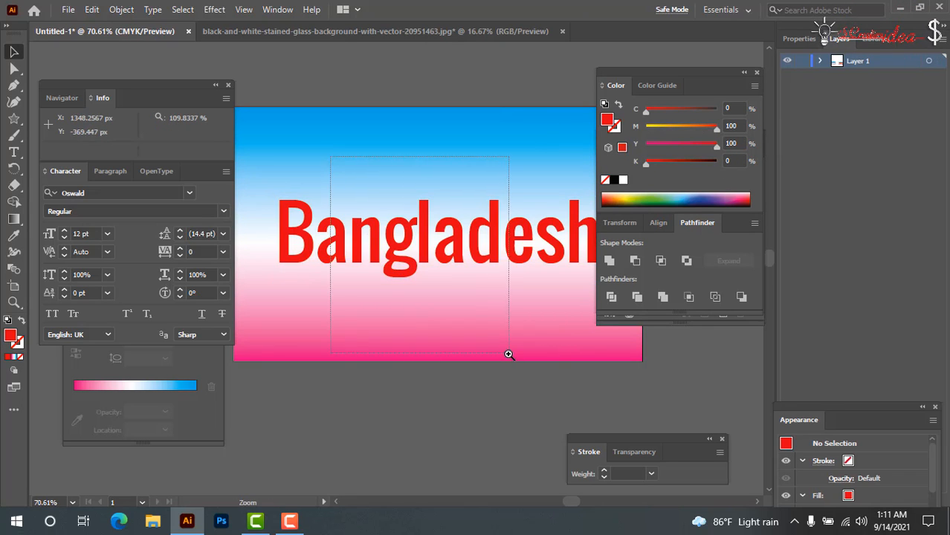
left_click_drag(509, 354, 508, 354)
left_click(407, 221)
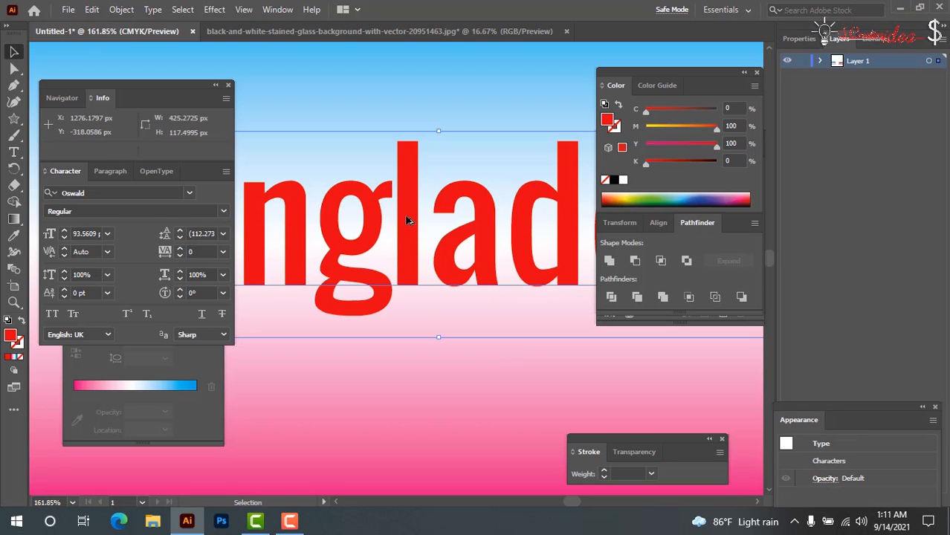
left_click_drag(412, 228, 418, 232)
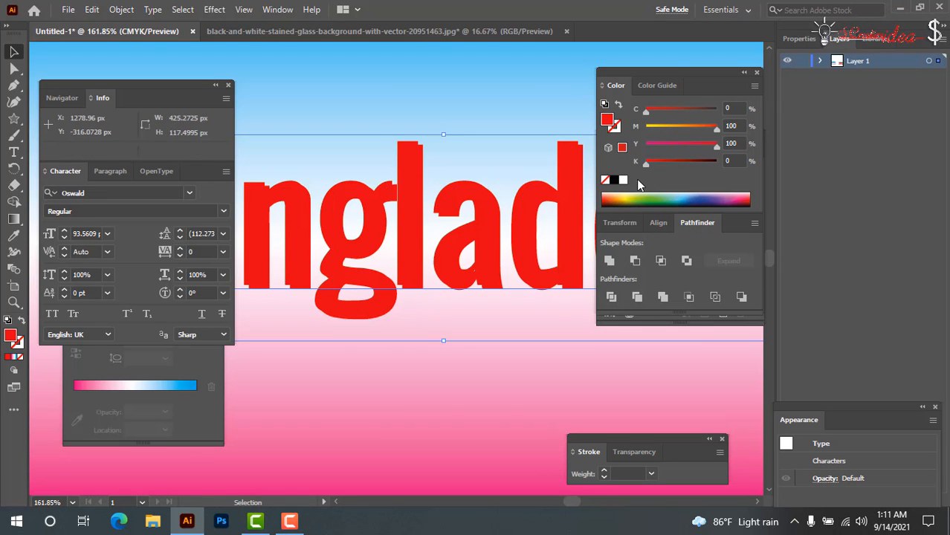
- Fill the offset text copy with grey, using C 0, M 0, Y 0, K 59
left_click(688, 162)
left_click_drag(716, 145, 573, 130)
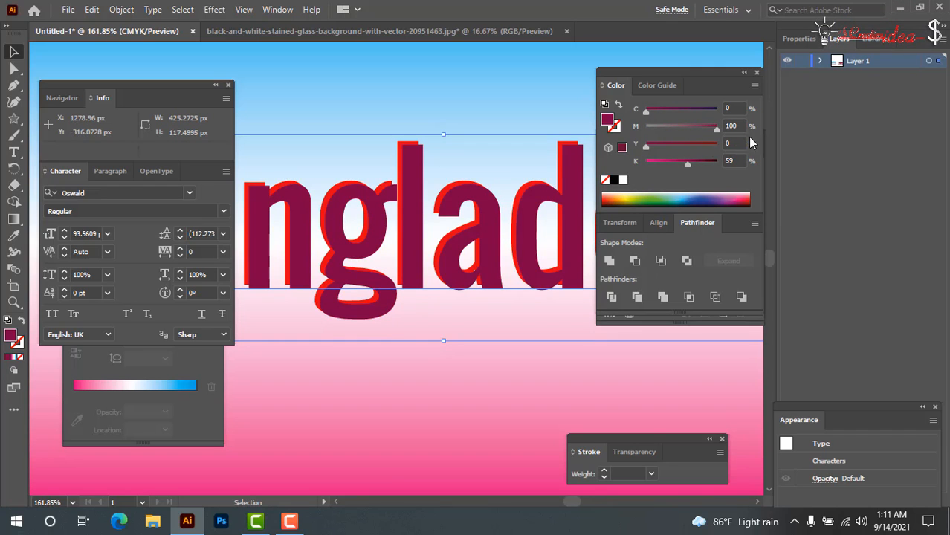
left_click_drag(717, 130, 440, 131)
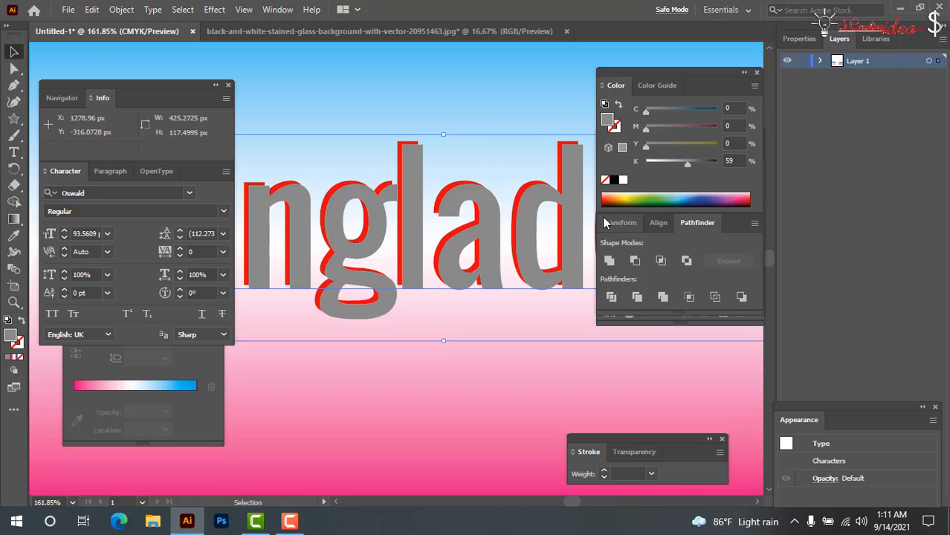
- Hide the grey copy temporarily, bring the red text to the front, and show the copy again behind it
key("ctrl+x")
left_click(408, 201)
right_click(409, 201)
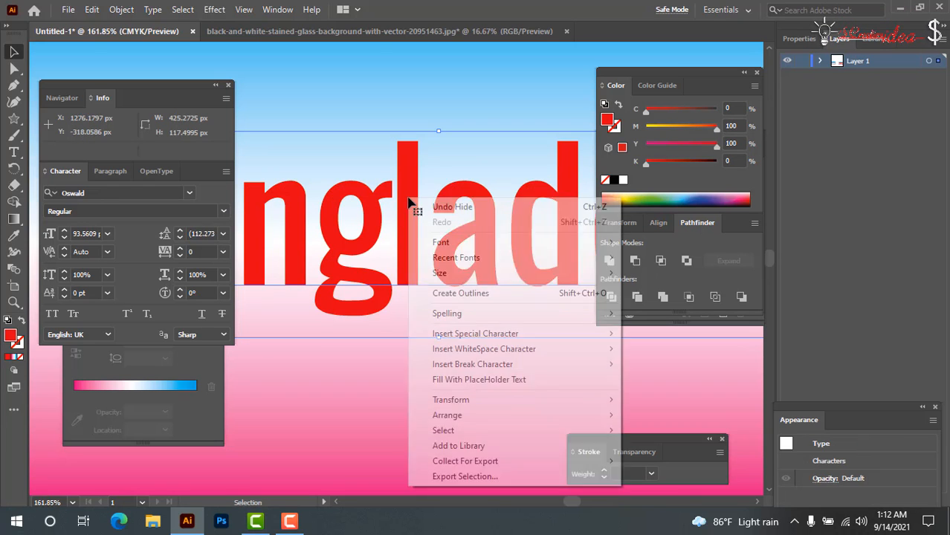
mouse_move(490, 416)
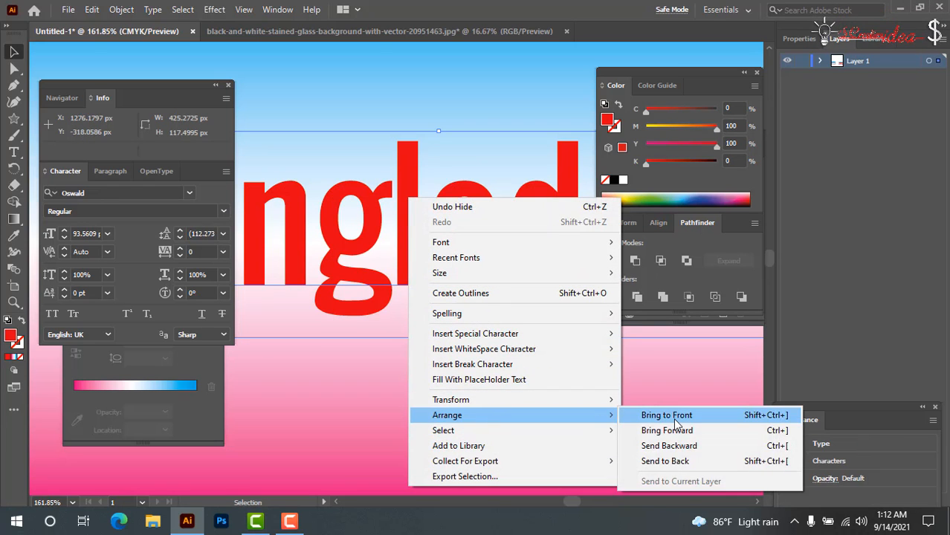
left_click(673, 418)
key("ctrl+b")
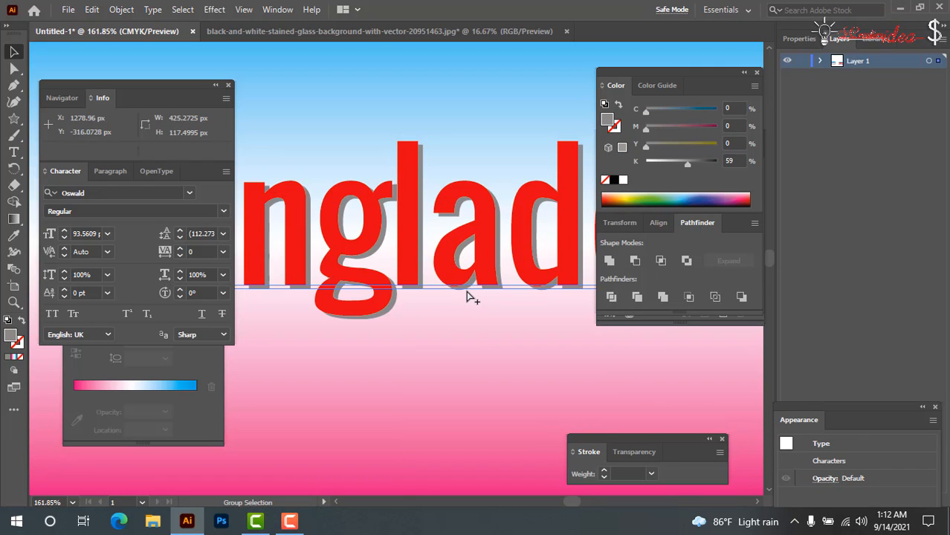
- Examine the red text with its grey shadow on the gradient at several magnifications, with the panels hidden
left_click(427, 389)
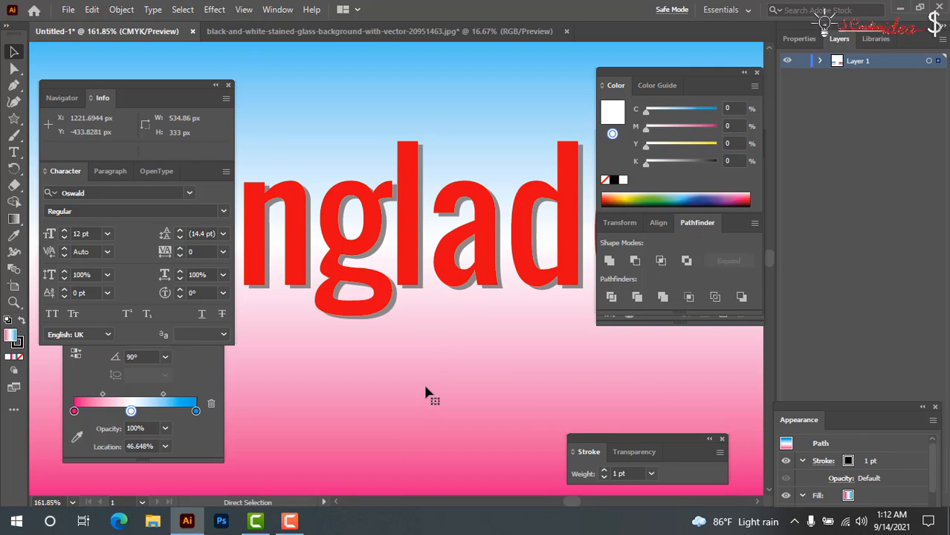
key("ctrl+equal")
key("ctrl+equal")
key("ctrl+minus")
key("ctrl+minus")
key("ctrl+minus")
key("ctrl+minus")
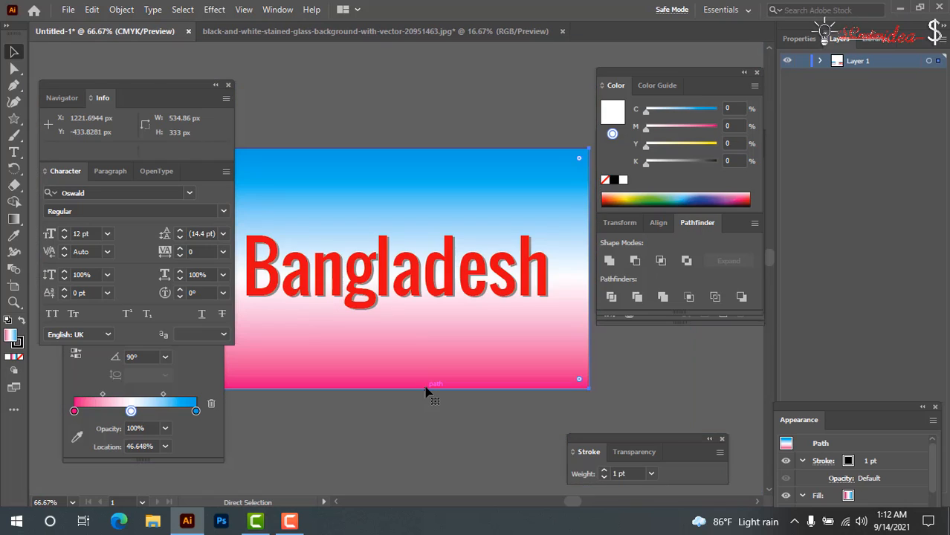
key("Tab")
key("v")
left_click(518, 461)
key("z")
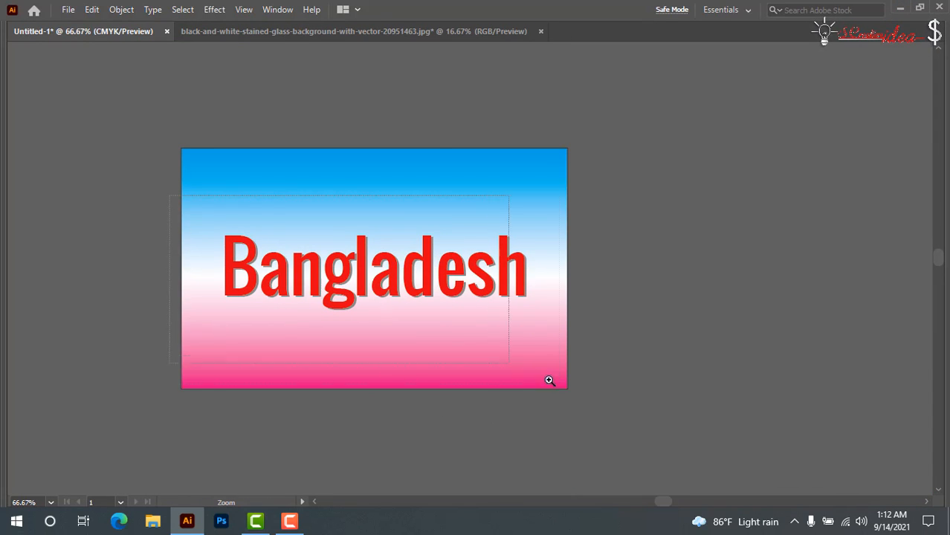
left_click_drag(550, 380, 615, 407)
key("space")
left_click_drag(527, 423, 501, 383)
key("v")
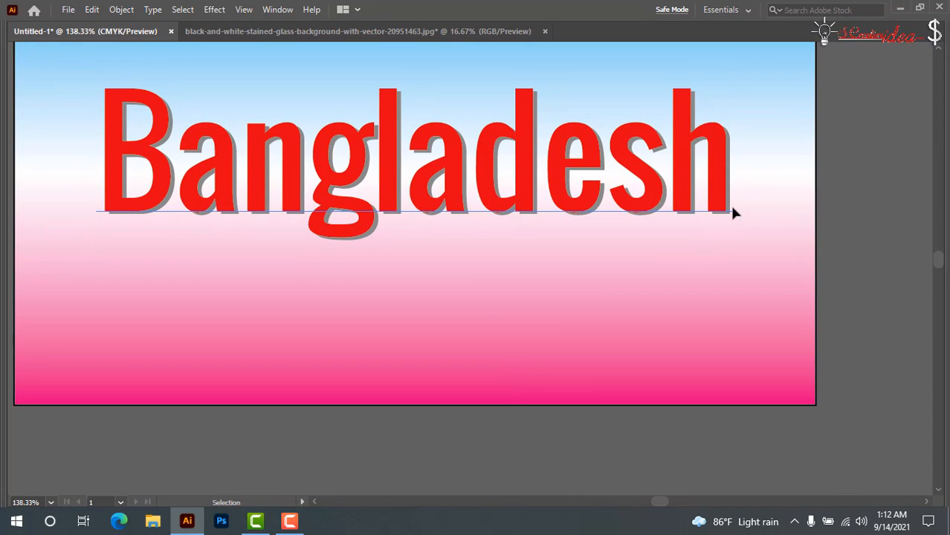
left_click(732, 213)
left_click(833, 323)
key("Tab")
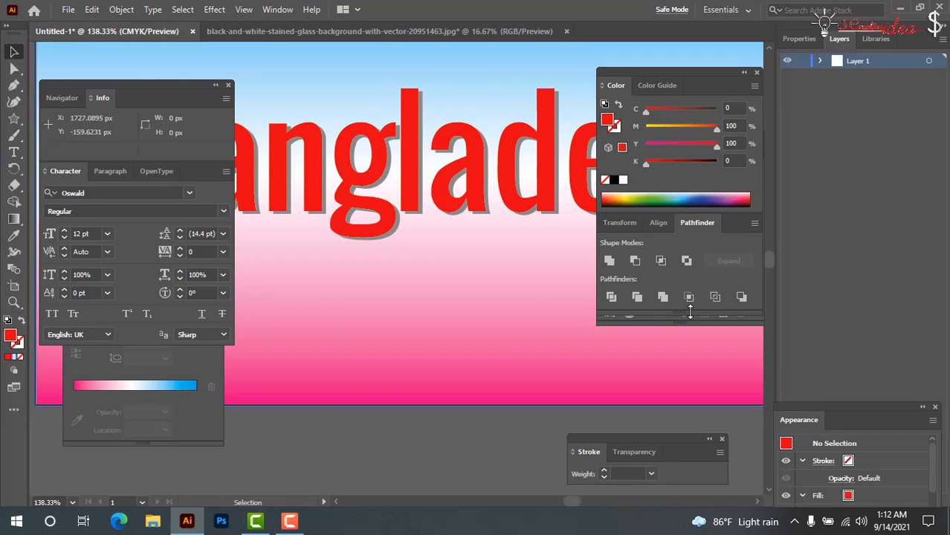
key("Tab")
key("ctrl+minus")
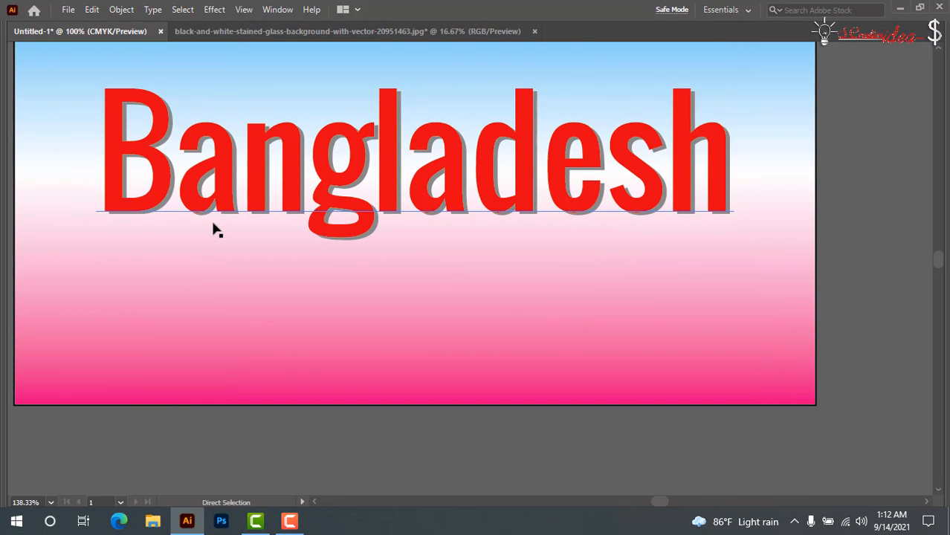
key("ctrl+minus")
key("Tab")
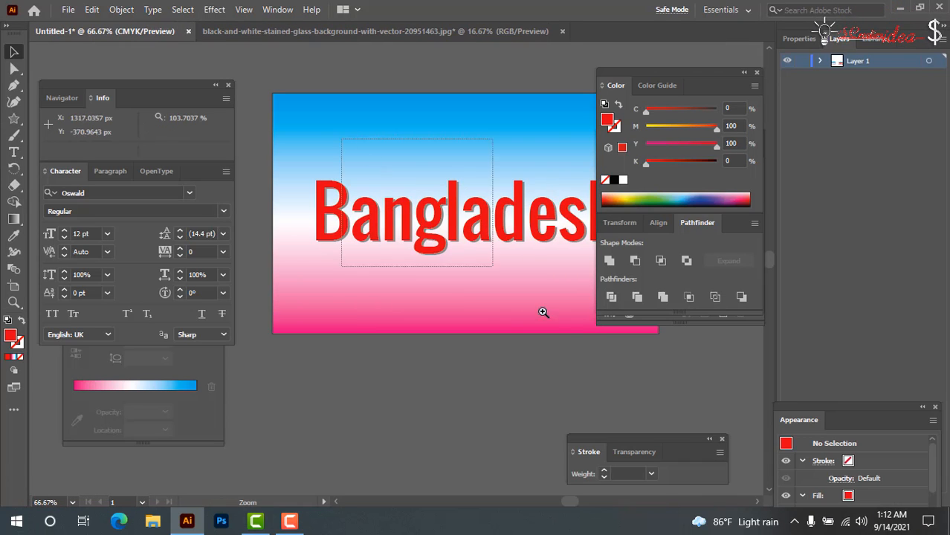
- Hide the red "Bangladesh" text so that only its grey copy remains on the gradient
left_click_drag(543, 313, 543, 314)
left_click(370, 232)
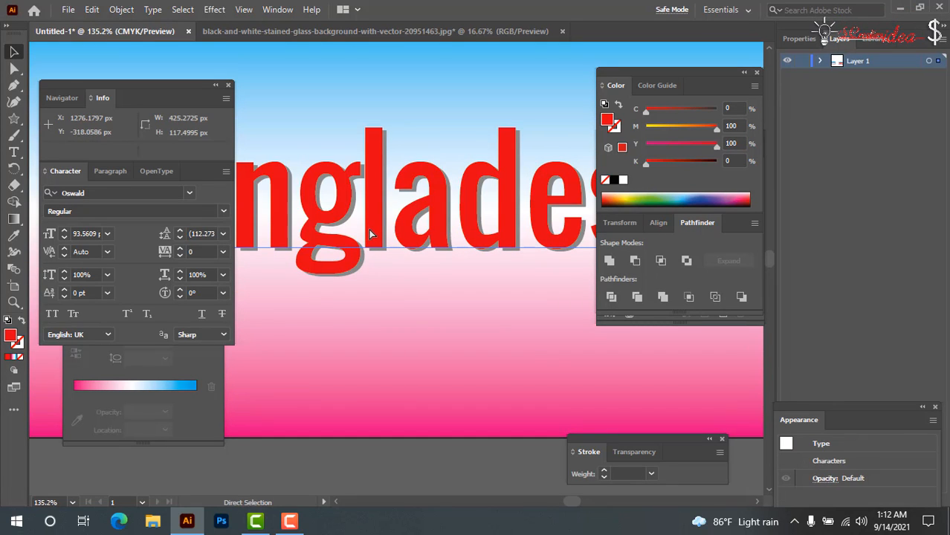
key("ctrl+g")
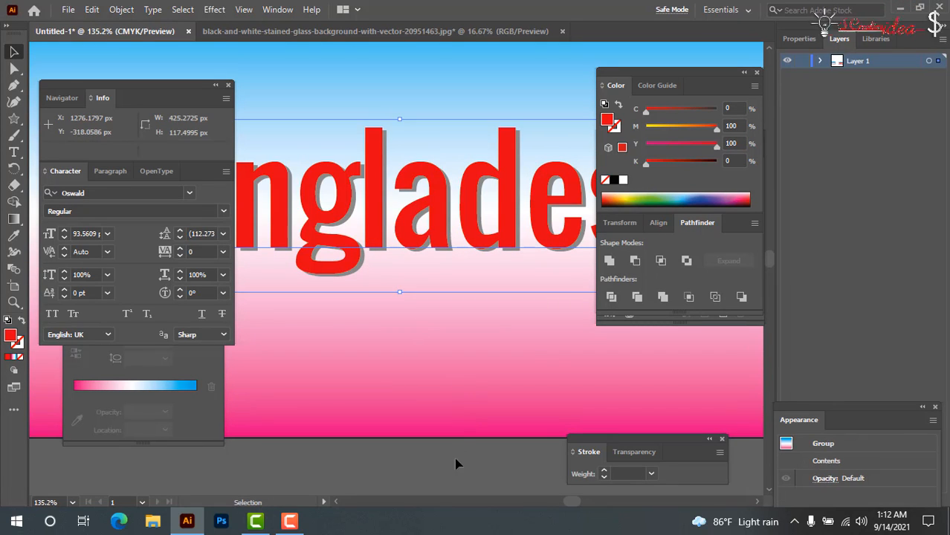
left_click(456, 462)
left_click(379, 222)
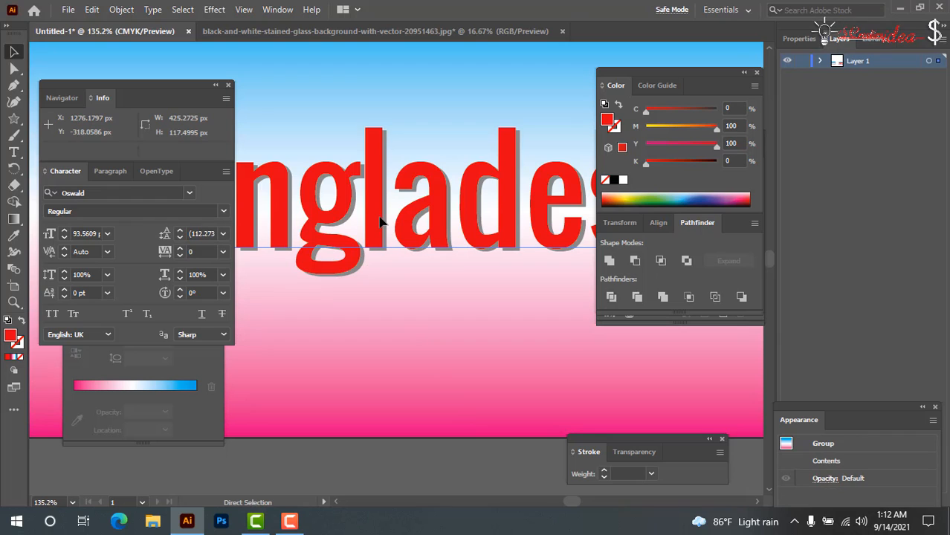
key("Delete")
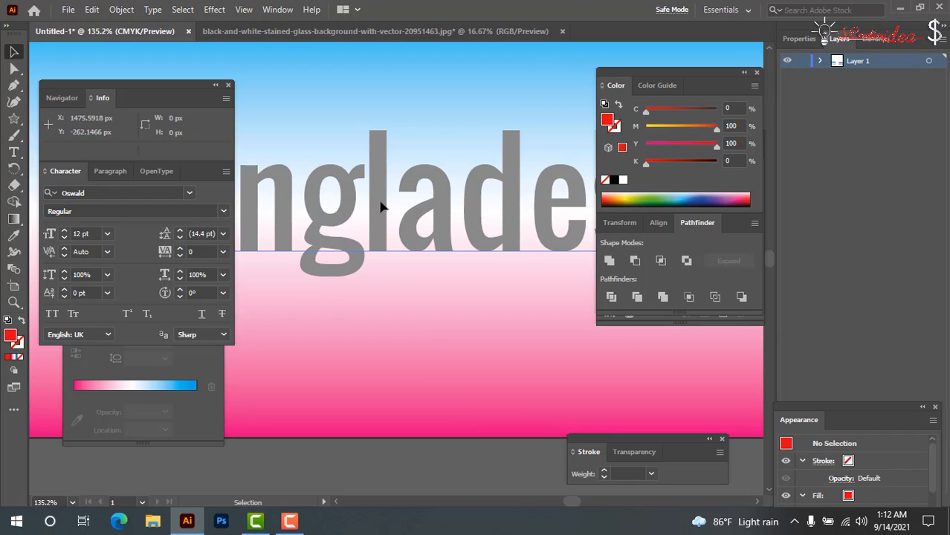
- Apply a white stroke to the grey "Bangladesh" text
left_click(381, 209)
left_click(616, 129)
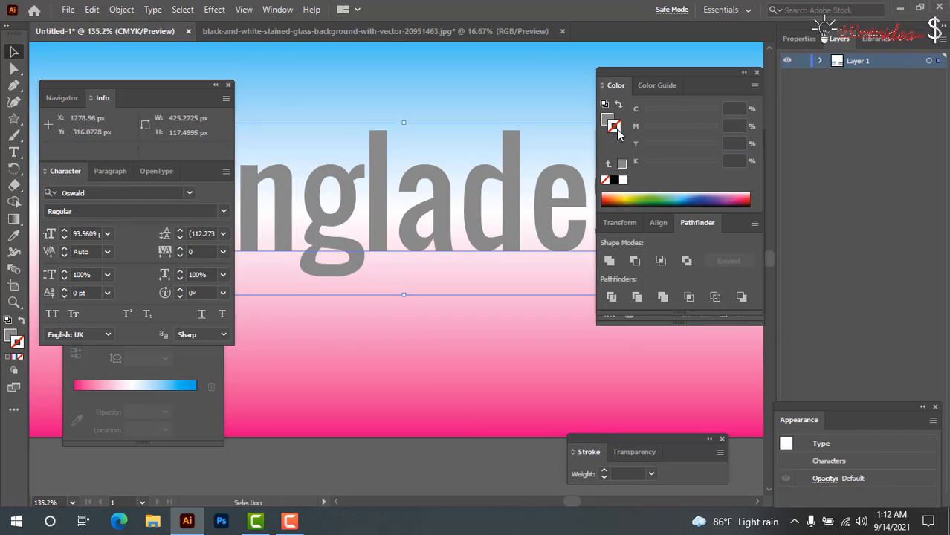
left_click(622, 181)
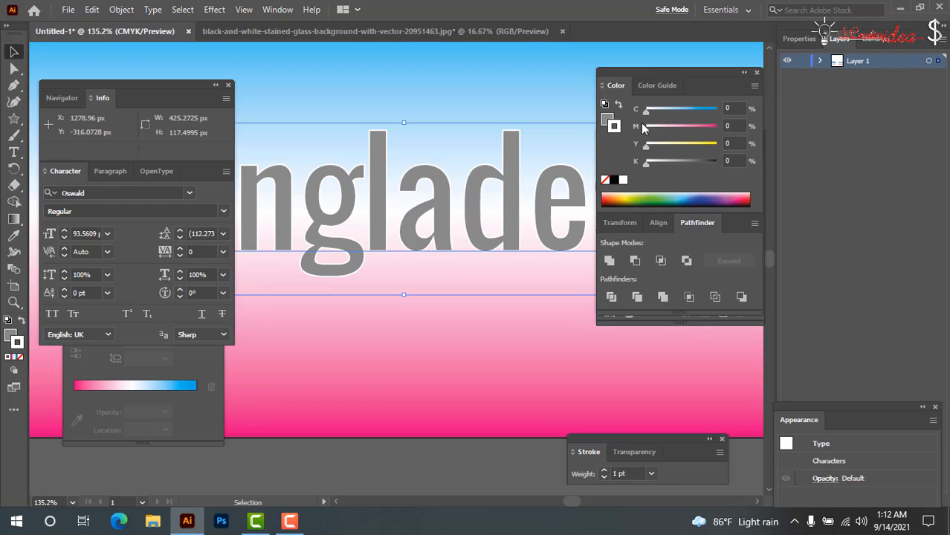
- Increase the weight of the grey text's white stroke to a thicker preset
left_click(276, 10)
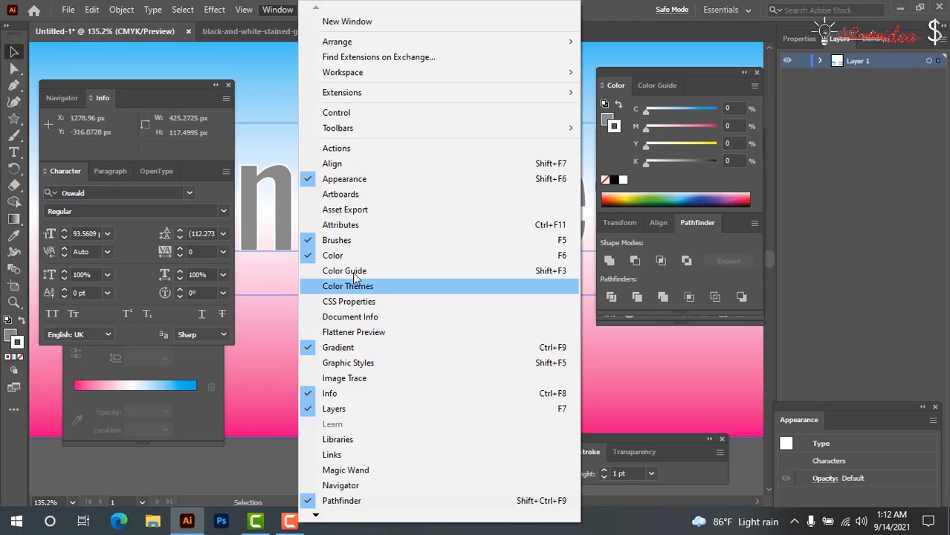
mouse_move(318, 517)
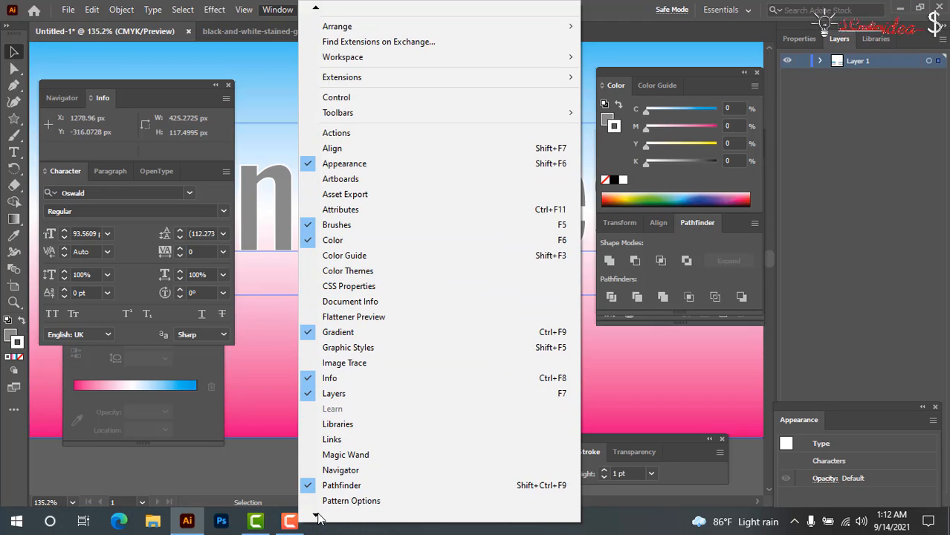
scroll(318, 513, "down", 2)
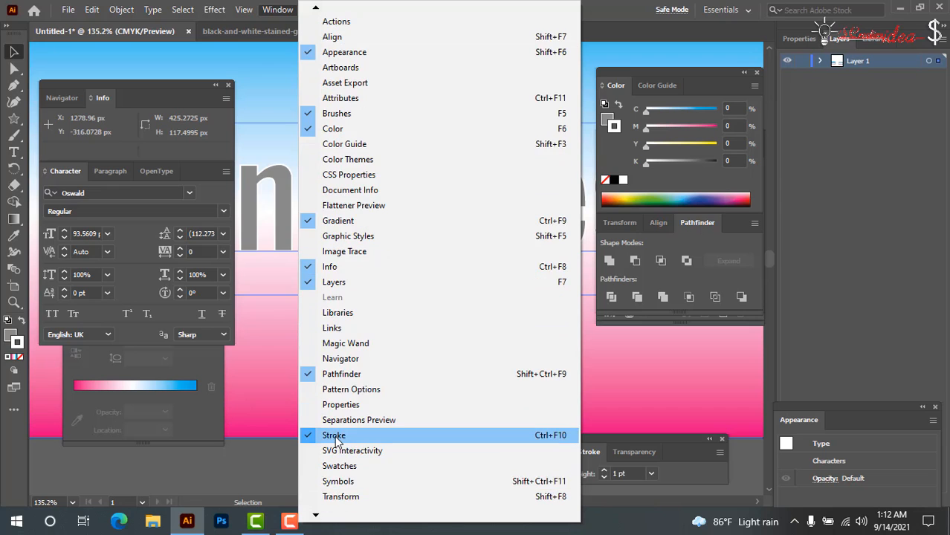
left_click(334, 435)
left_click(279, 14)
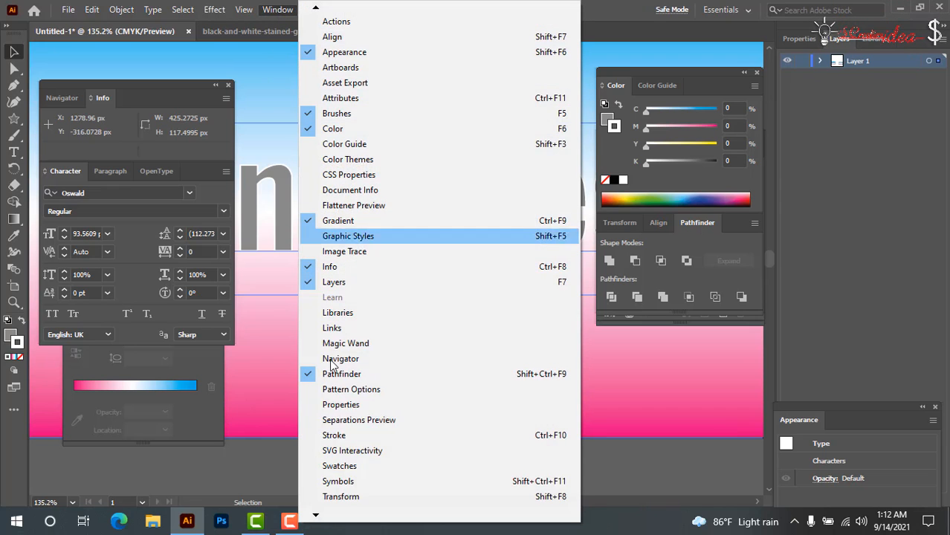
left_click(312, 435)
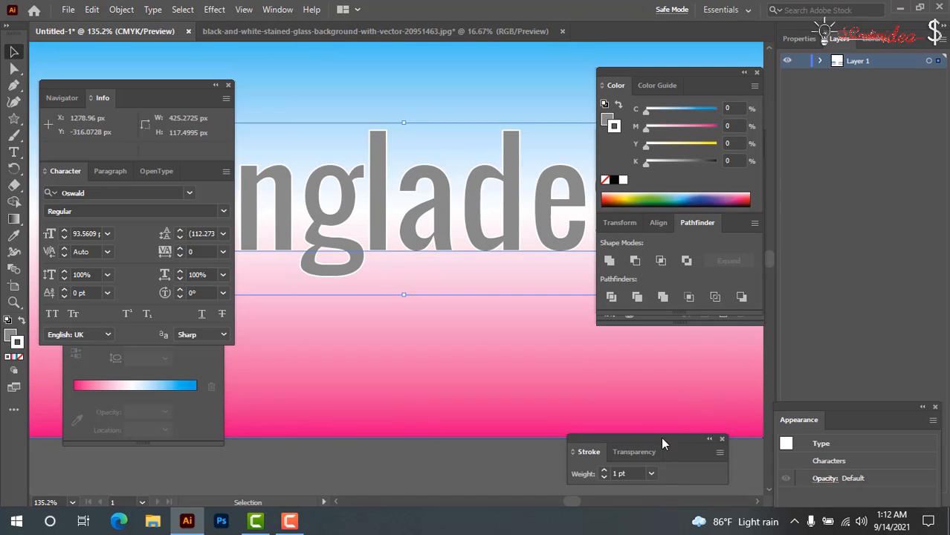
left_click(649, 472)
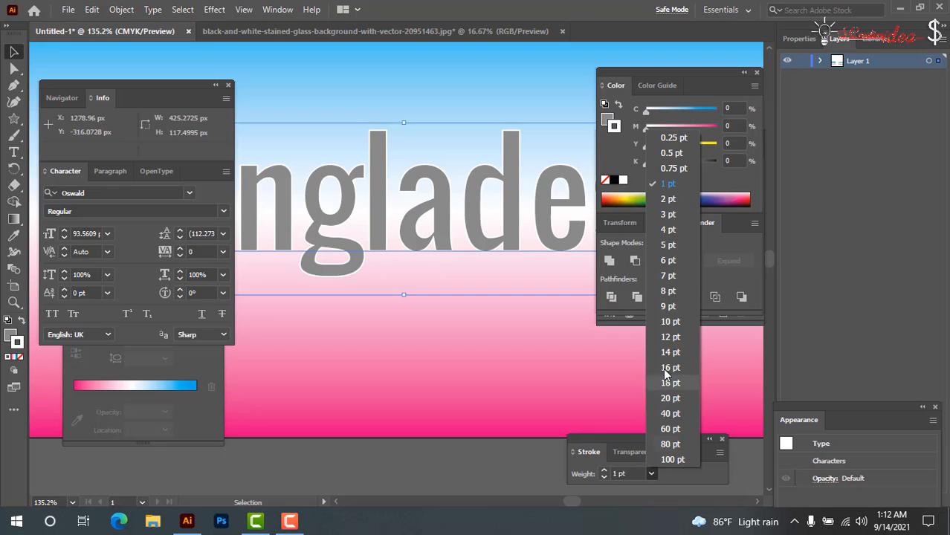
left_click(653, 224)
- Show the hidden red text above the white-outlined grey copy and view the artwork without panels
left_click(437, 473)
key("Tab")
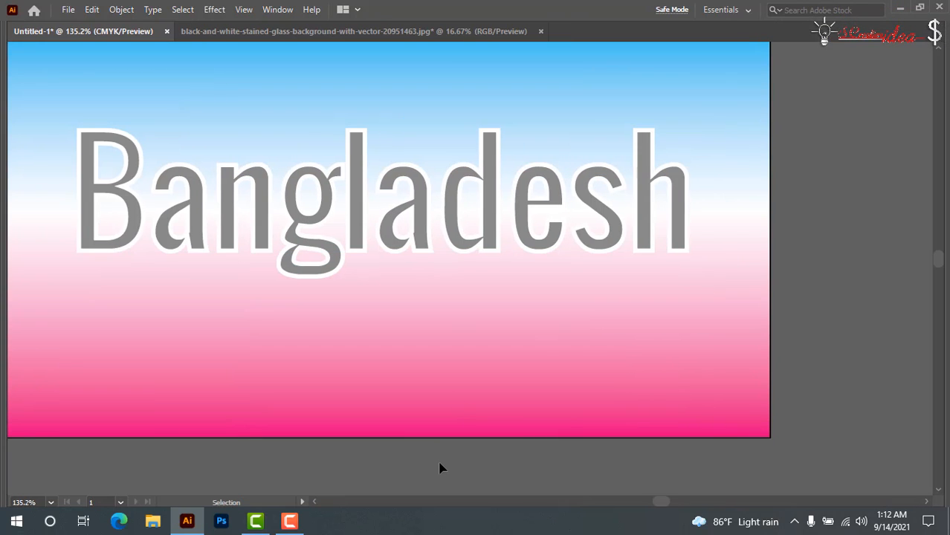
key("ctrl+alt+3")
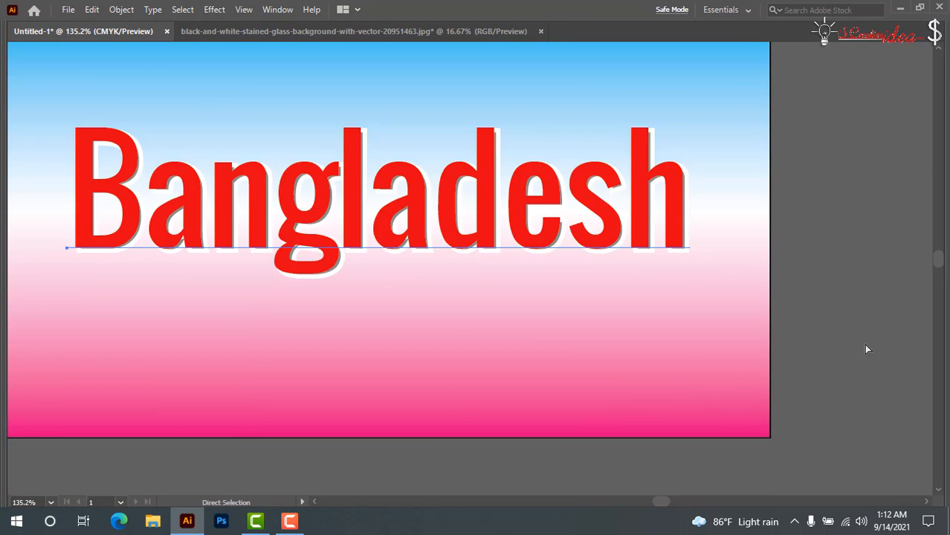
left_click(873, 332)
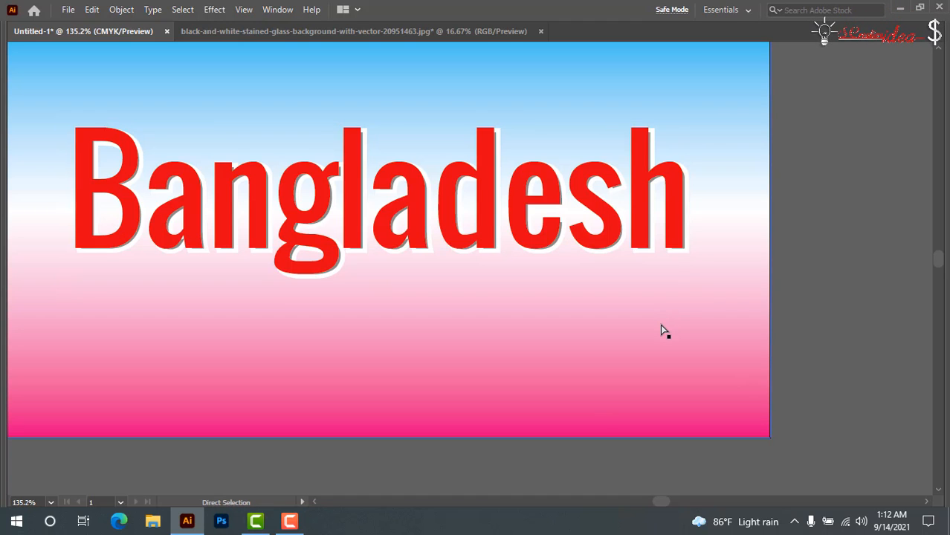
- Undo showing the red text and the white stroke changes on the grey copy
key("ctrl+z")
key("ctrl+z")
key("ctrl+z")
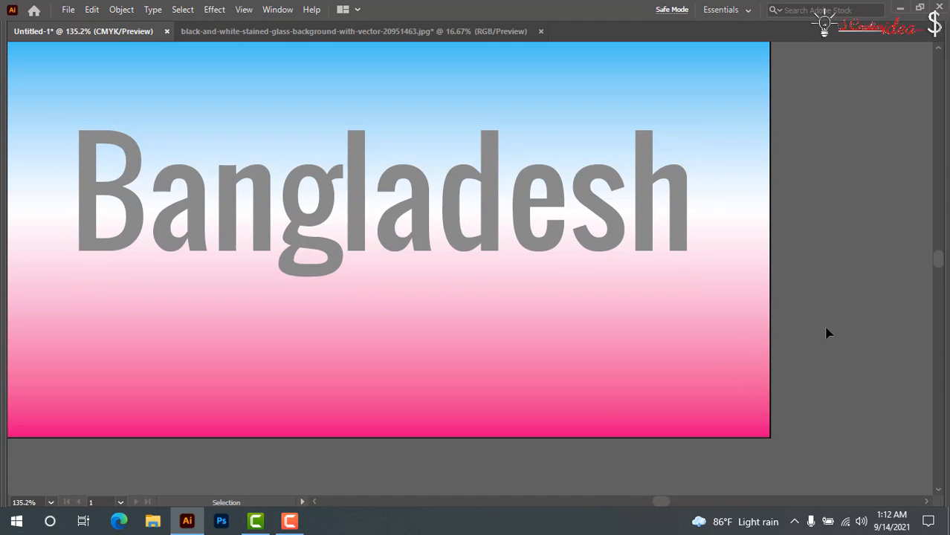
key("v")
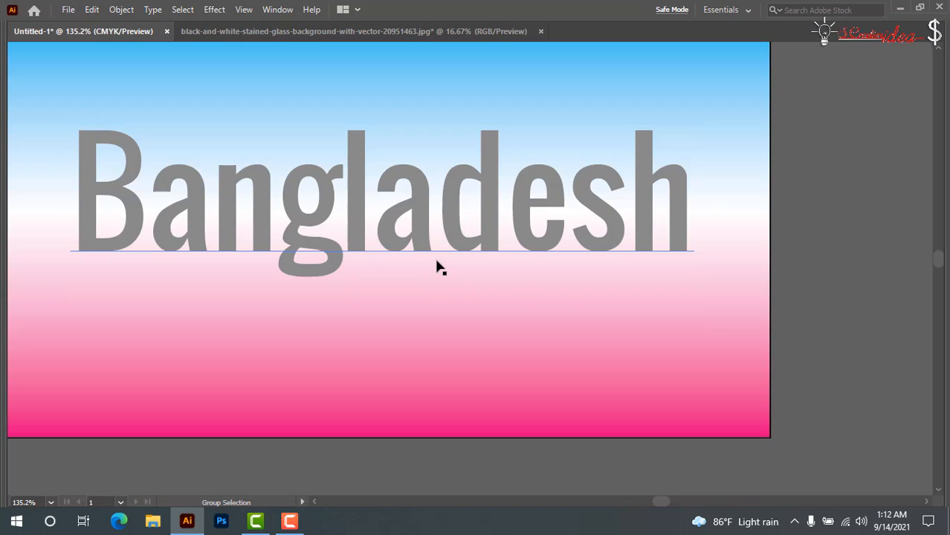
- Show the hidden red "Bangladesh" text above the grey copy
key("ctrl+alt+3")
left_click(822, 315)
left_click(449, 233)
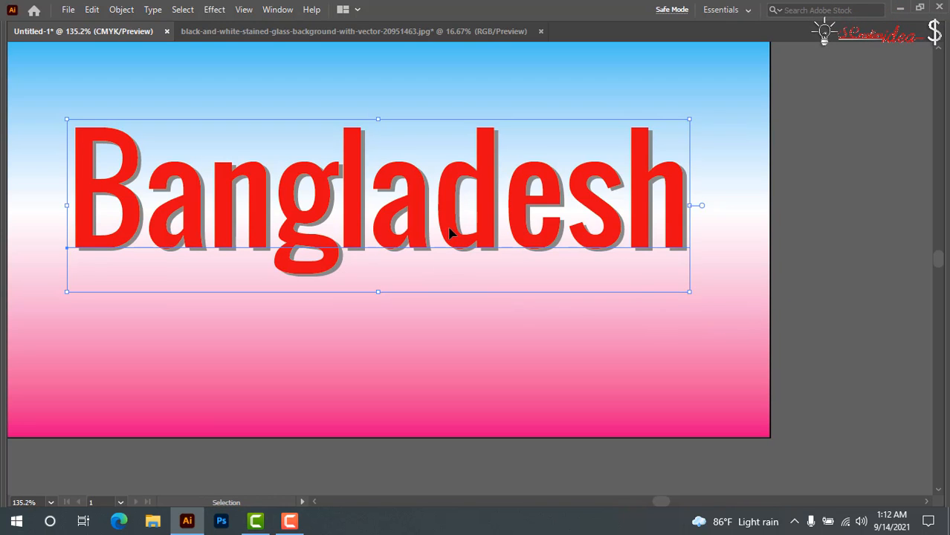
key("a")
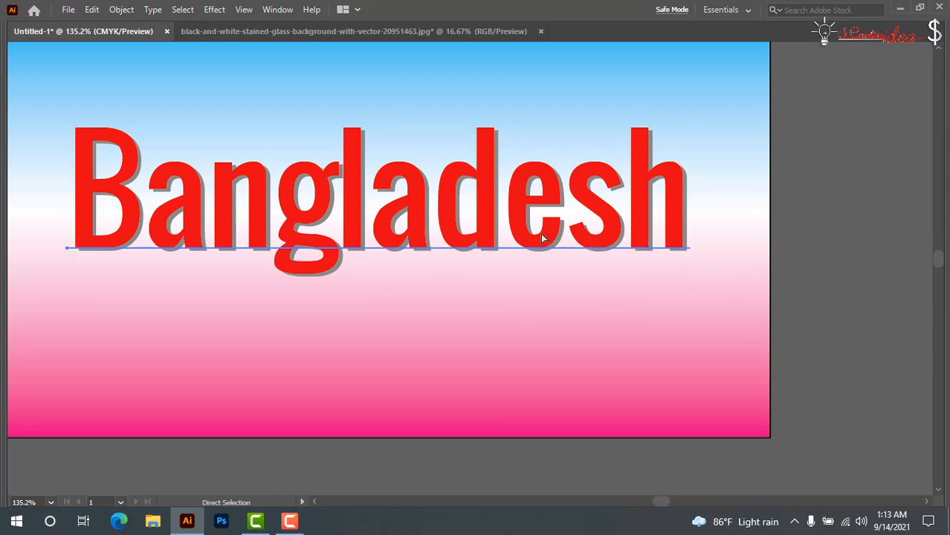
key("v")
left_click(826, 297)
key("a")
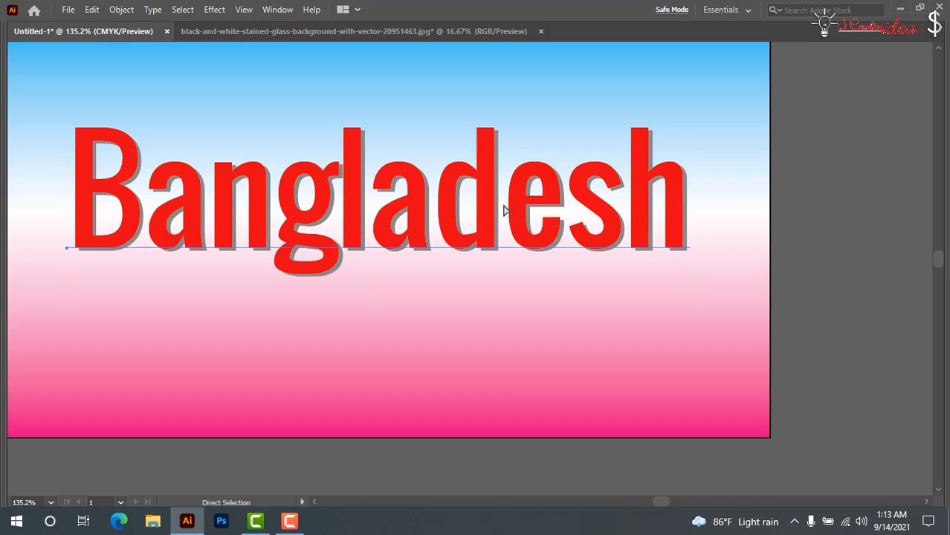
- Apply a white stroke with a weight of 2 pt to the red "Bangladesh" text
key("v")
left_click(503, 211)
key("Tab")
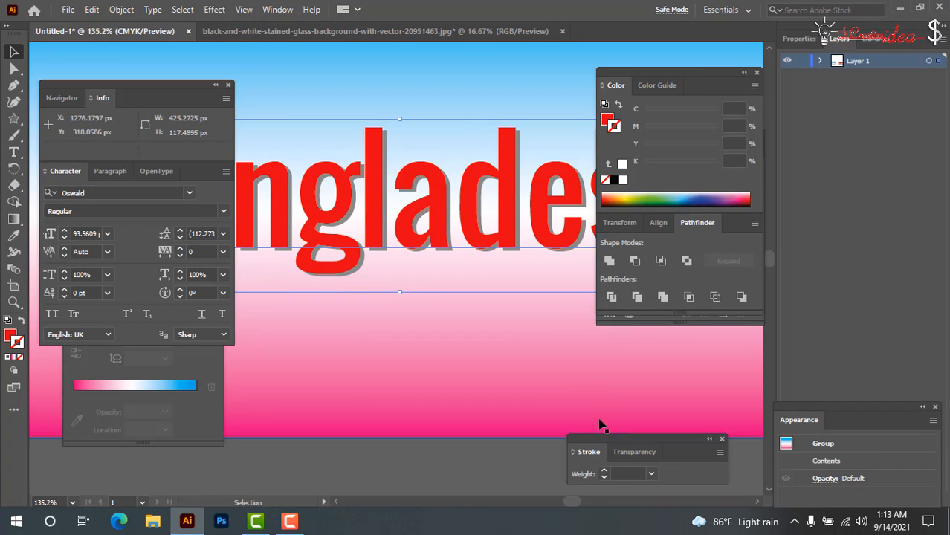
left_click(623, 167)
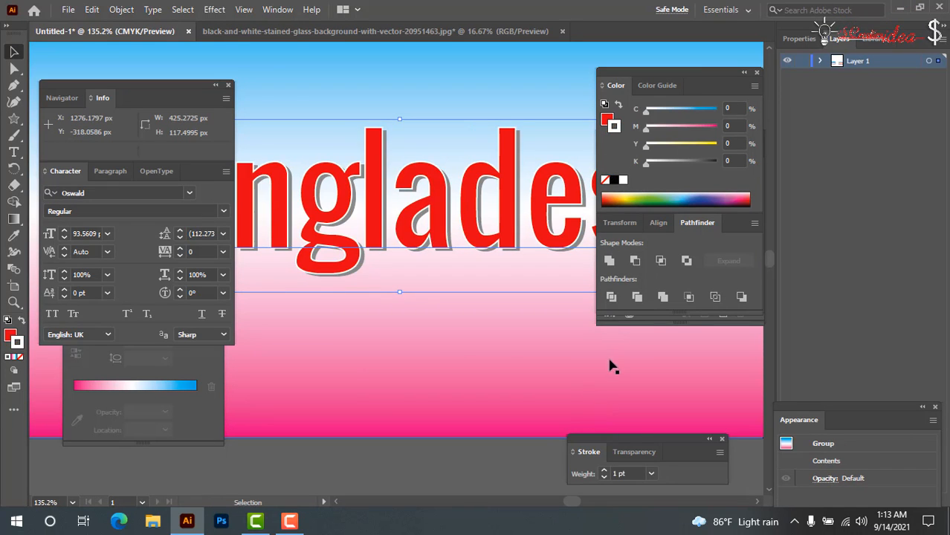
left_click(650, 475)
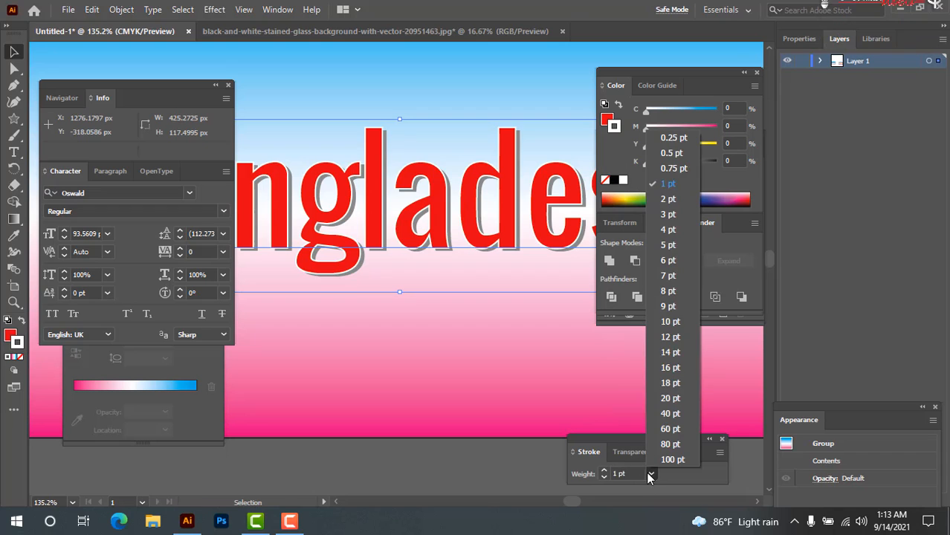
left_click(667, 202)
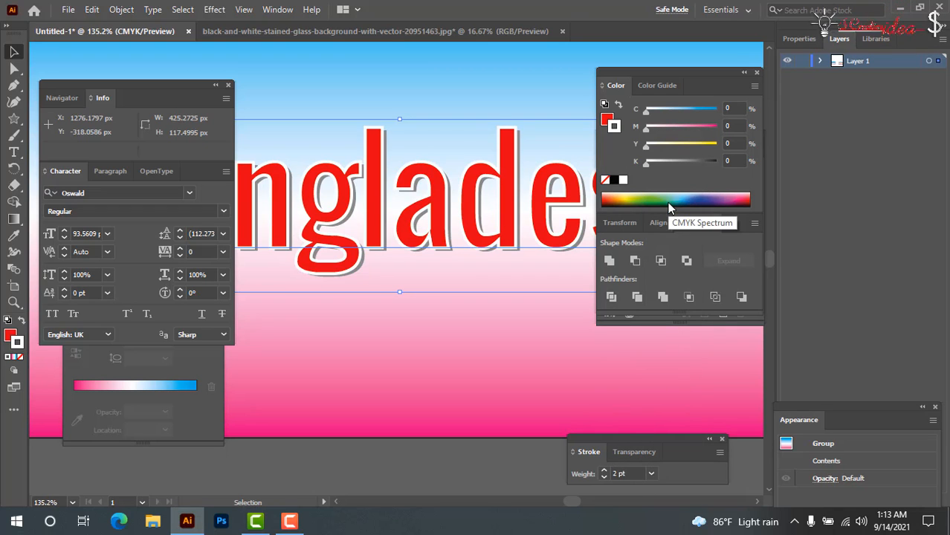
- Try a 3 pt white stroke on the red text, view it without panels, and undo the weight change
left_click(651, 474)
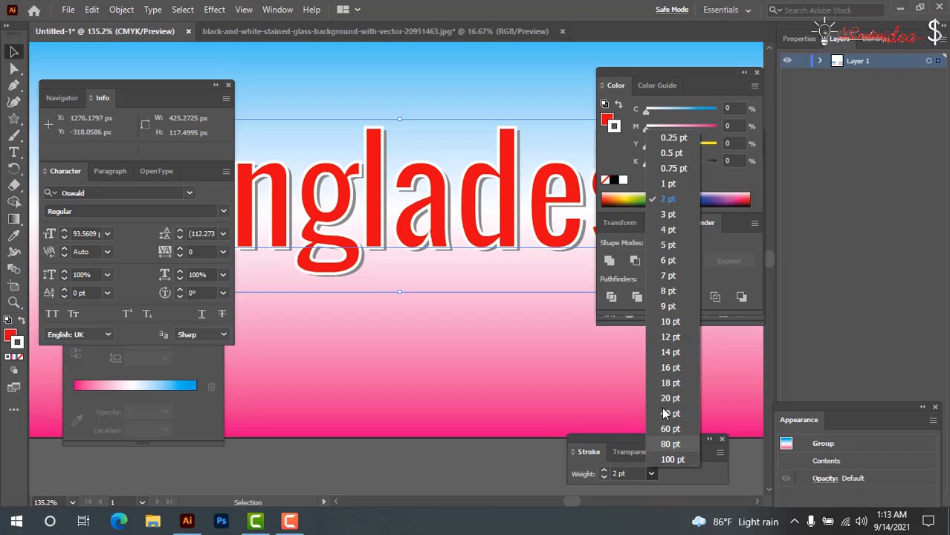
left_click(679, 216)
key("Tab")
left_click(867, 352)
key("a")
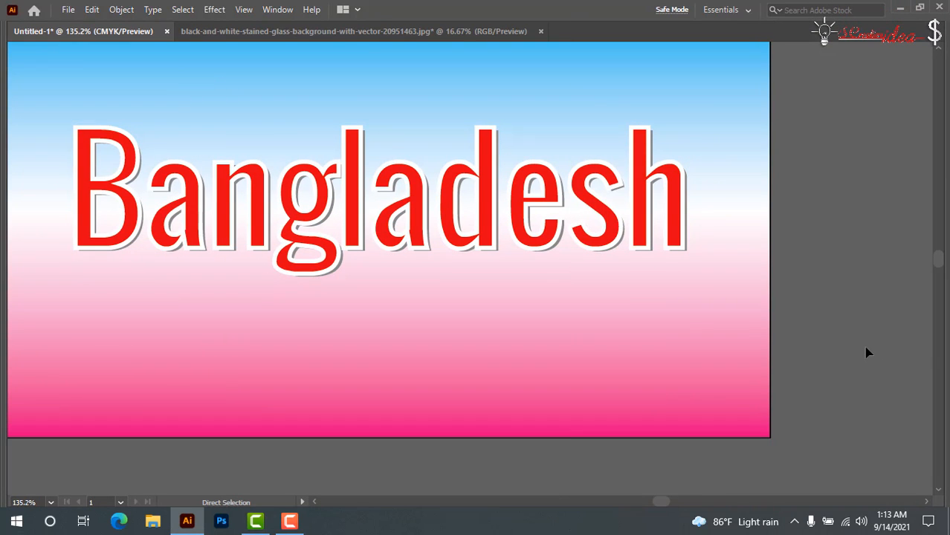
key("ctrl+z")
key("v")
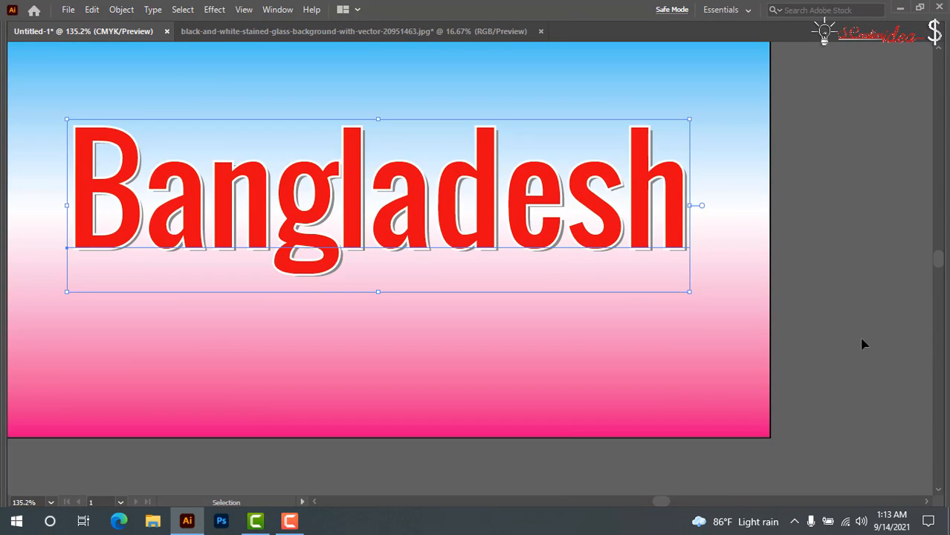
- Examine the outlined "Bangladesh" text on its gradient background from a wider view
left_click(861, 340)
key("ctrl+minus")
key("ctrl+minus")
key("ctrl+minus")
key("ctrl+minus")
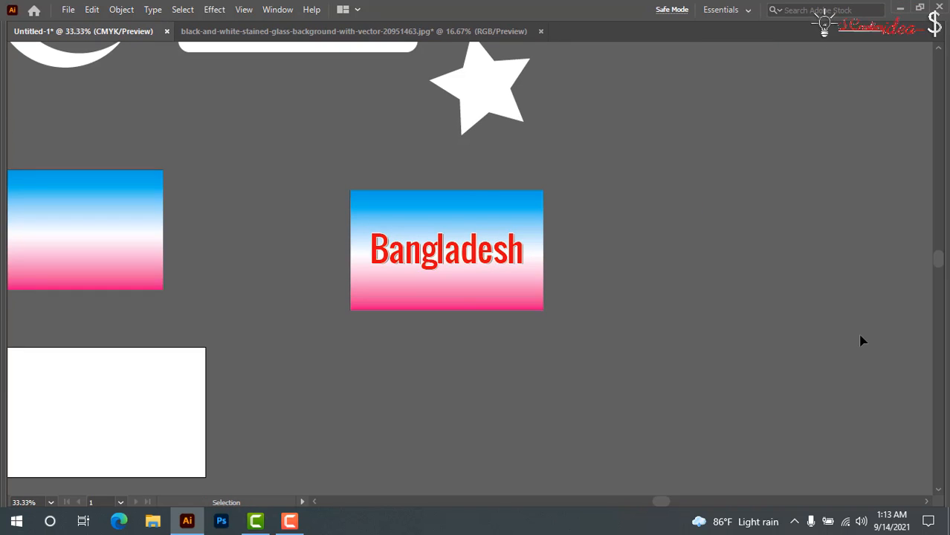
left_click_drag(572, 344, 573, 344)
key("space")
left_click_drag(619, 382, 556, 347)
key("v")
key("ctrl+minus")
key("ctrl+minus")
key("ctrl+minus")
key("ctrl+minus")
key("ctrl+minus")
key("ctrl+minus")
key("ctrl+minus")
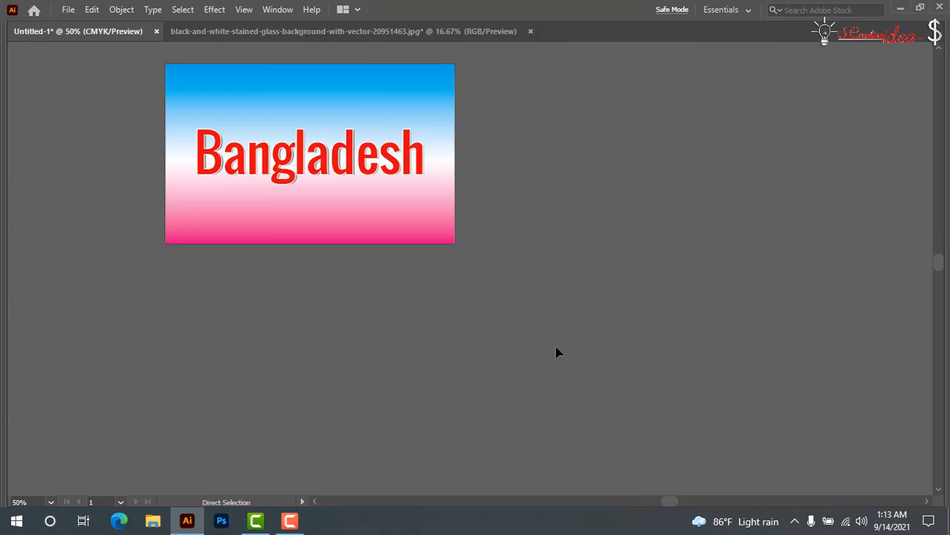
- Draw a red ellipse about 480 px wide and 503 px high in the empty area below the "Bangladesh" artwork
key("Tab")
key("space")
left_click_drag(513, 305, 490, 217)
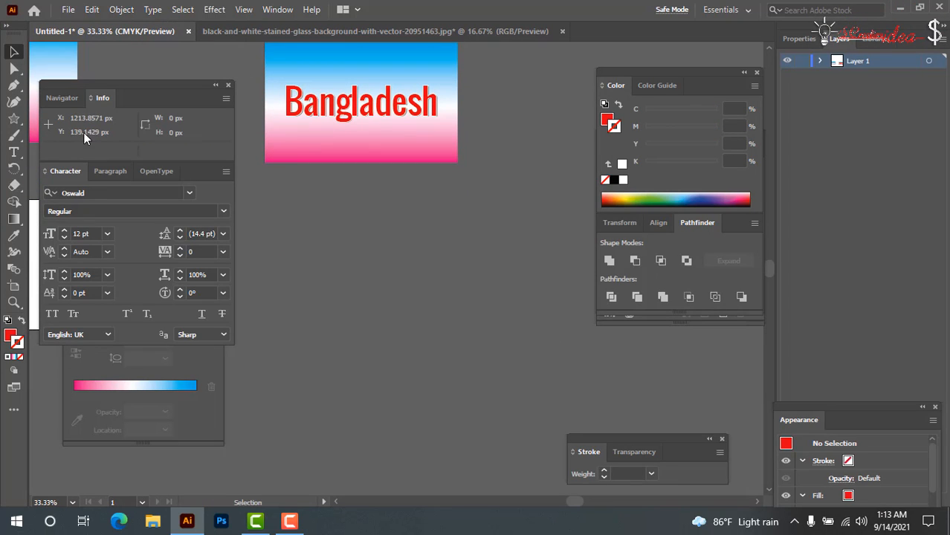
left_click_drag(16, 123, 53, 135)
left_click_drag(331, 225, 504, 406)
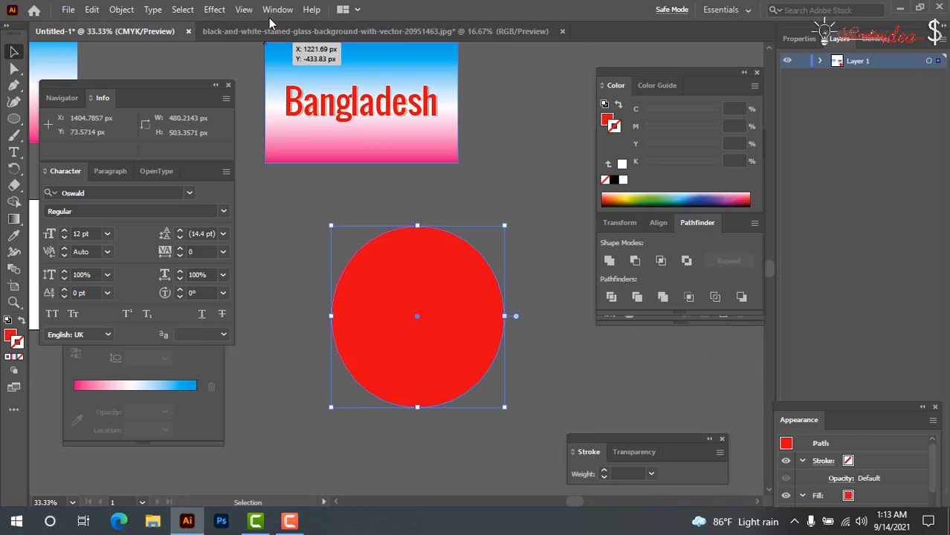
- Set the ellipse's height to 480.2143 px, equal to its width, in its Transform settings
left_click(277, 10)
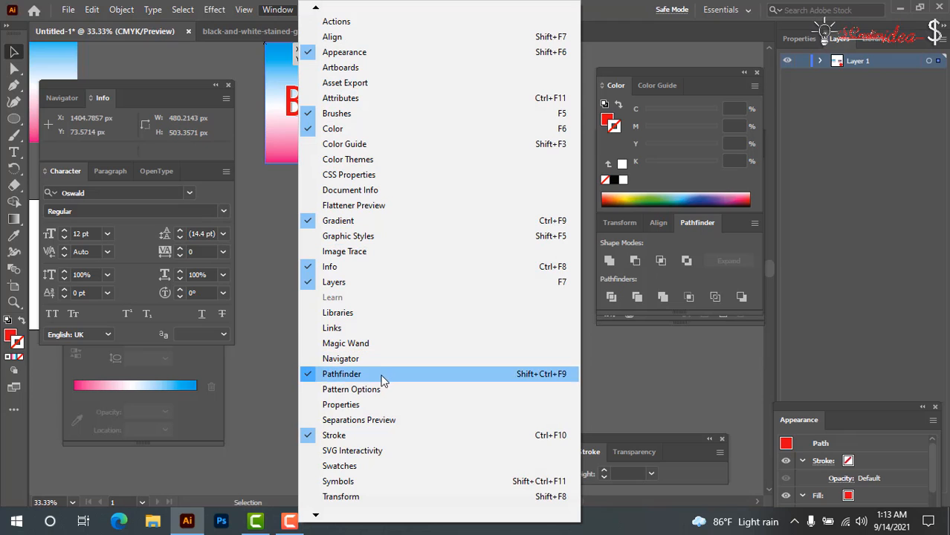
left_click(340, 498)
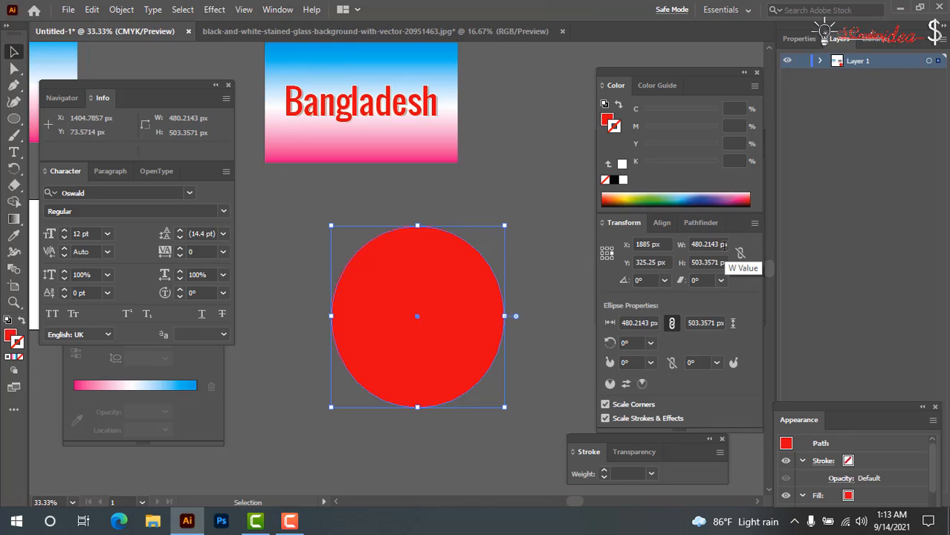
left_click(714, 245)
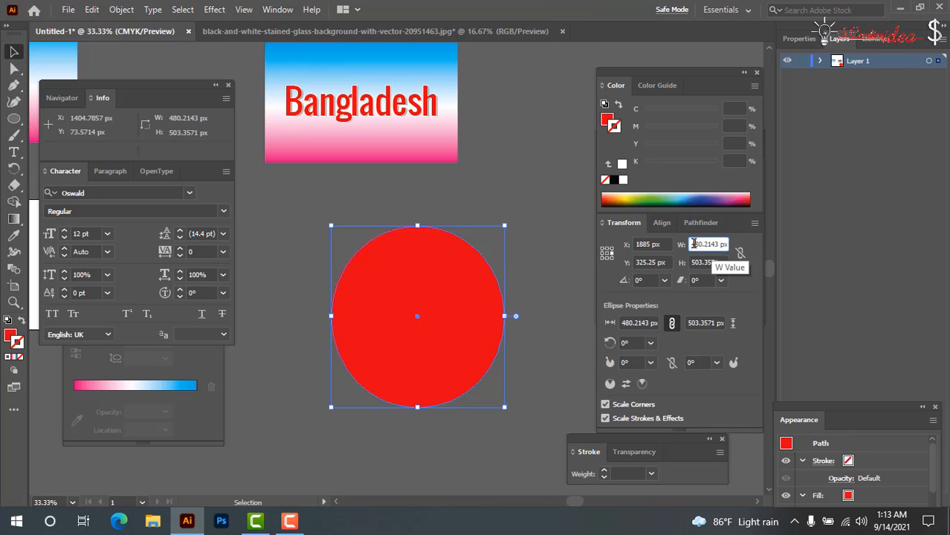
left_click_drag(693, 244, 762, 241)
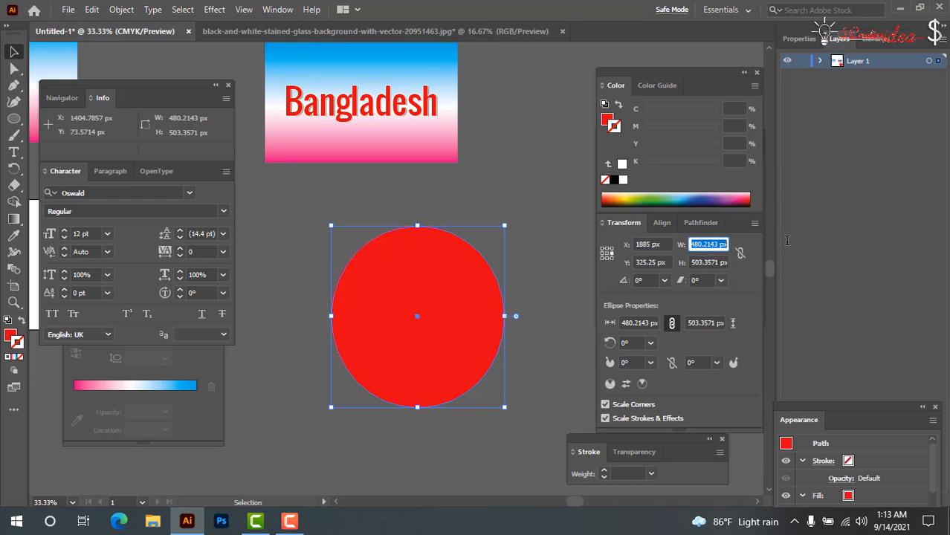
key("Tab")
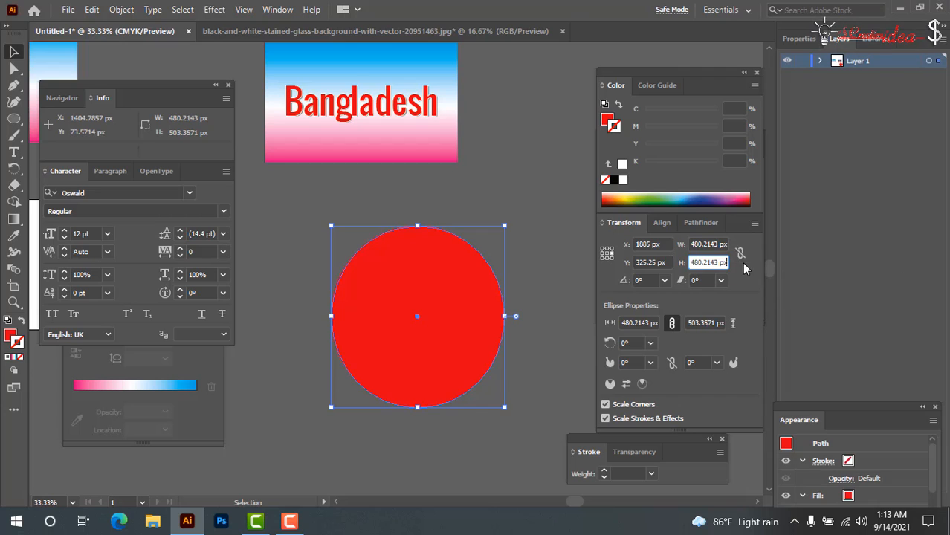
key("Return")
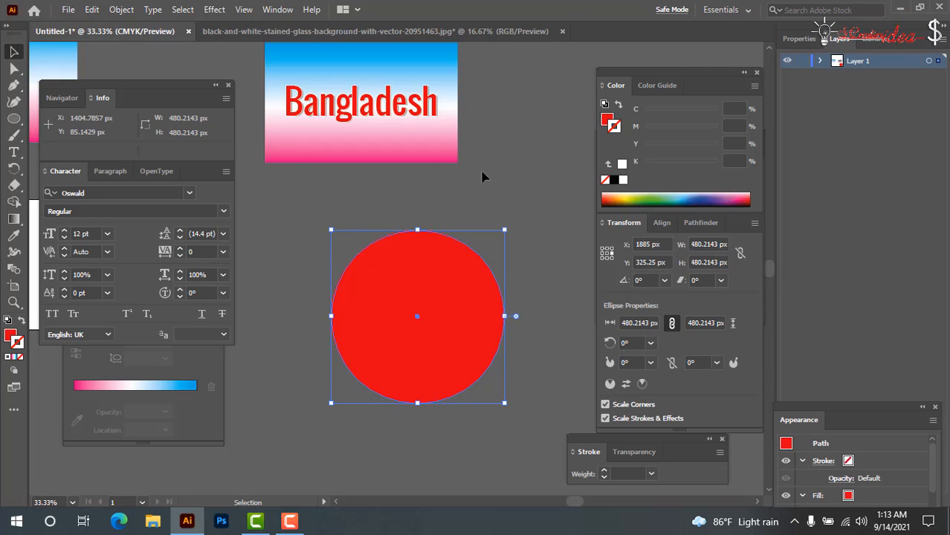
- Remove the circle's fill and give it a black stroke
left_click(476, 194)
left_click(441, 299)
left_click(608, 123)
left_click(605, 181)
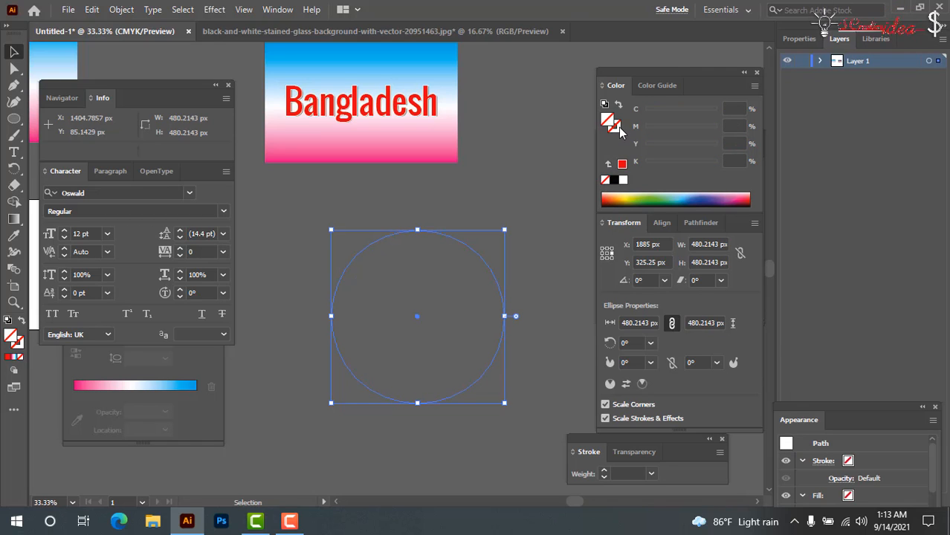
left_click(614, 180)
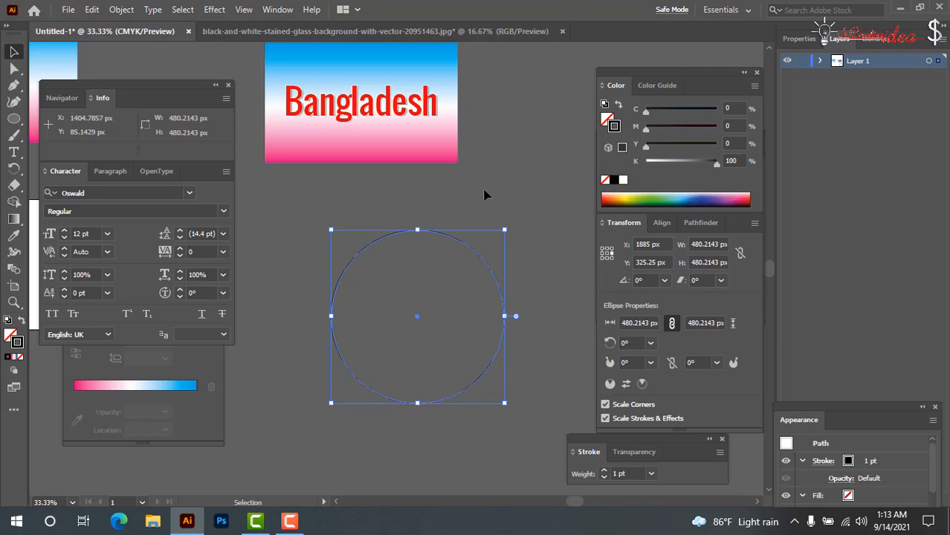
left_click(484, 195)
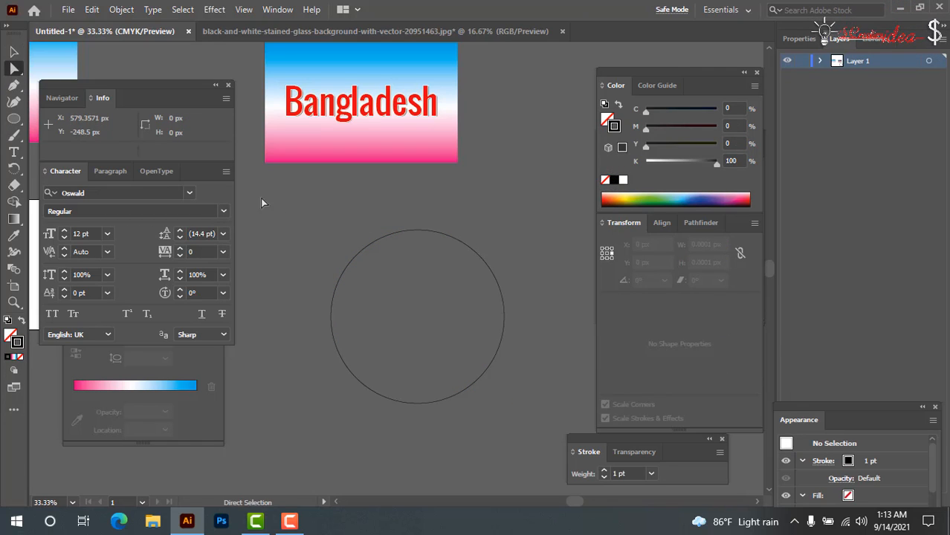
- Delete the circle's bottom anchor point with the Direct Selection tool, leaving only the upper semicircular arc
left_click_drag(448, 325, 320, 362)
left_click_drag(491, 397, 307, 349)
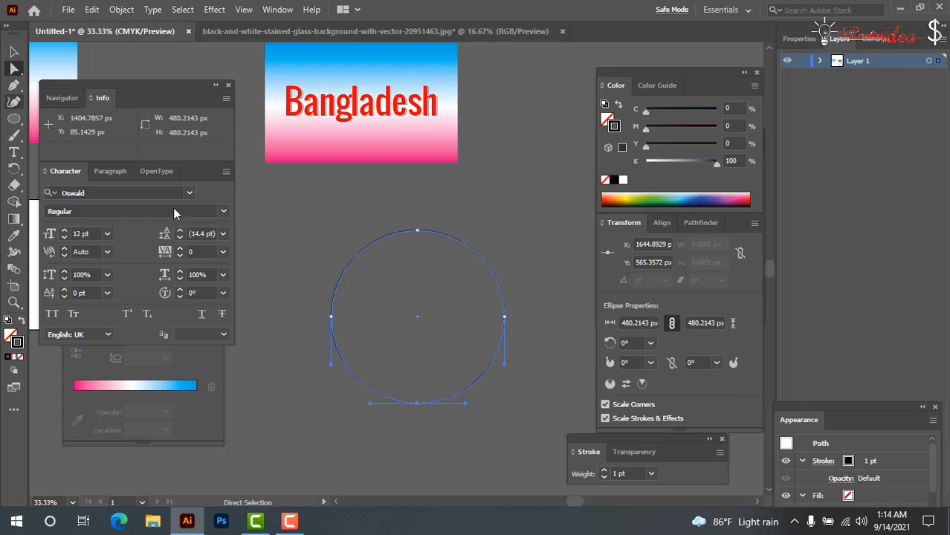
left_click(312, 227)
left_click_drag(492, 414, 490, 413)
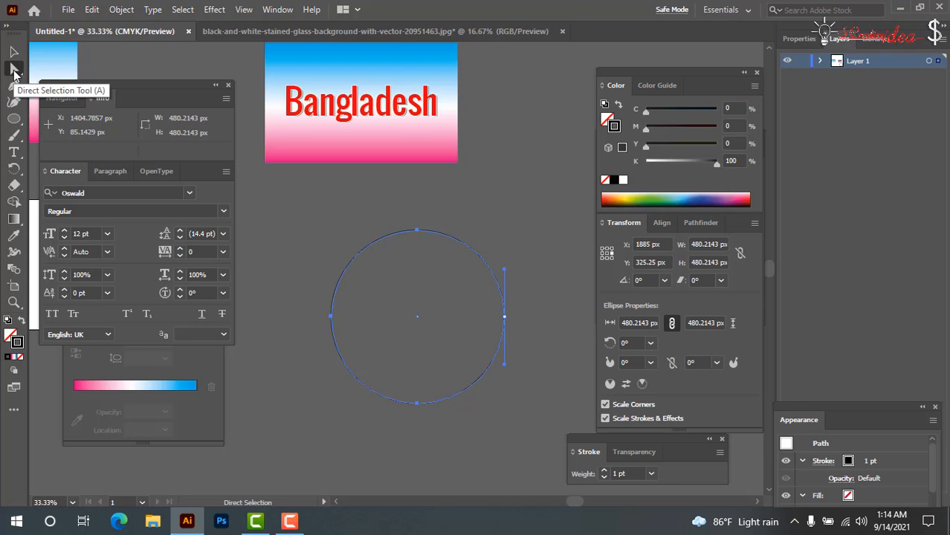
left_click_drag(327, 233, 545, 408)
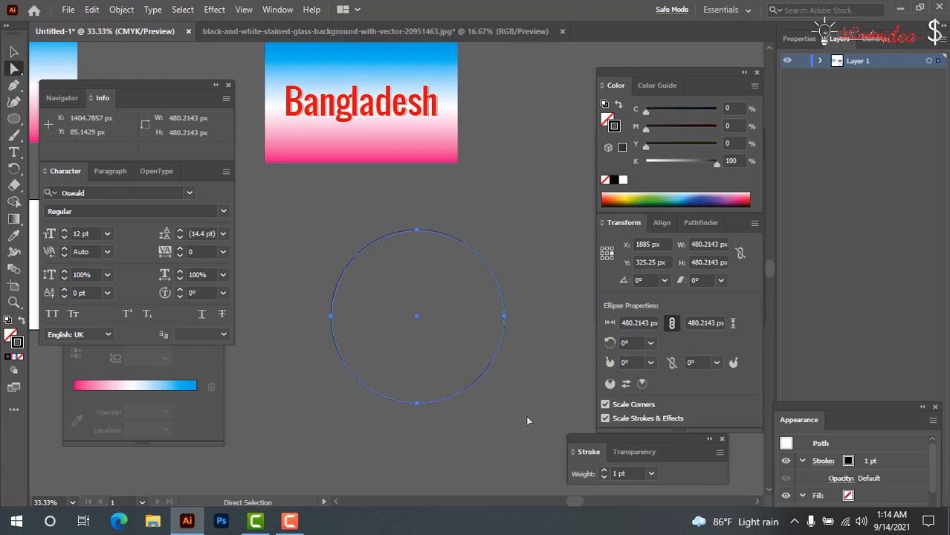
left_click_drag(316, 373, 316, 374)
key("Delete")
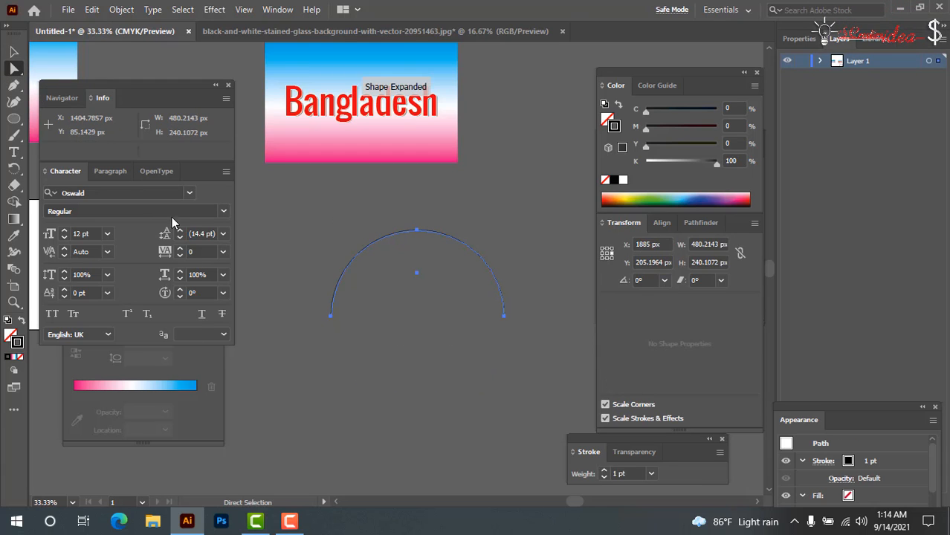
- Place a copy of the red "Bangladesh" text below the arc
left_click(11, 51)
left_click(377, 120)
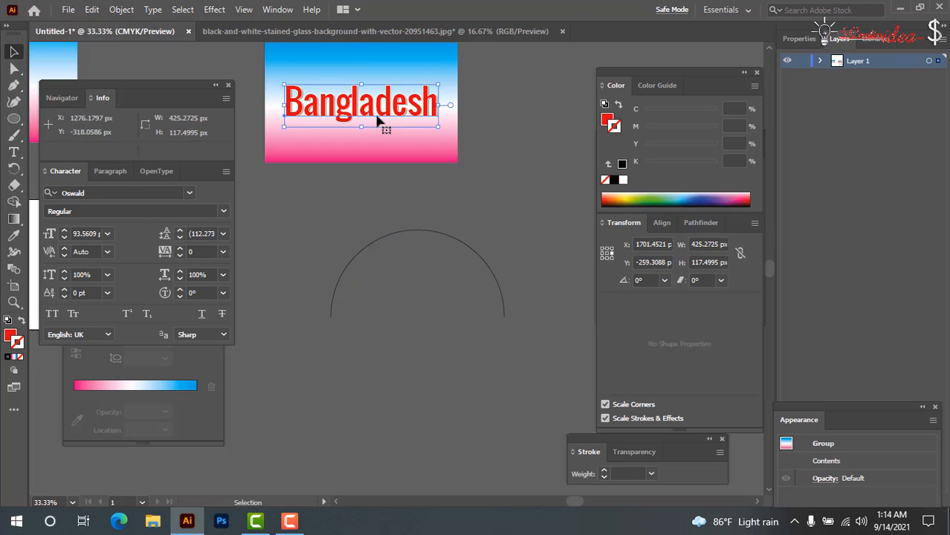
left_click_drag(373, 125, 432, 397)
left_click(425, 421)
left_click(435, 391)
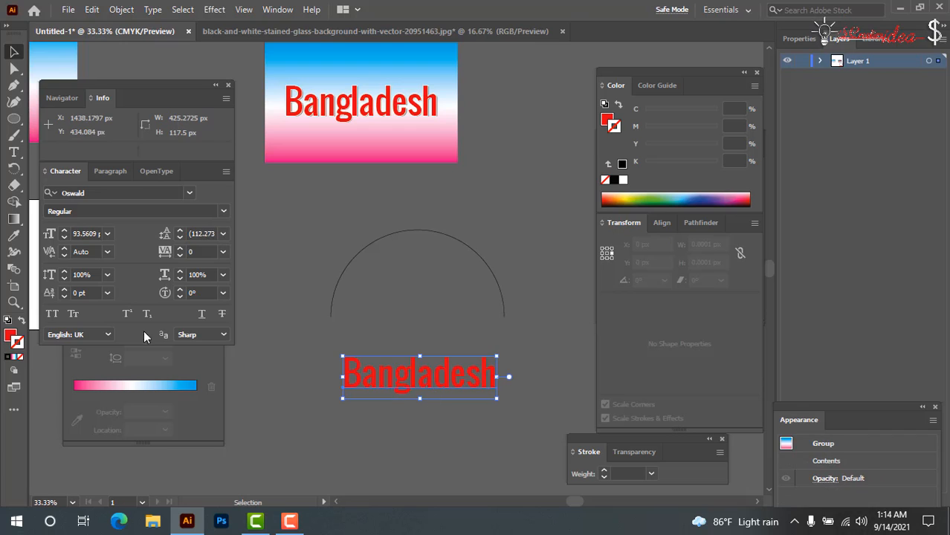
- Convert the copied "Bangladesh" text to outlines and deselect it
key("ctrl+shift+o")
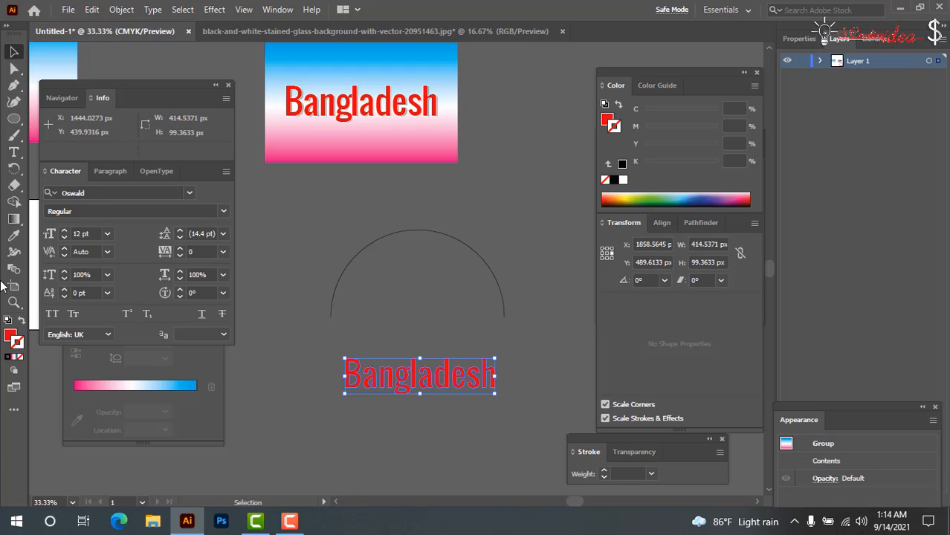
left_click(436, 317)
left_click(413, 370)
left_click(404, 305)
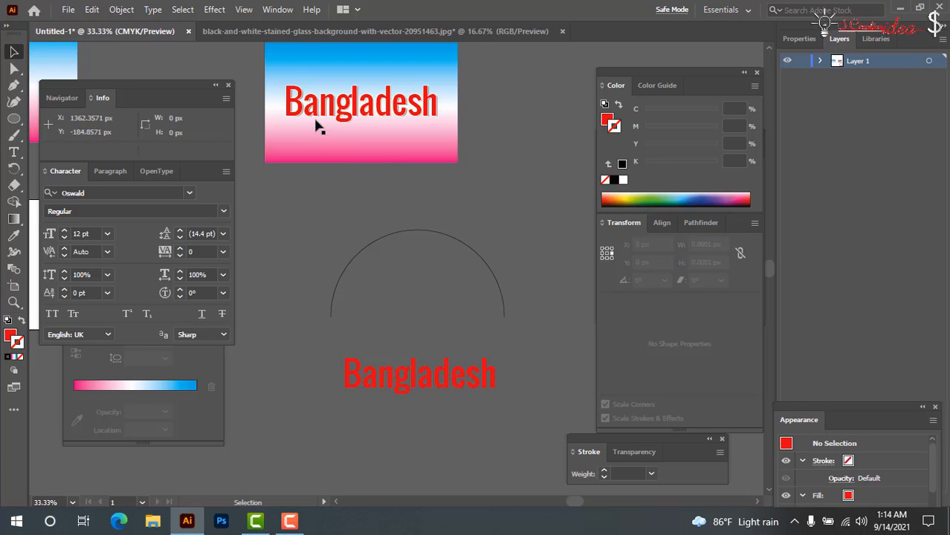
- Create an art brush from the outlined "Bangladesh" text below the arc, keeping the default Art Brush options
left_click(277, 9)
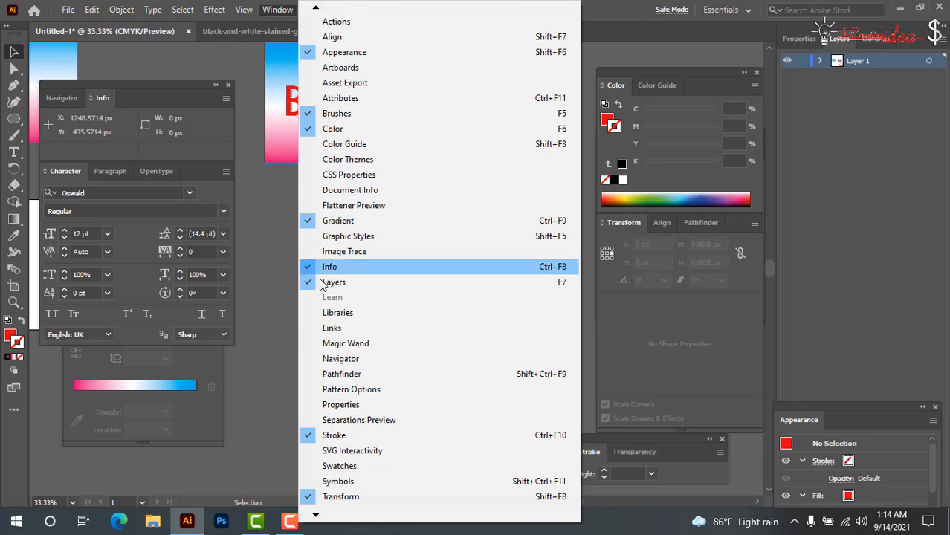
left_click(356, 115)
left_click(450, 387)
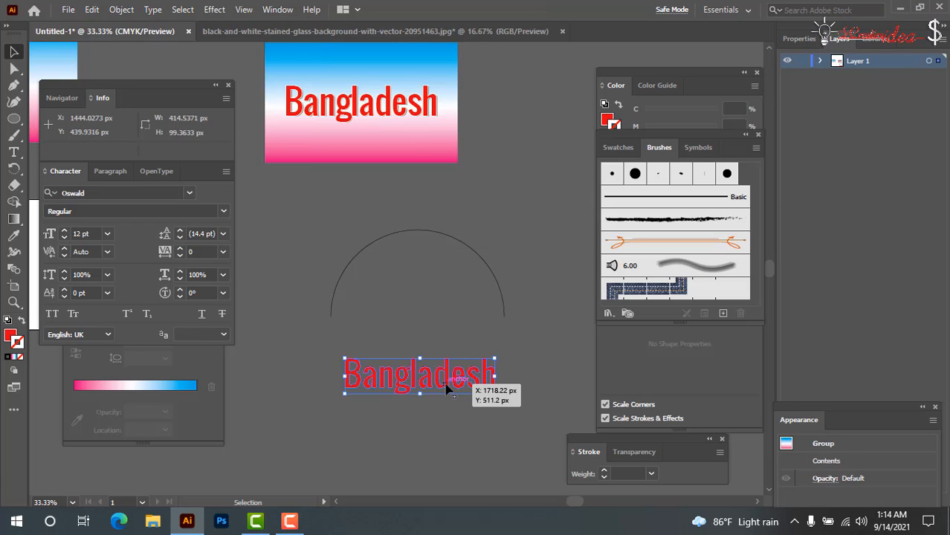
mouse_move(448, 389)
left_mouse_down()
mouse_move(481, 330)
mouse_move(674, 227)
left_mouse_up()
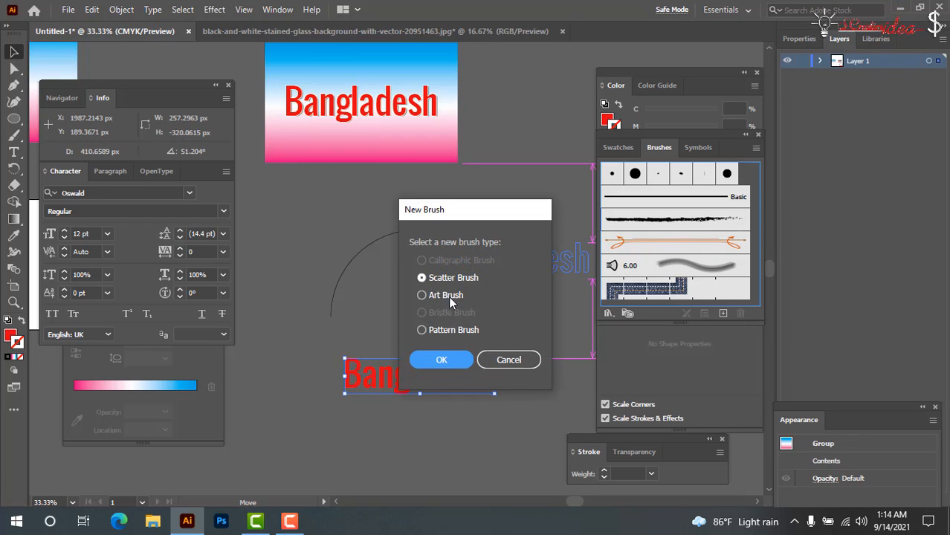
left_click(422, 297)
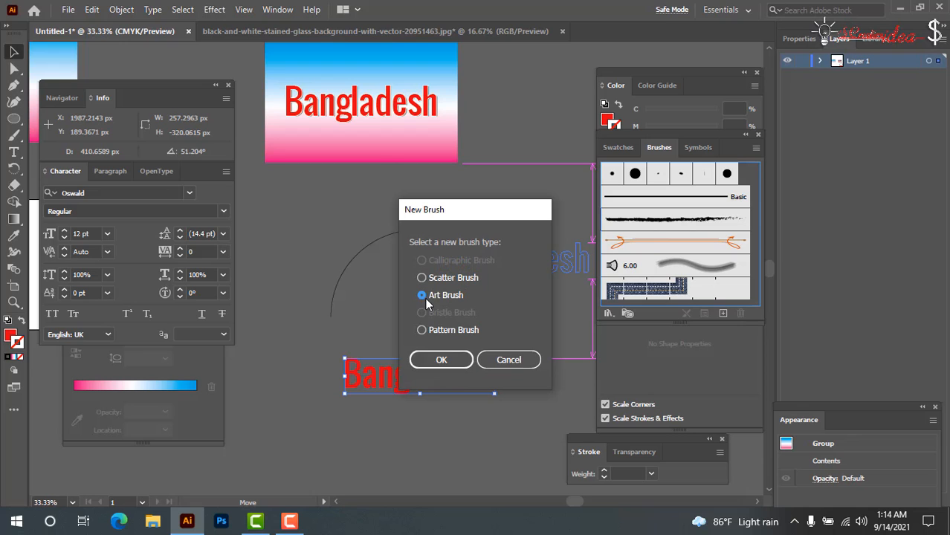
left_click(450, 360)
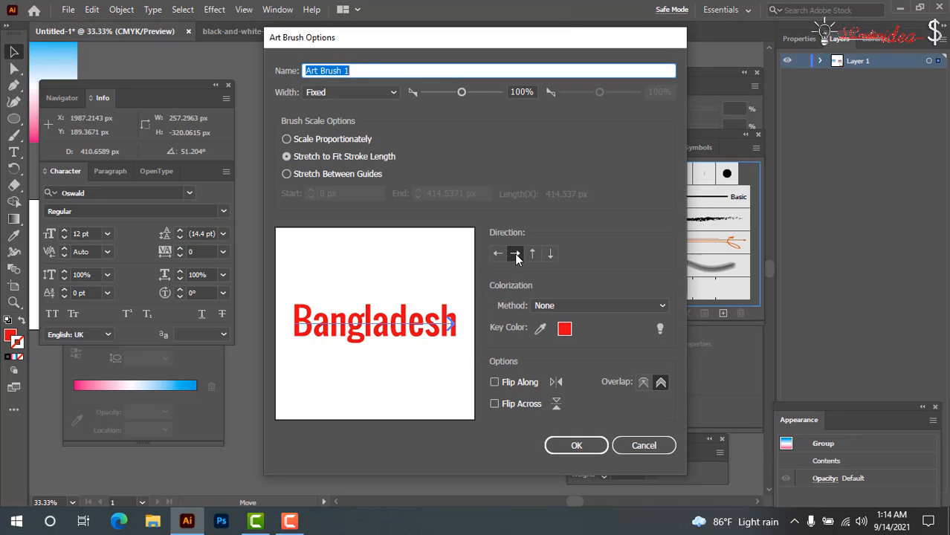
left_click(574, 444)
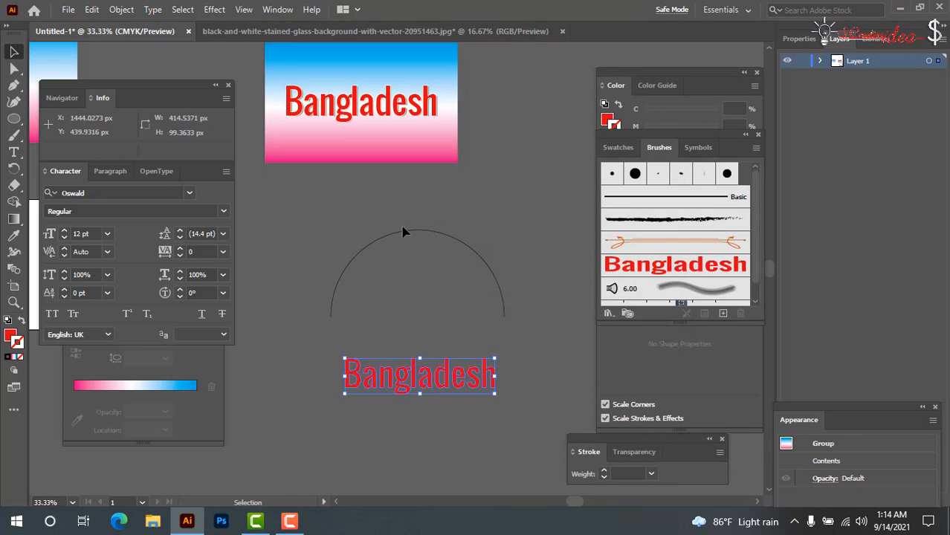
- Apply the "Bangladesh" art brush to the semicircular arc, deselect it and inspect the curved lettering up close
left_click(408, 237)
left_click(675, 264)
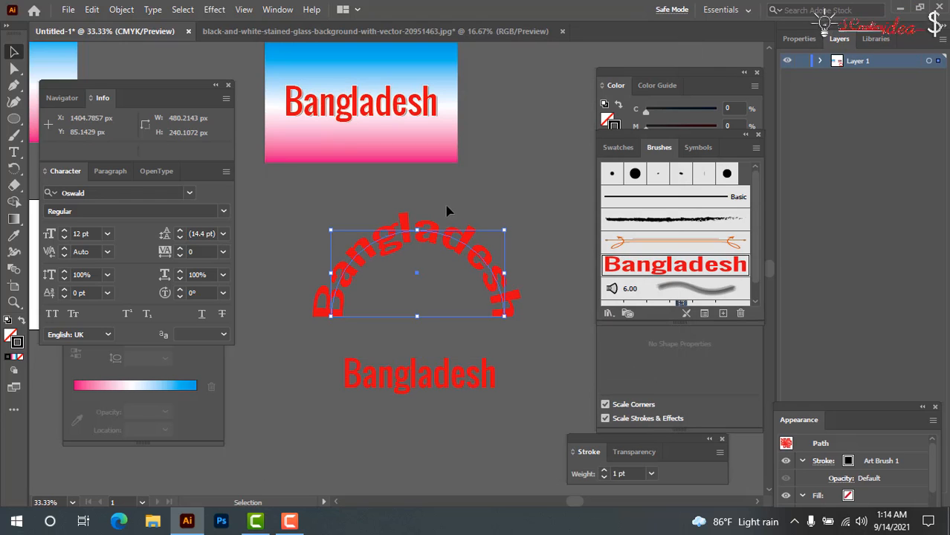
left_click(502, 198)
key("Tab")
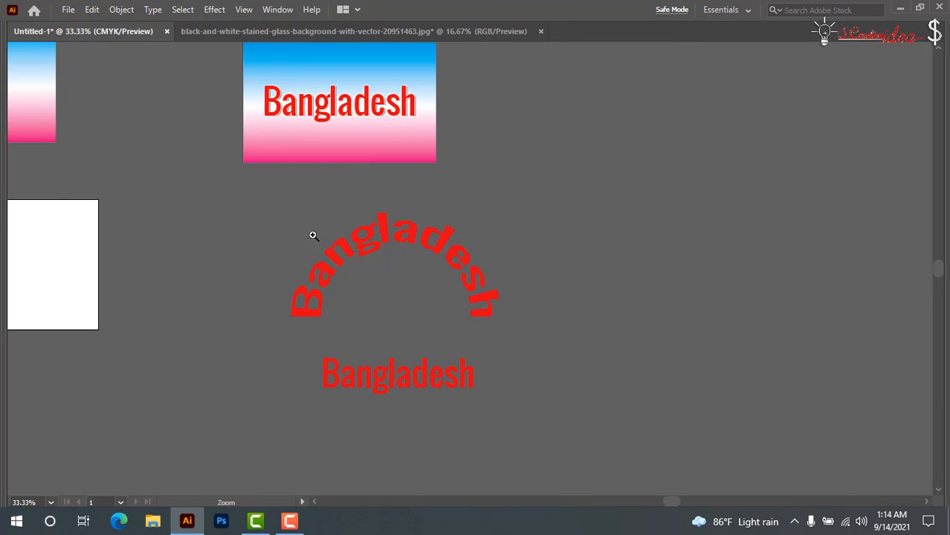
left_click_drag(424, 306, 585, 377)
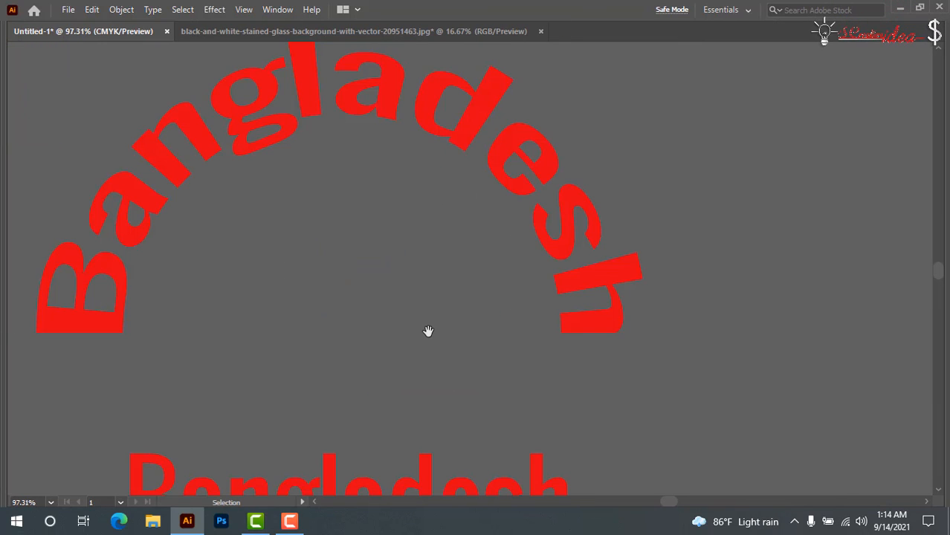
key("ctrl+minus")
key("ctrl+minus")
key("ctrl+minus")
key("Tab")
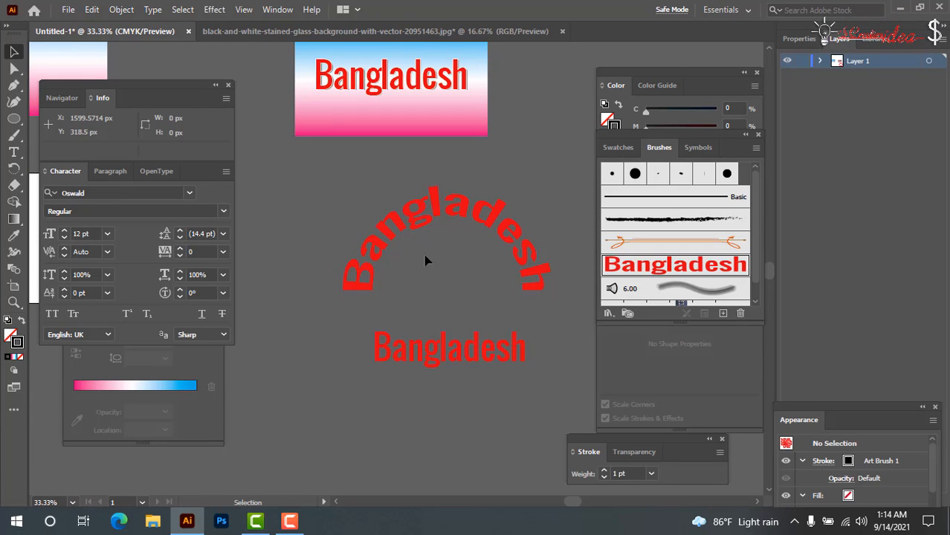
- Start a Warp effect on the "Bangladesh" text over the gradient rectangle and preview the Arc, Arch and Flag styles
left_click(420, 218)
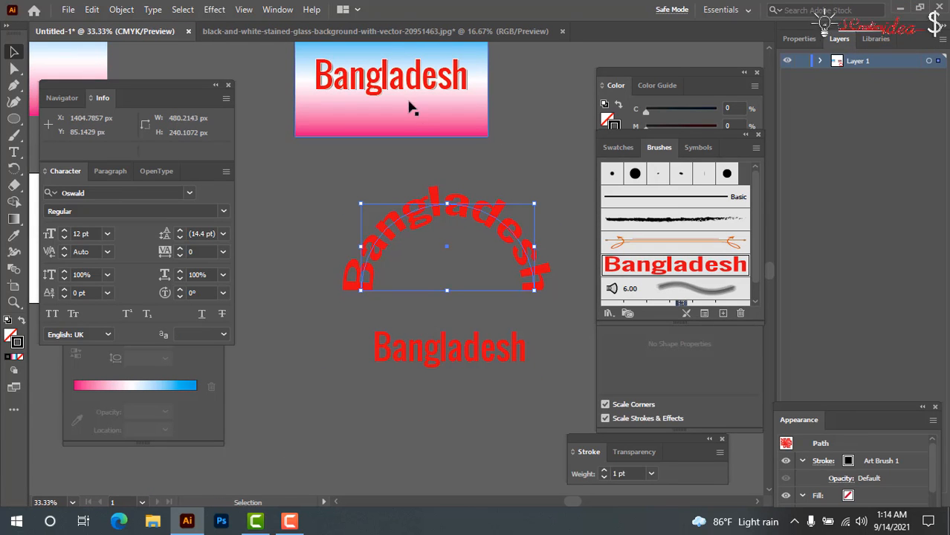
key("ctrl+z")
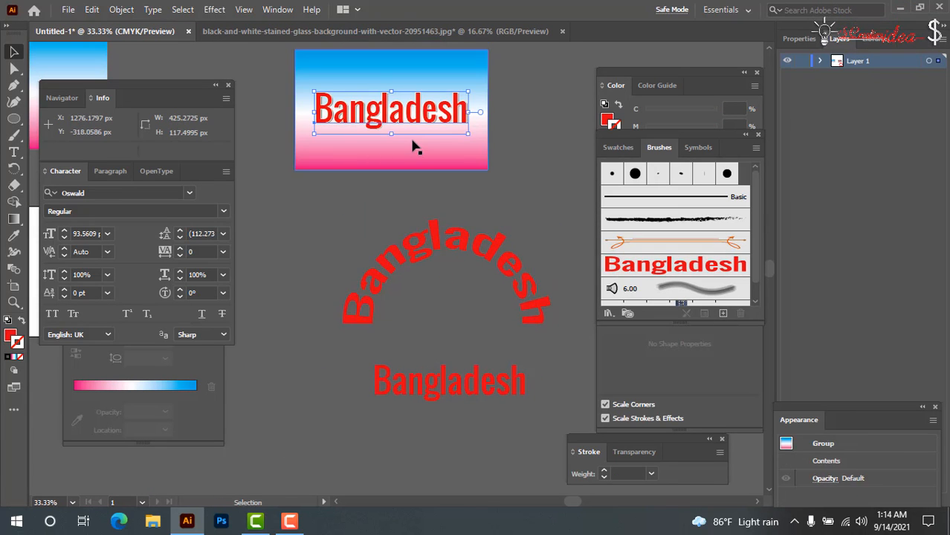
left_click(214, 10)
mouse_move(304, 191)
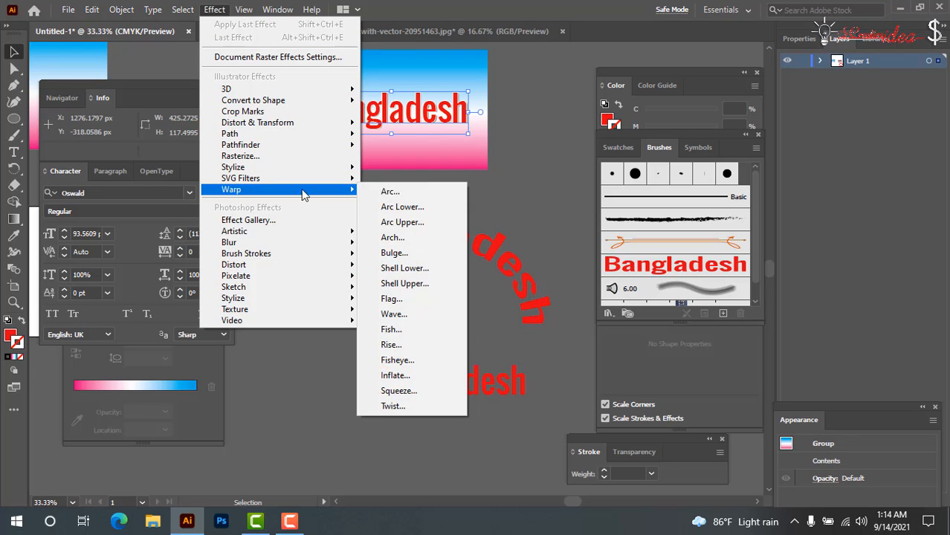
left_click(414, 191)
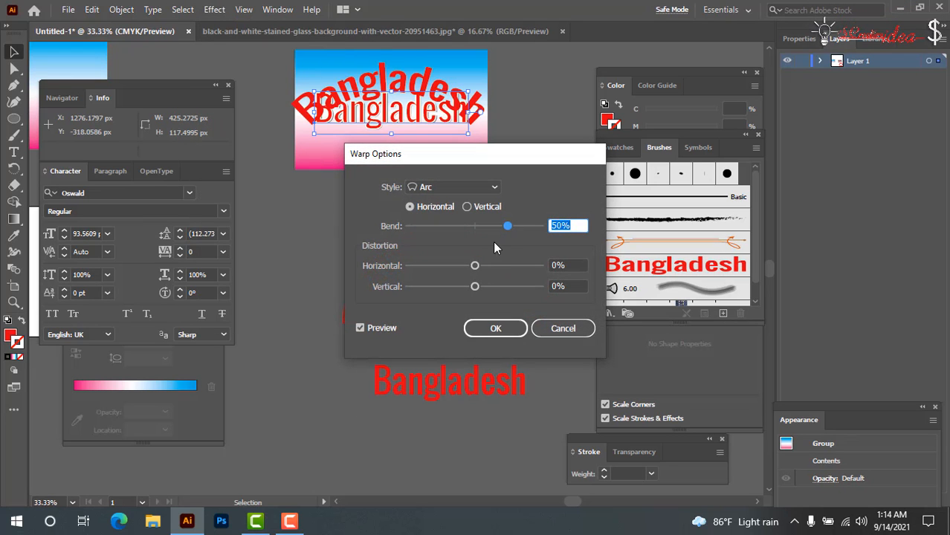
left_click(490, 187)
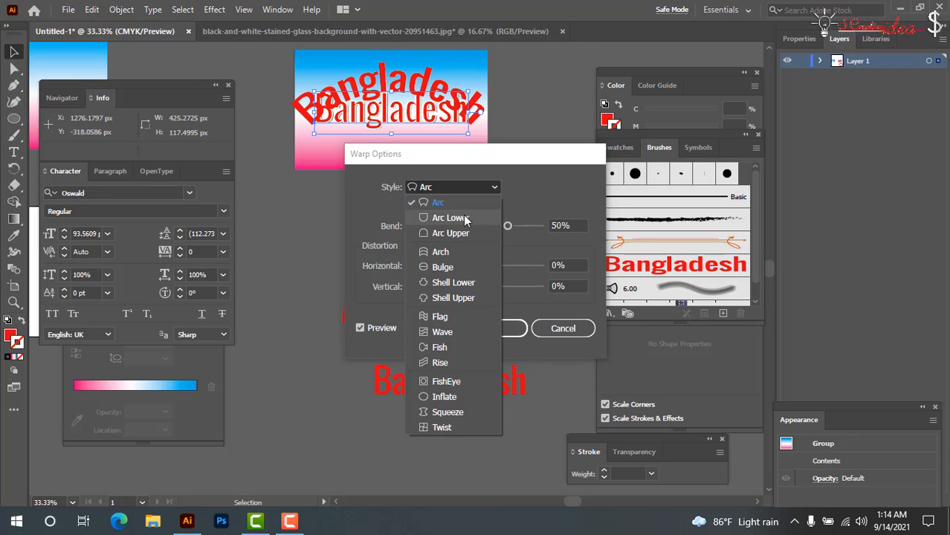
left_click(418, 250)
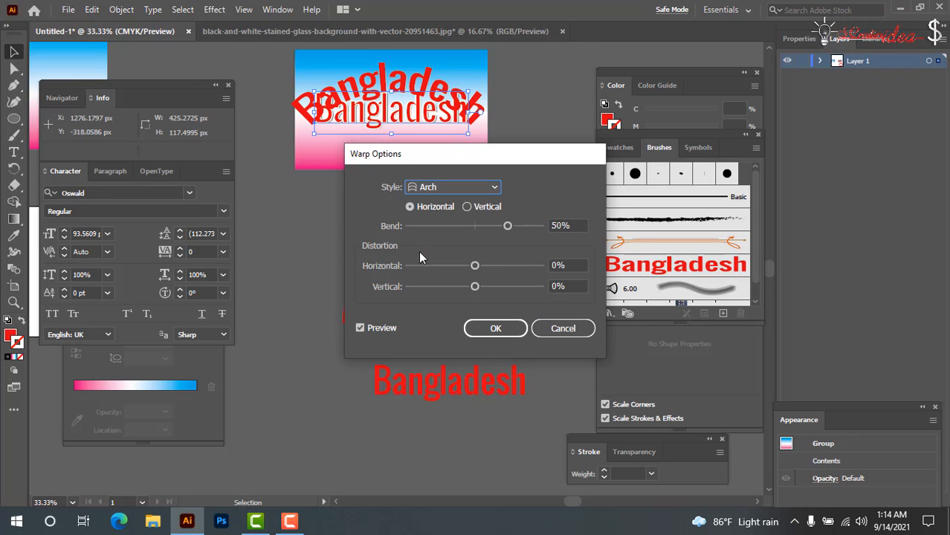
left_click(458, 189)
left_click(445, 316)
left_click(361, 328)
left_click(361, 328)
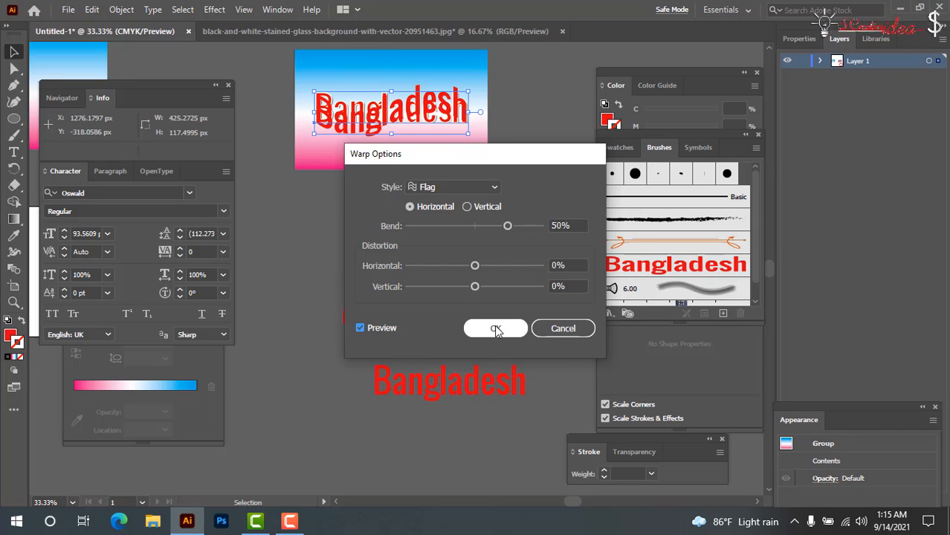
- Set the warp style to Inflate with 50% bend and apply the effect to the text
left_click(494, 187)
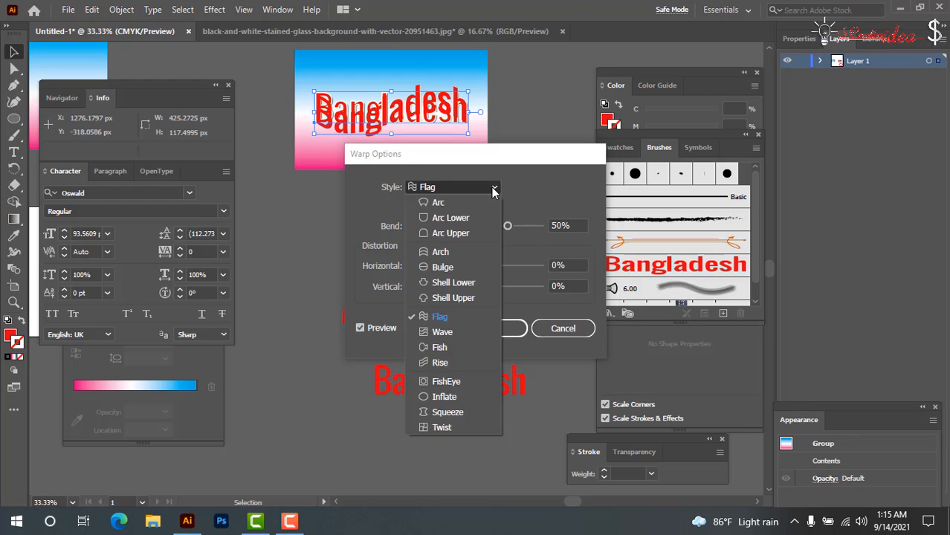
left_click(437, 394)
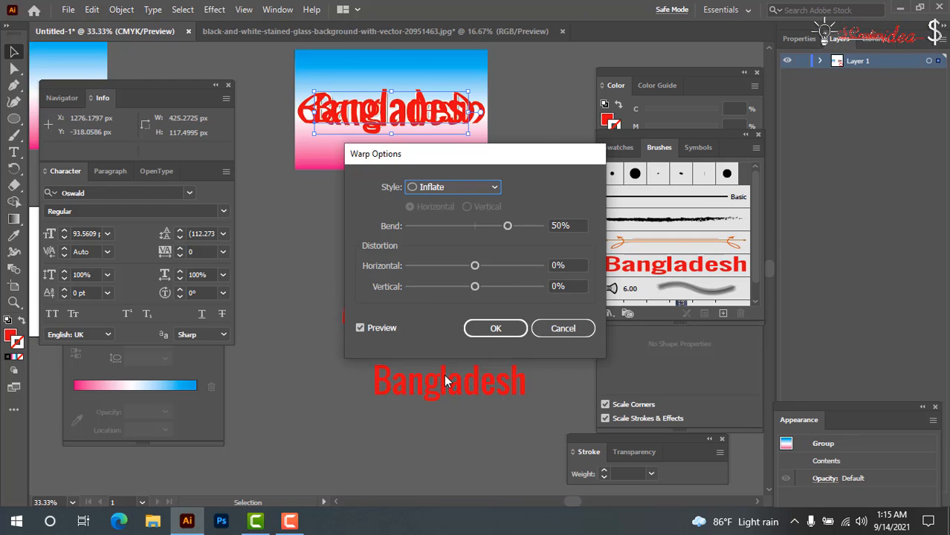
left_click(492, 329)
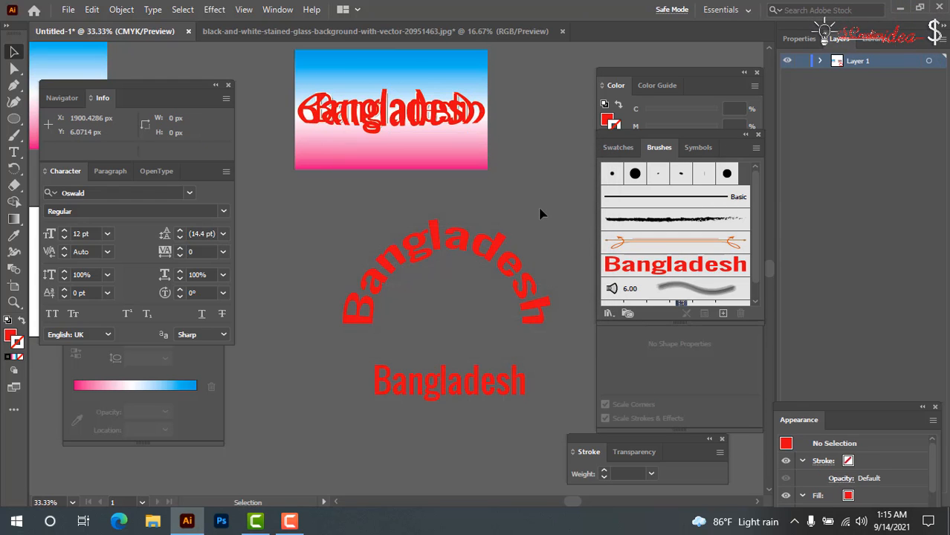
- Move the inflated "Bangladesh" text off the gradient rectangle to the open area below it
scroll(474, 206, "up", 2)
left_click_drag(455, 202, 597, 236)
key("Tab")
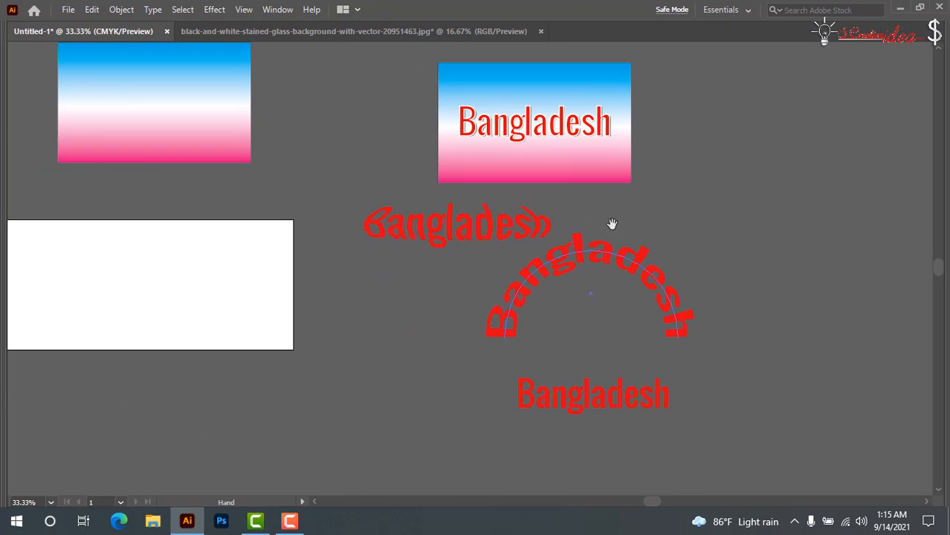
double_click(437, 238)
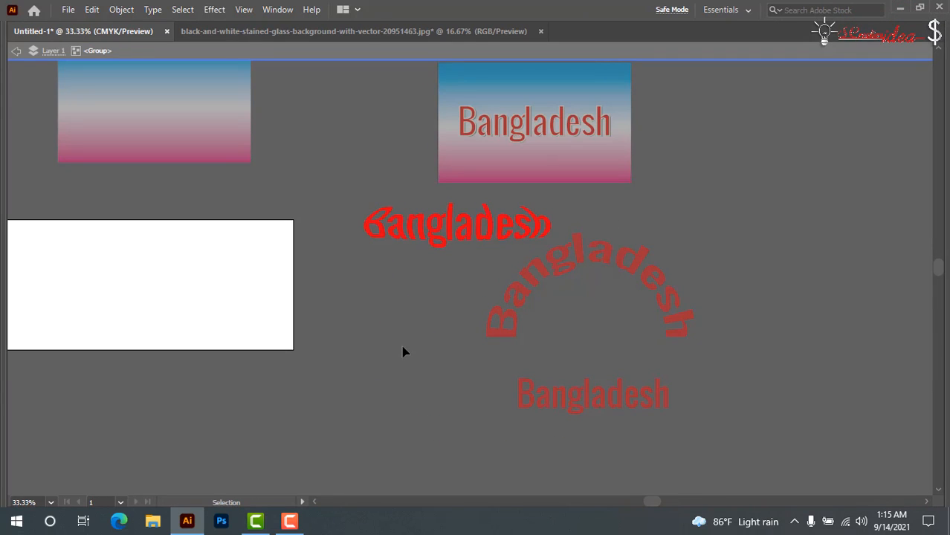
key("Tab")
left_click(479, 236)
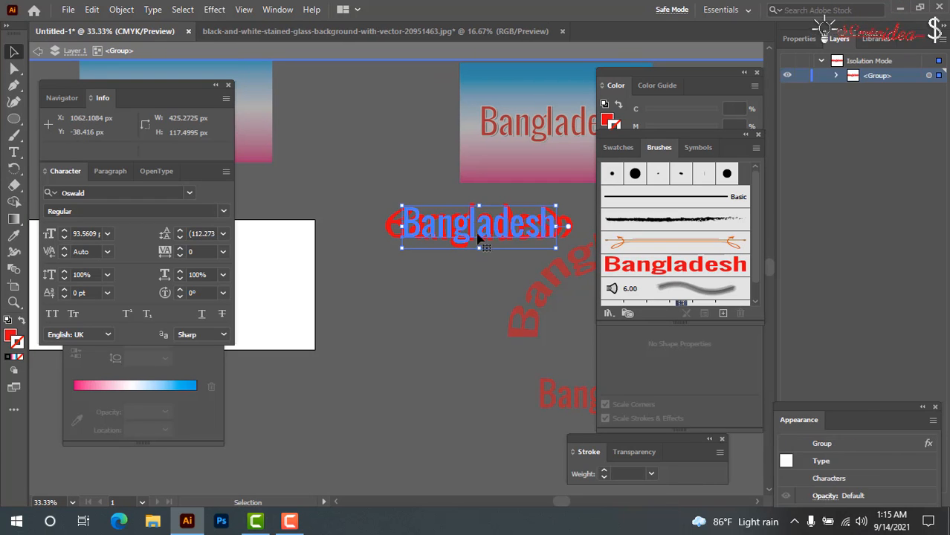
double_click(438, 311)
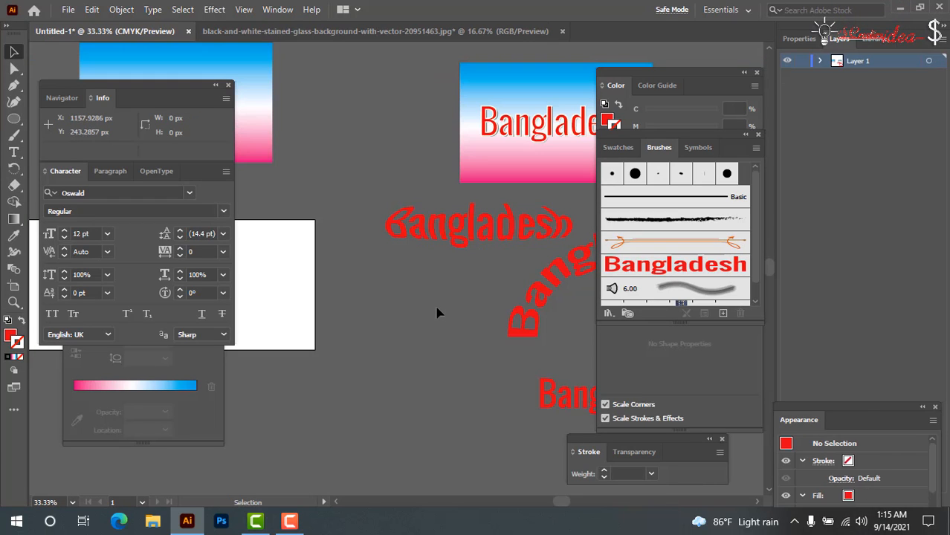
- Change the fill of the inflated "Bangladesh" text to black and deselect it
left_click(637, 122)
left_click(608, 119)
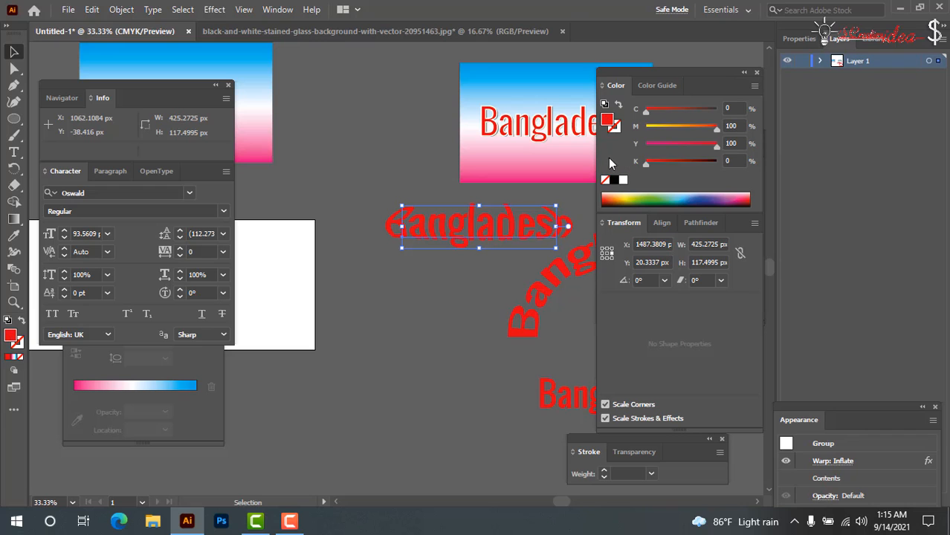
left_click(615, 184)
left_click(452, 337)
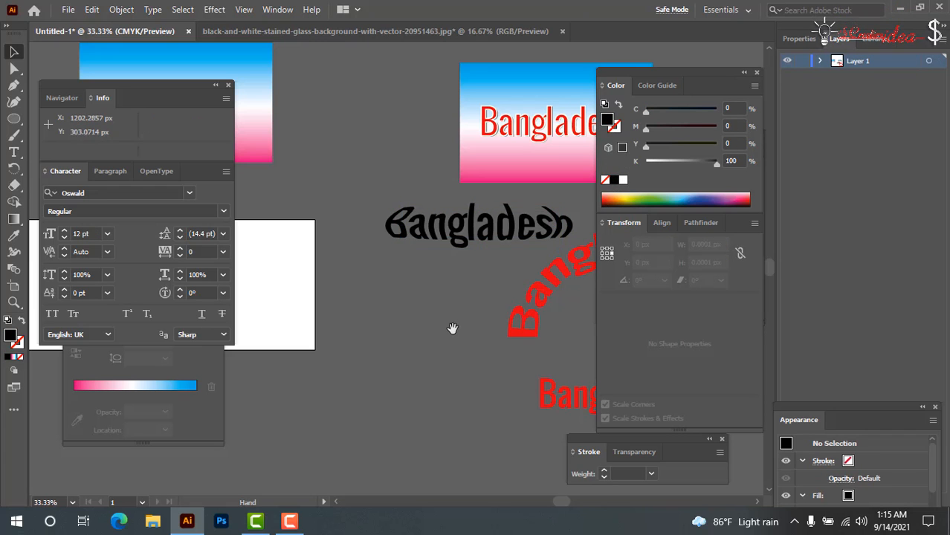
- Expand the appearance of the brushed "Bangladesh" arc so its letters become editable shapes
left_click_drag(452, 328, 297, 327)
left_click(469, 256)
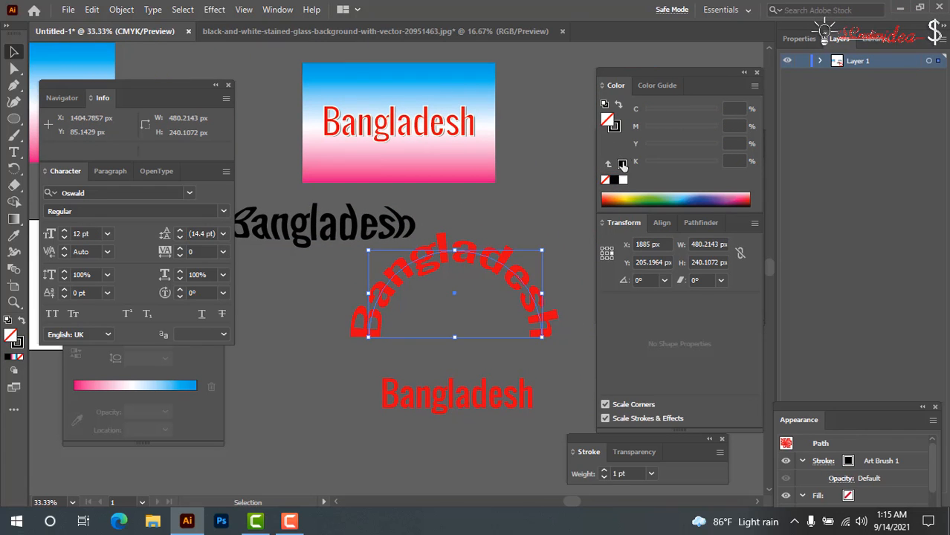
left_click(616, 130)
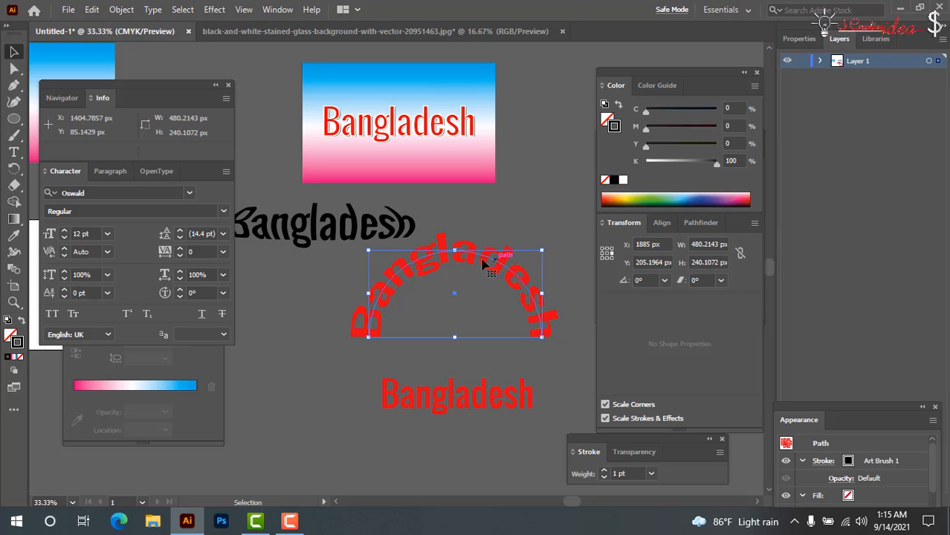
left_click(121, 9)
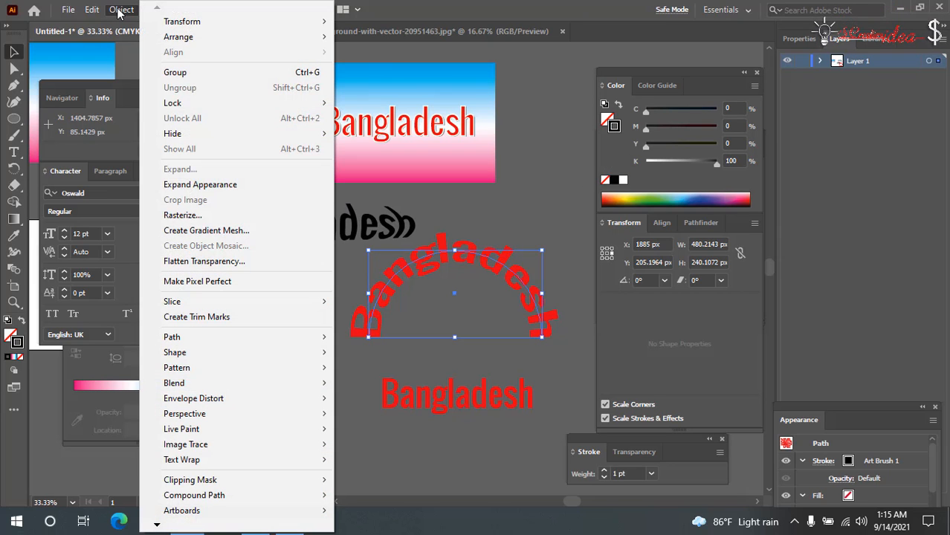
left_click(202, 182)
left_click(498, 231)
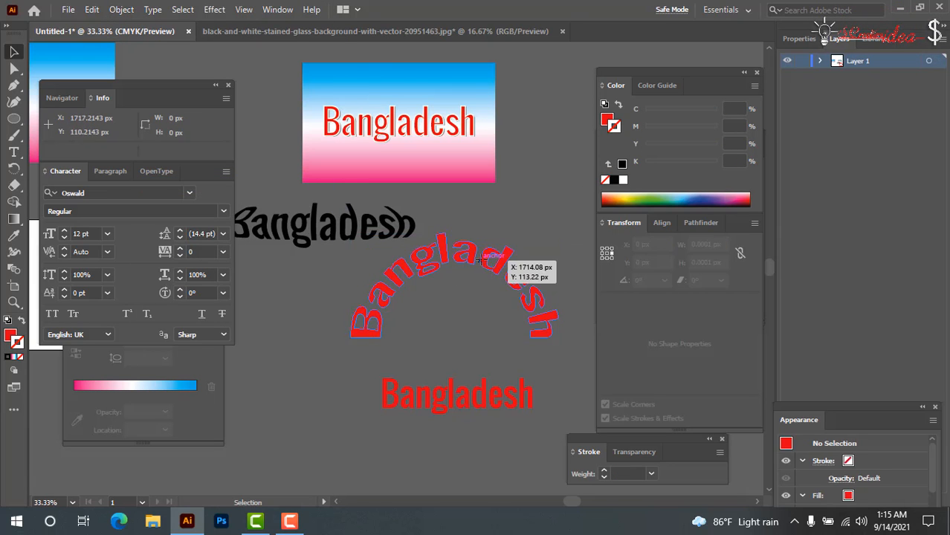
left_click(480, 260)
left_click(520, 196)
- Remove the stroke from the expanded arched "Bangladesh" text and give it a yellow fill from the color spectrum
left_click(490, 255)
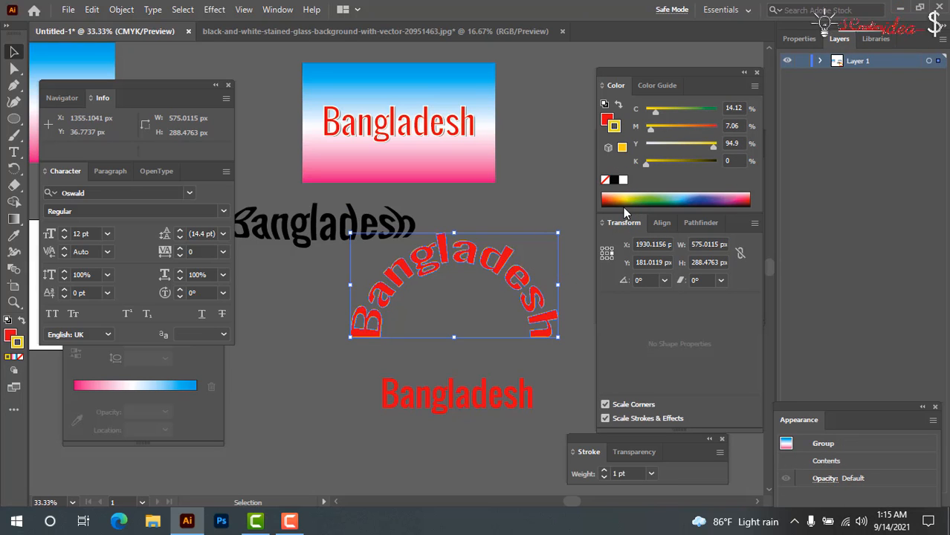
left_click(605, 180)
left_click(607, 121)
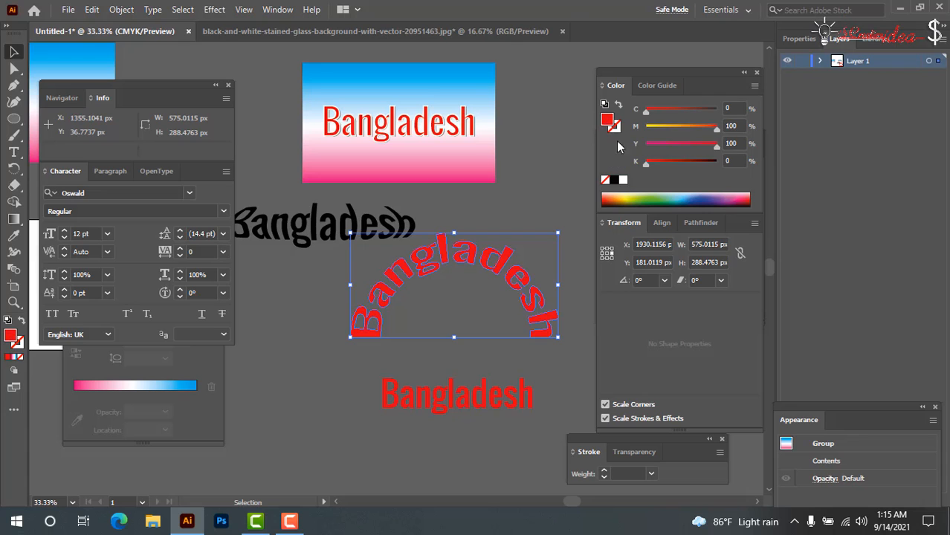
left_click(638, 195)
left_click(540, 184)
- Review all the artwork in the document with the panels hidden
key("Tab")
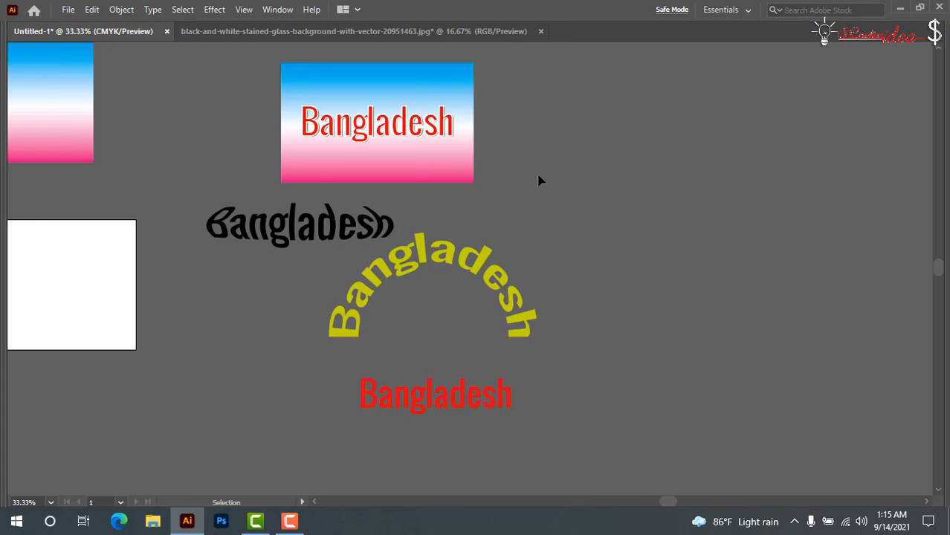
key("ctrl+minus")
key("ctrl+minus")
key("ctrl+minus")
key("ctrl+minus")
key("ctrl+minus")
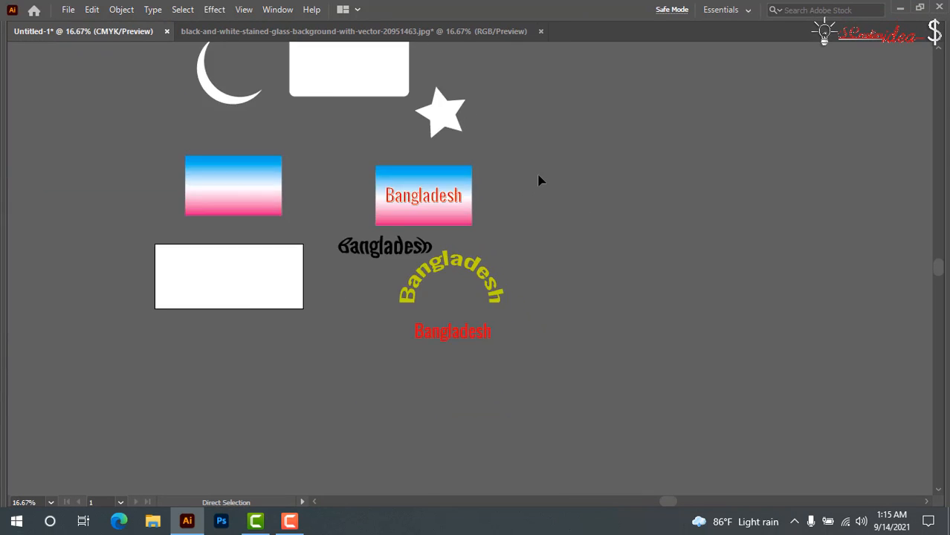
key("ctrl+space")
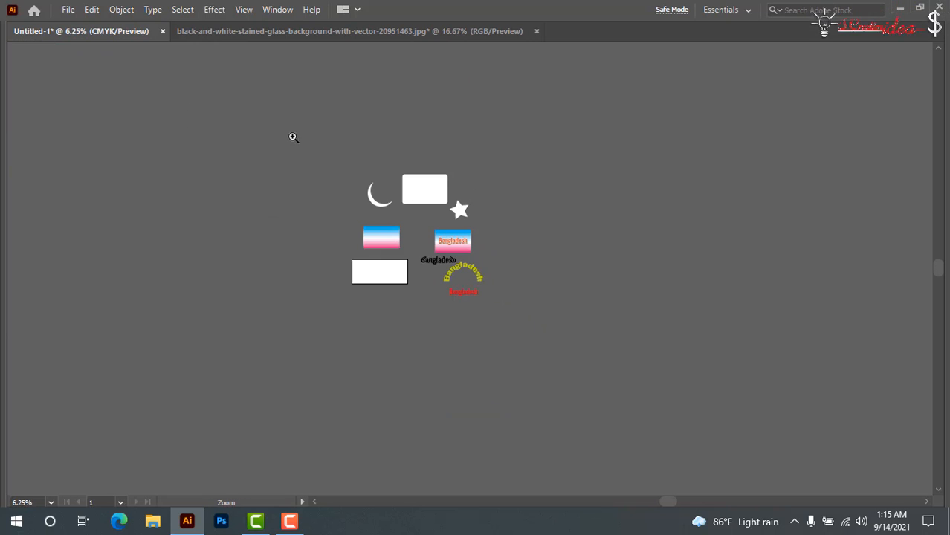
- Draw a yellow rectangle about 627 px wide and 415 px high in the empty area beside the gradient "Bangladesh" banner
left_click_drag(290, 137, 295, 310)
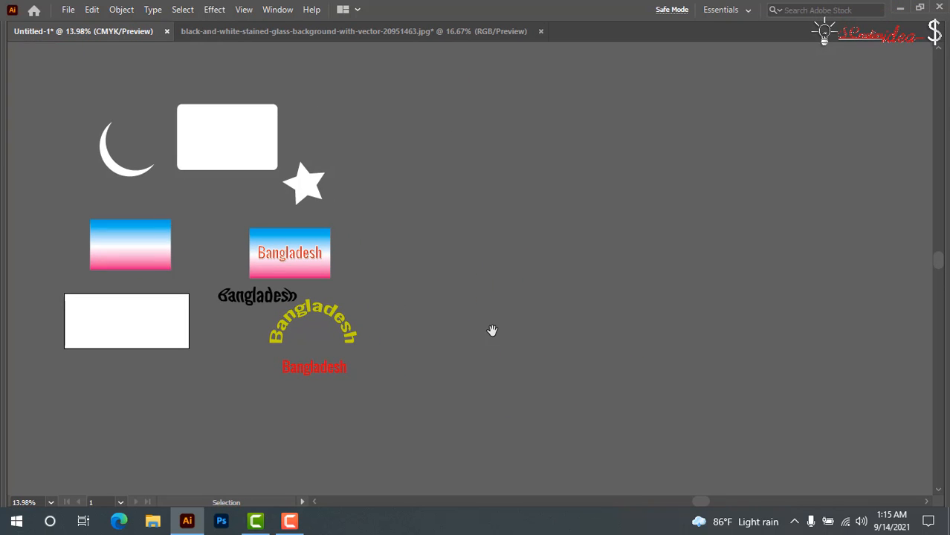
key("Tab")
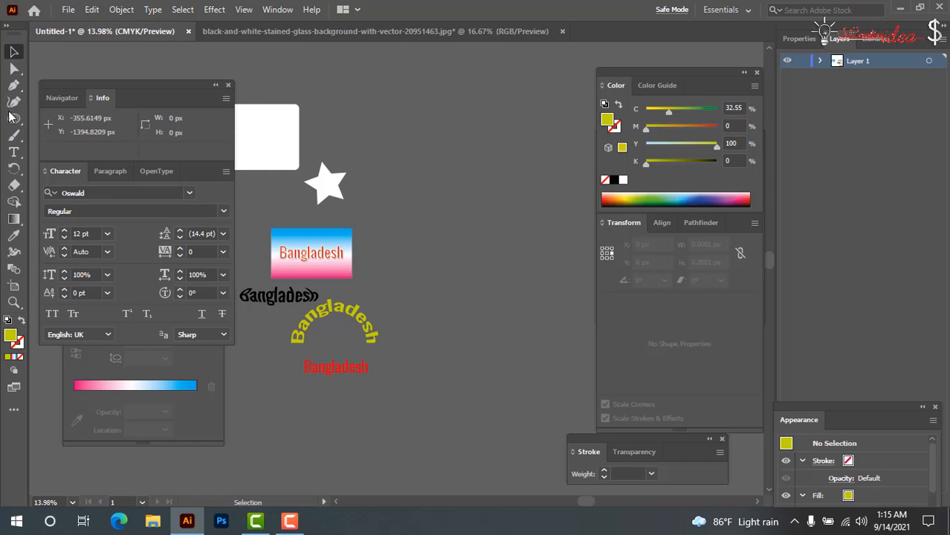
key("Tab")
key("ctrl+space")
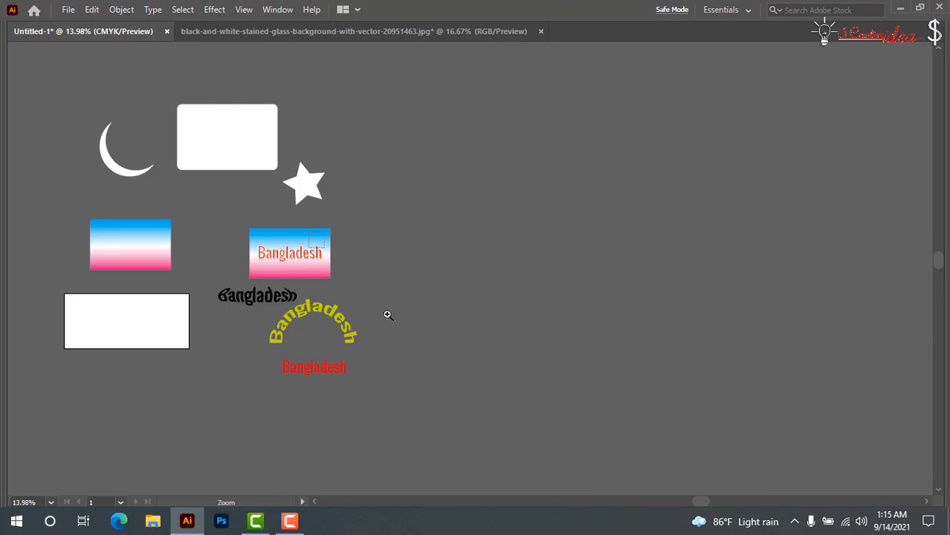
left_click_drag(305, 241, 375, 301)
key("Tab")
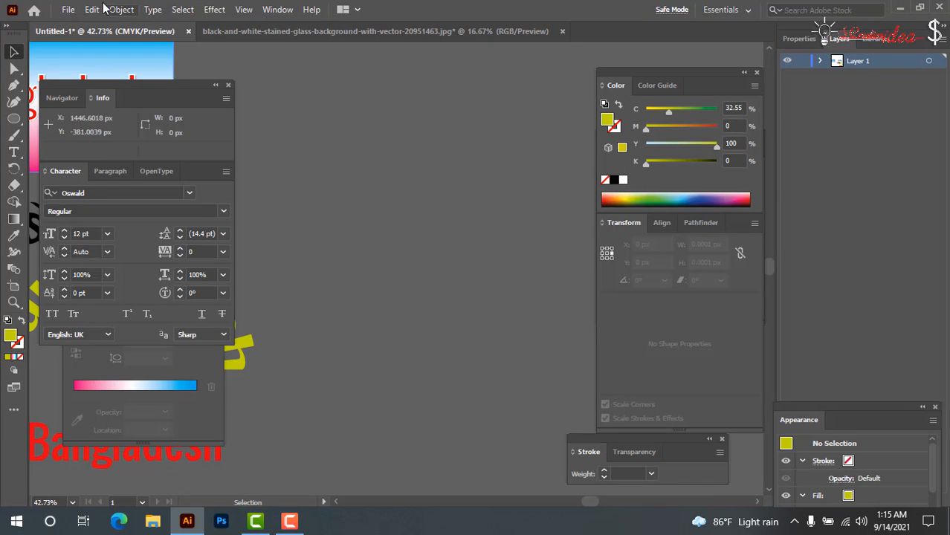
left_click(13, 118)
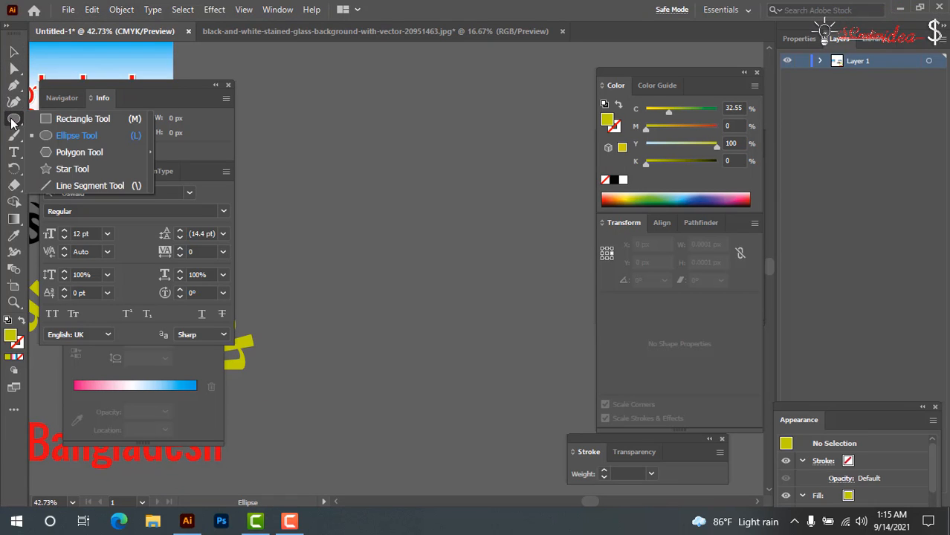
left_click(51, 118)
key("Tab")
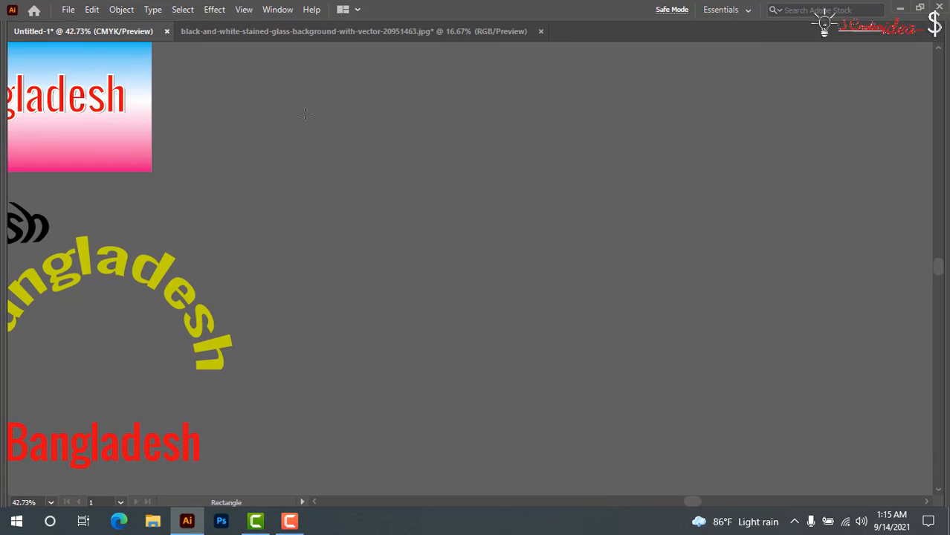
left_click_drag(305, 113, 595, 300)
key("Tab")
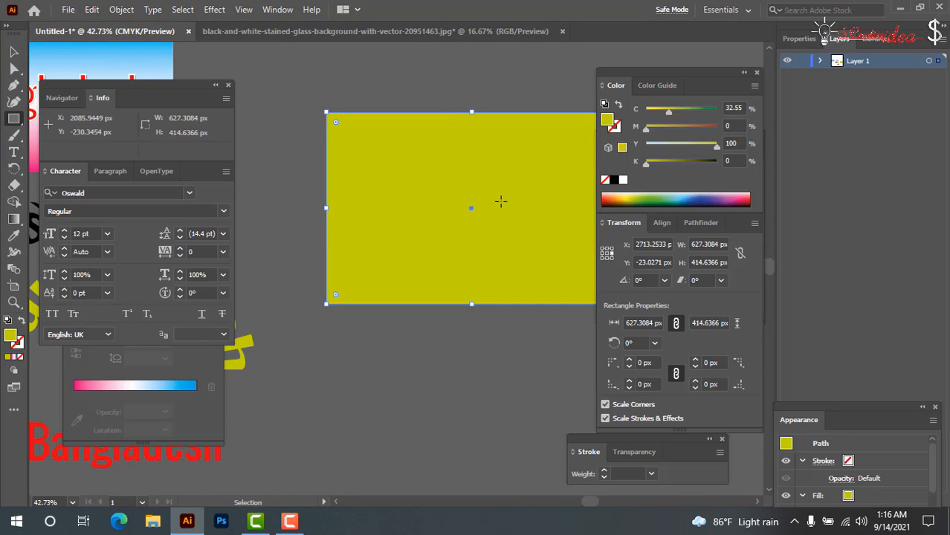
- Show the rulers and switch the document's measurement units to inches
key("ctrl+r")
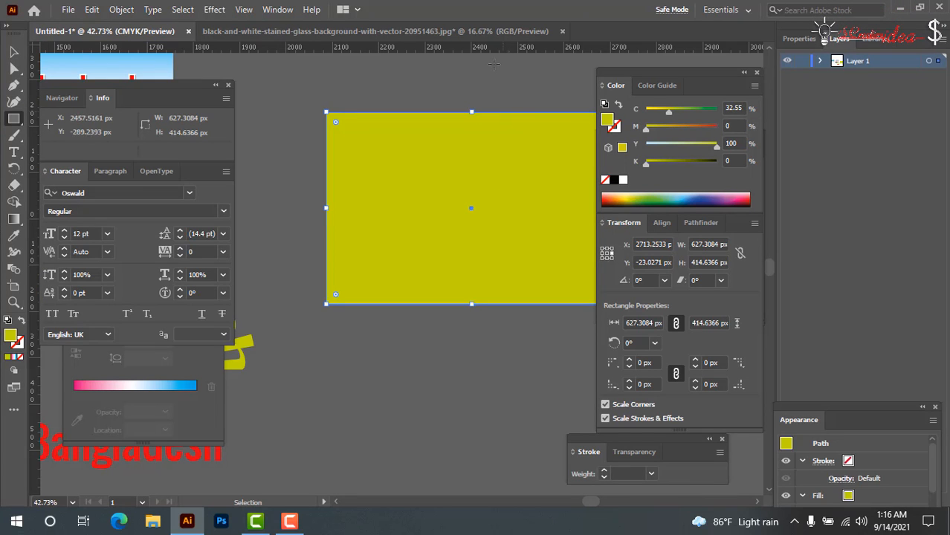
right_click(504, 52)
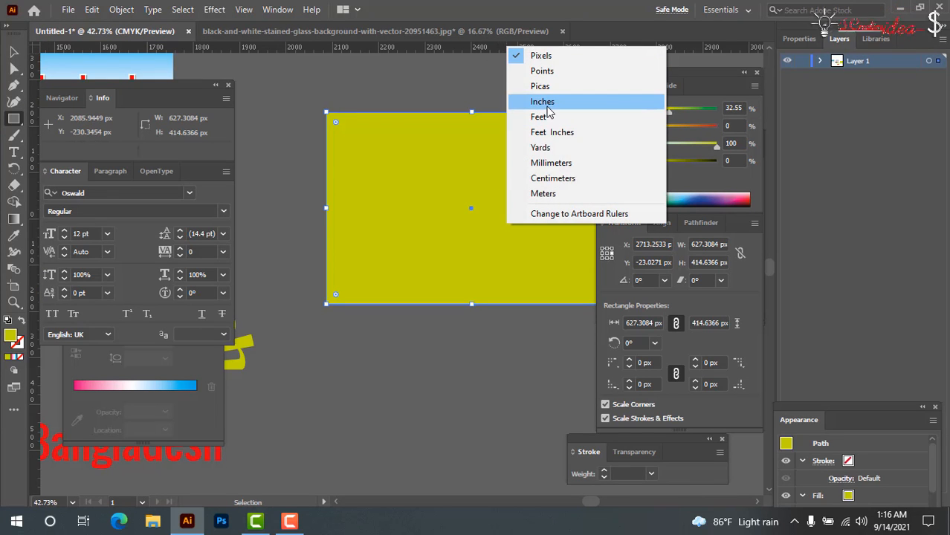
left_click(531, 98)
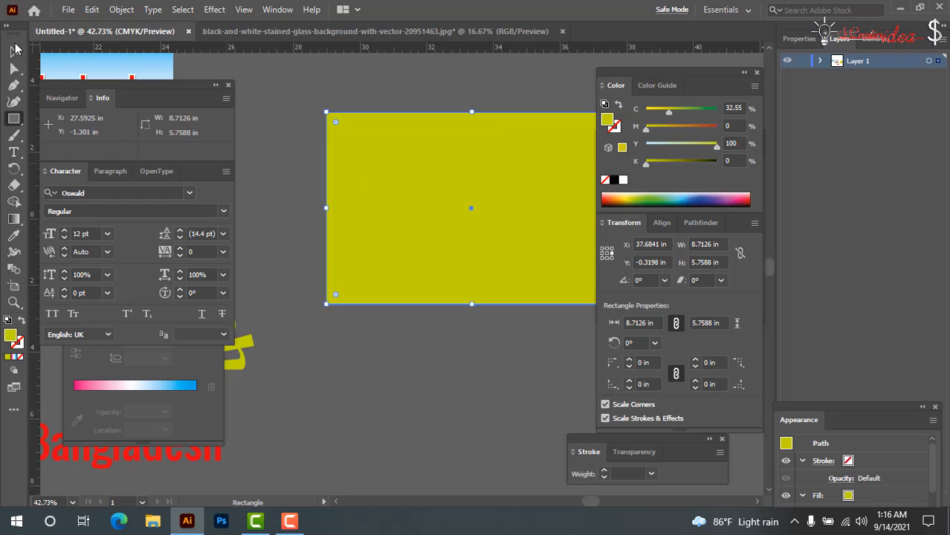
left_click(510, 309)
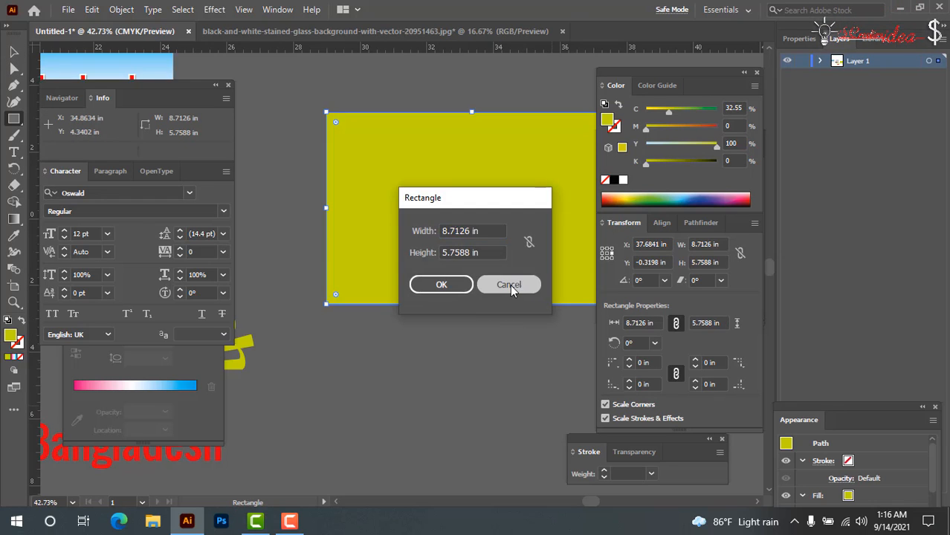
left_click(510, 285)
- Resize the yellow rectangle to 8 in wide and 4 in high
key("Tab")
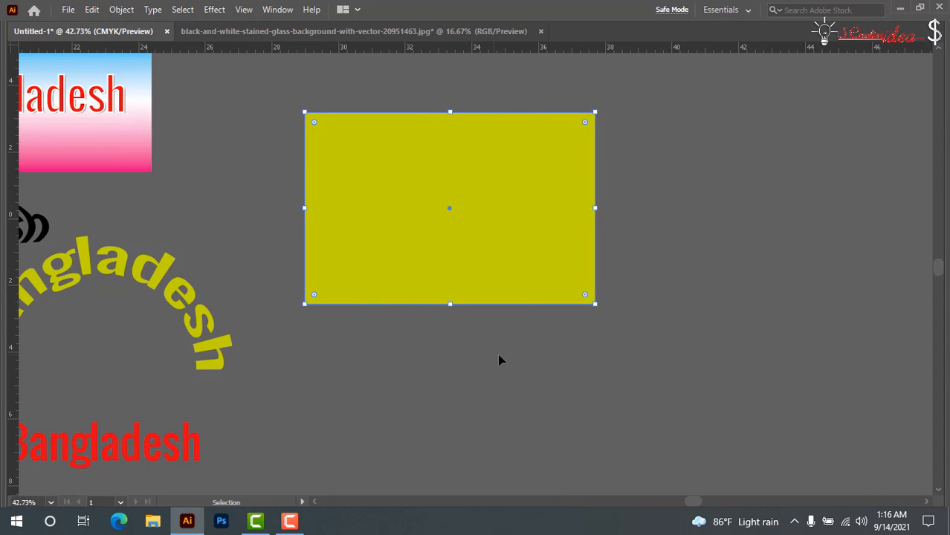
left_click(501, 361)
scroll(446, 320, "right", 4)
left_click(422, 271)
key("Tab")
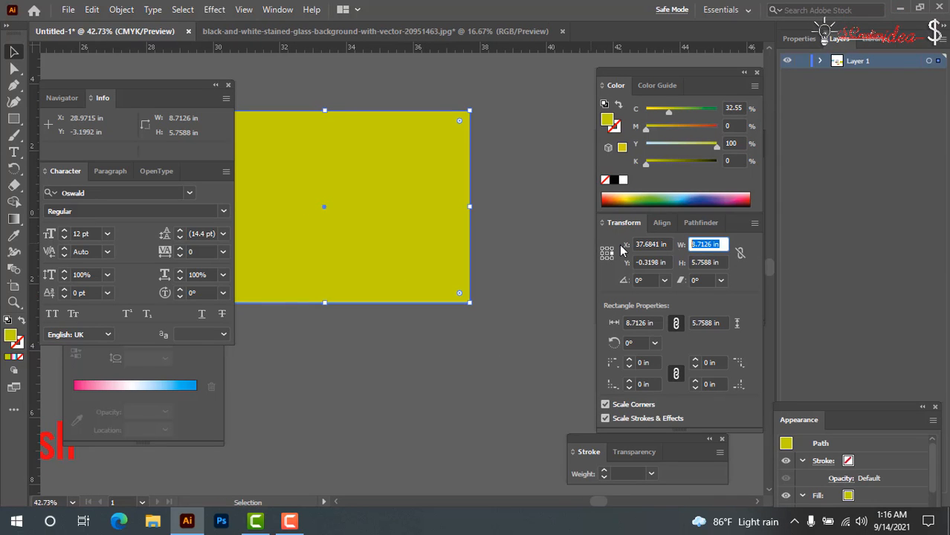
type("8")
key("Tab")
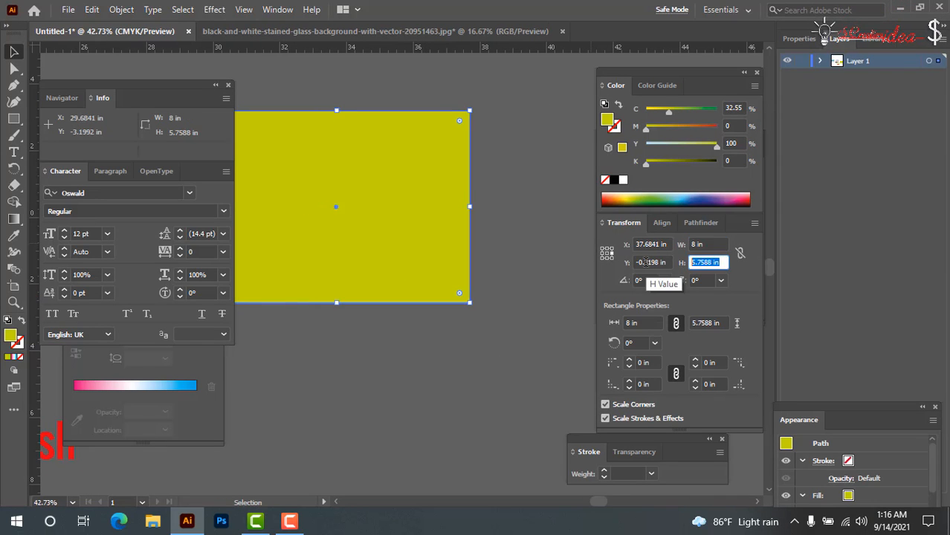
type("4")
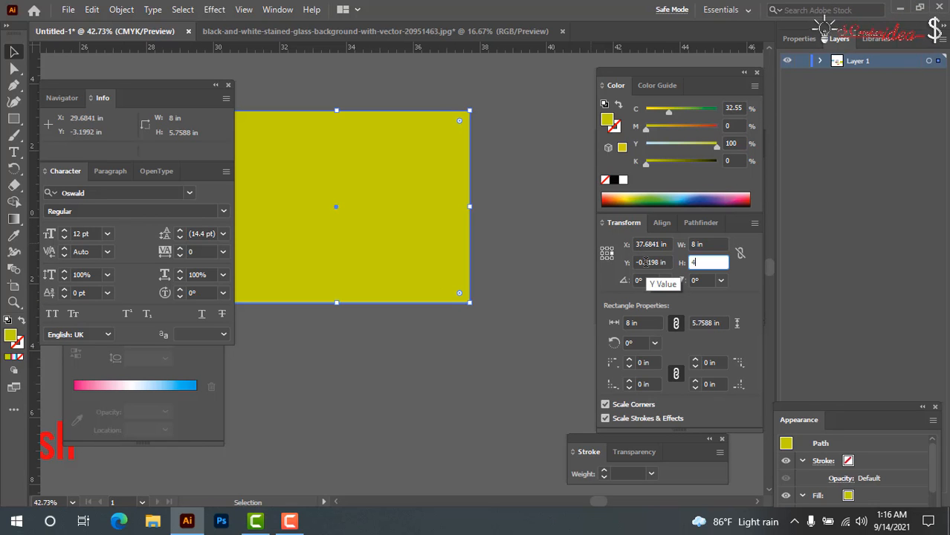
left_click(491, 355)
key("Tab")
left_click(395, 228)
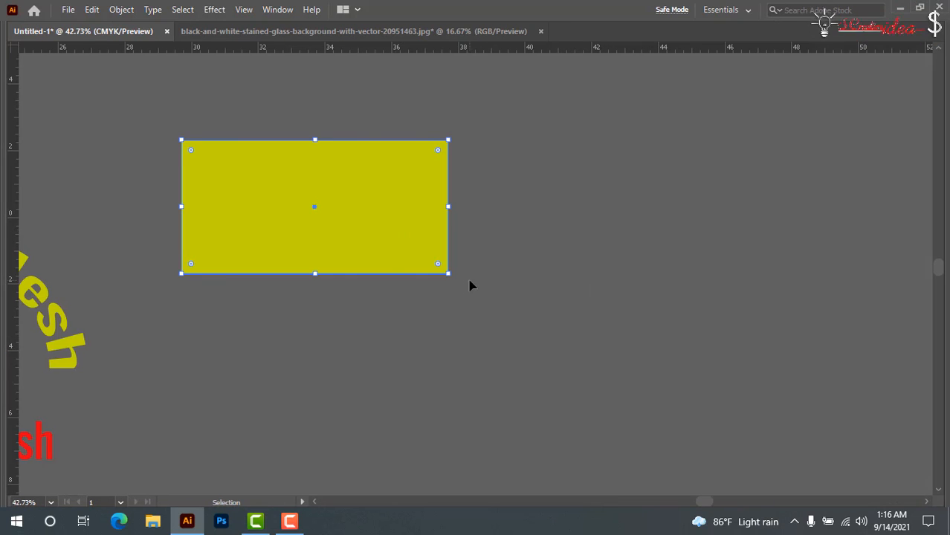
- Look through the file formats available for exporting the document and leave the export without saving a file
key("Tab")
key("Tab")
left_click(68, 9)
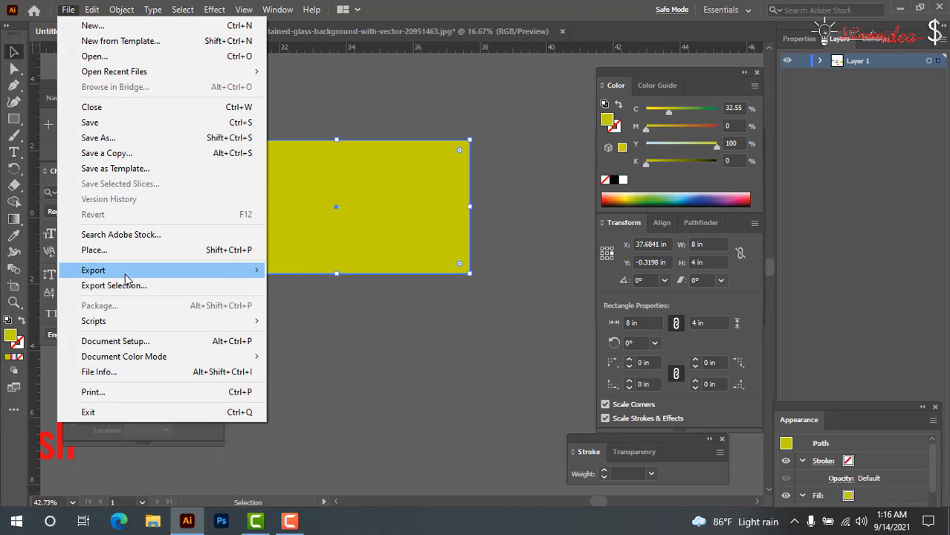
mouse_move(211, 276)
left_click(348, 286)
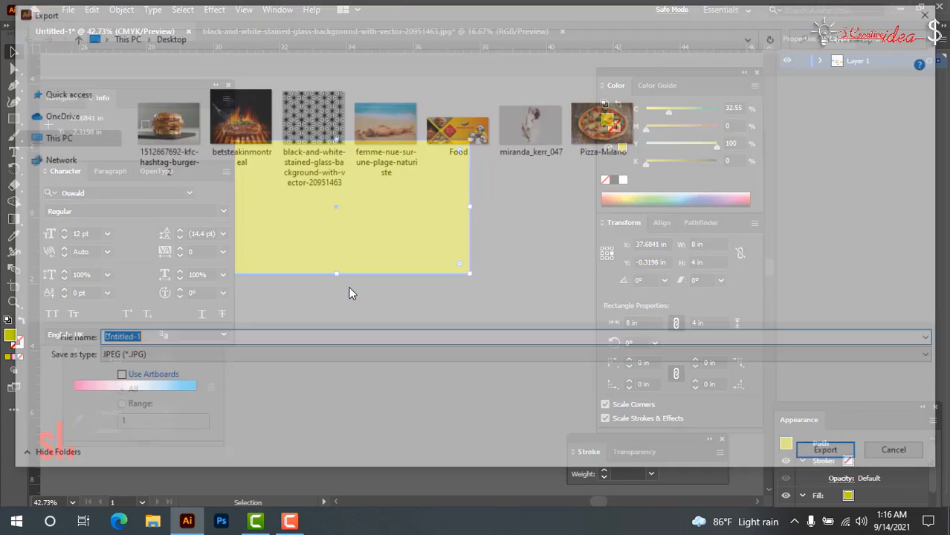
left_click(168, 360)
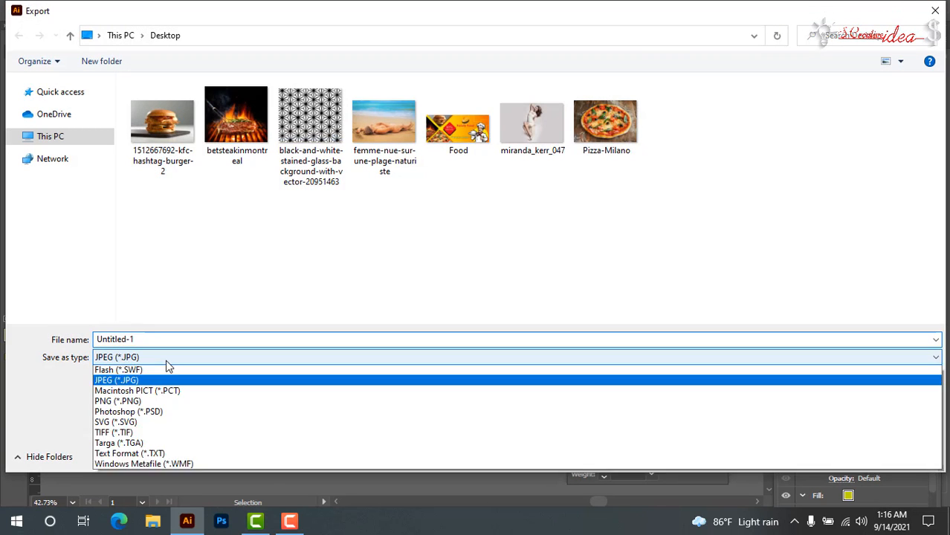
left_click(773, 271)
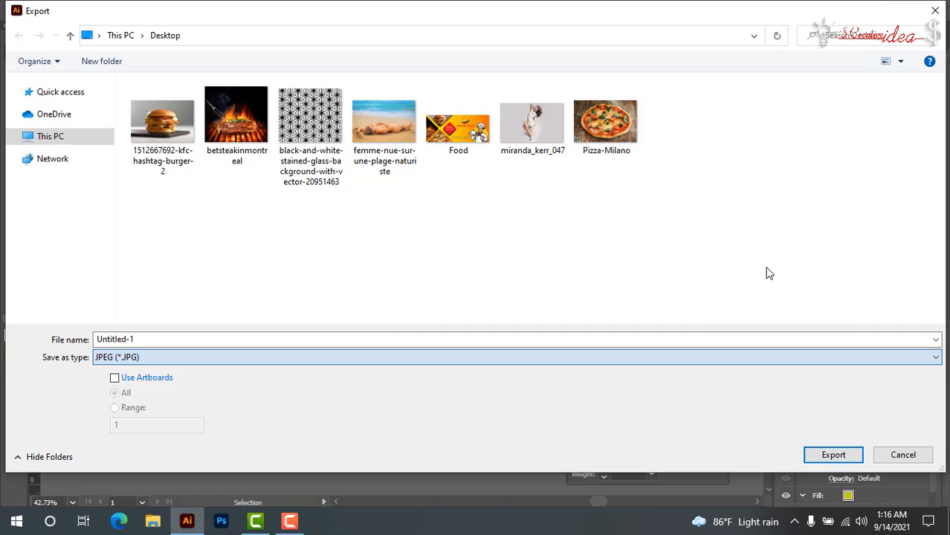
left_click(903, 455)
key("Tab")
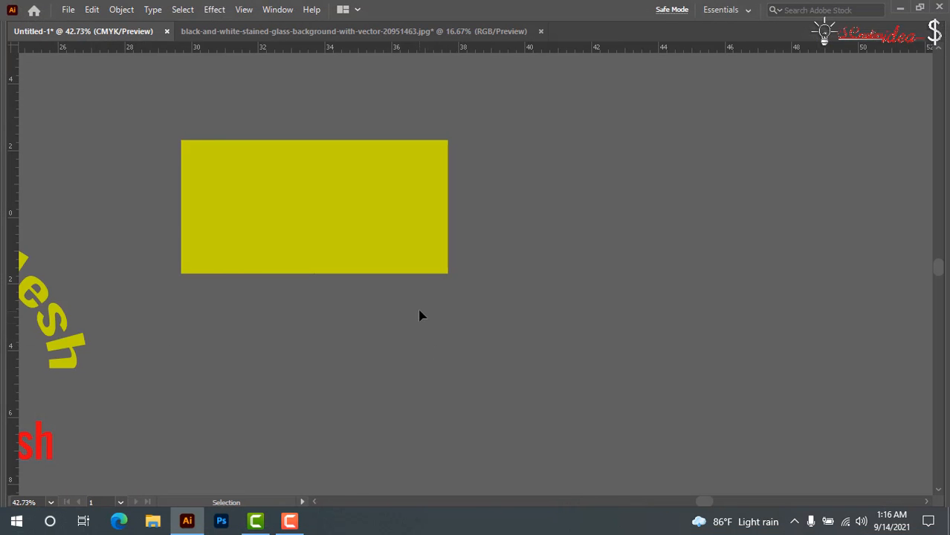
key("ctrl+equal")
key("ctrl+equal")
key("ctrl+equal")
key("ctrl+equal")
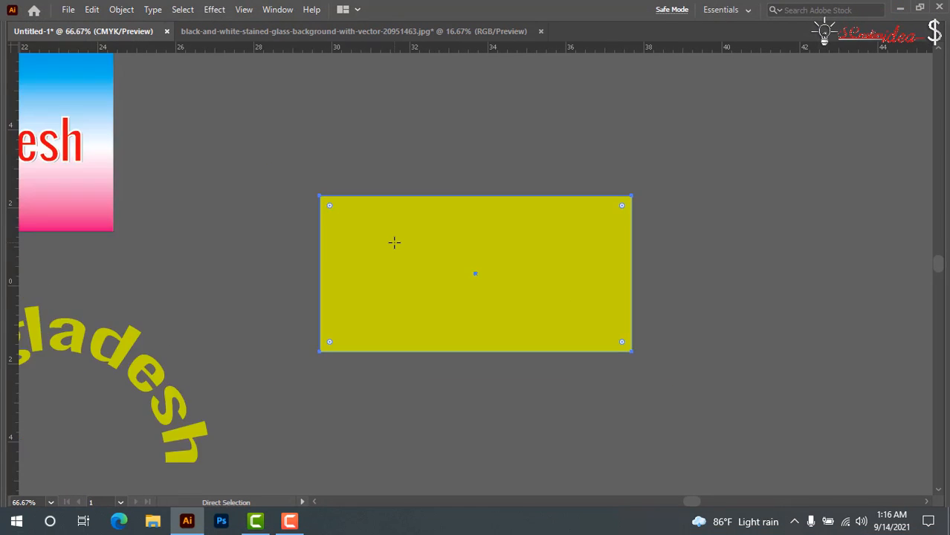
key("ctrl+minus")
key("ctrl+minus")
key("ctrl+minus")
key("ctrl+minus")
key("ctrl+minus")
key("ctrl+minus")
key("ctrl+minus")
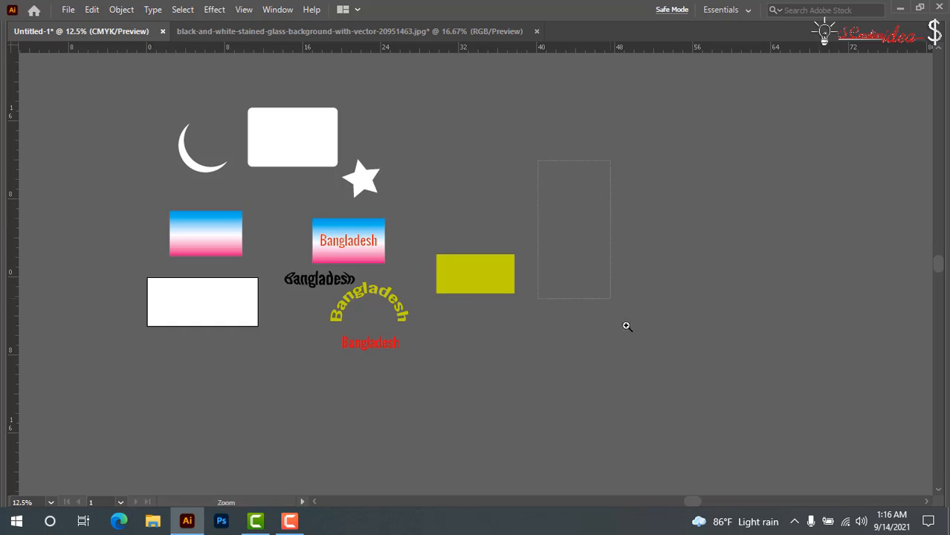
- Draw a yellow square about 8.07 in on each side in the empty area above the yellow rectangle
left_click_drag(626, 327, 653, 361)
left_click_drag(547, 278, 536, 384)
key("Tab")
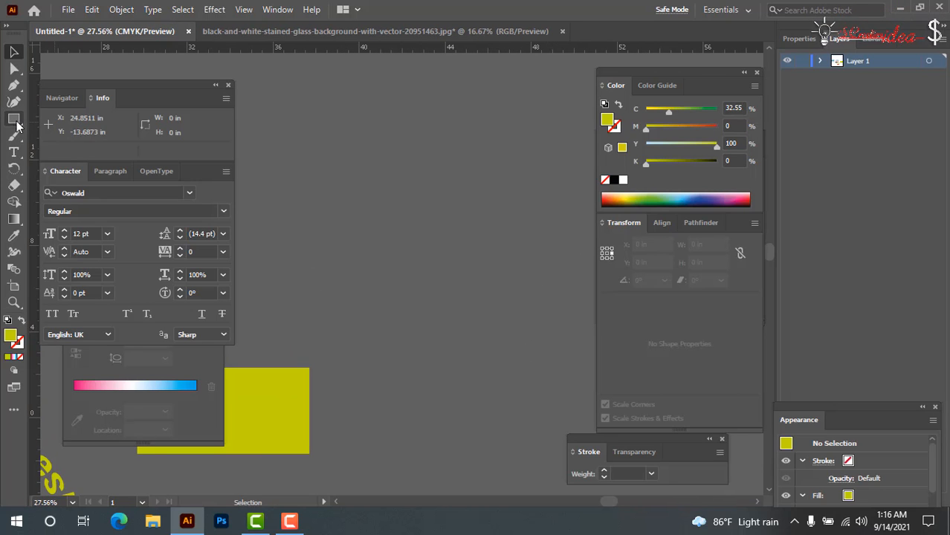
left_click(15, 118)
key("Tab")
left_click_drag(263, 110, 438, 279)
key("Tab")
- Reshape the square into a triangle by moving its two upper corner points together near the middle of the top edge
key("a")
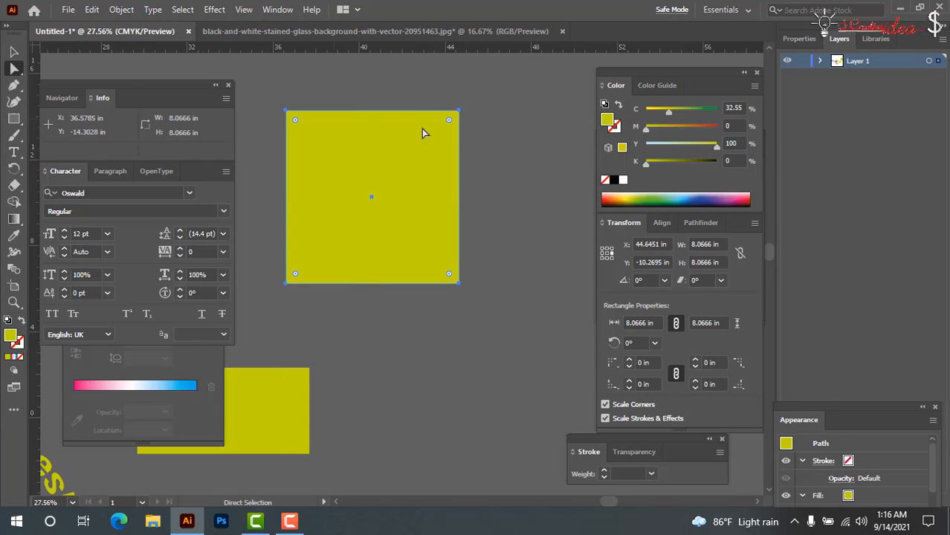
left_click_drag(491, 104, 457, 115)
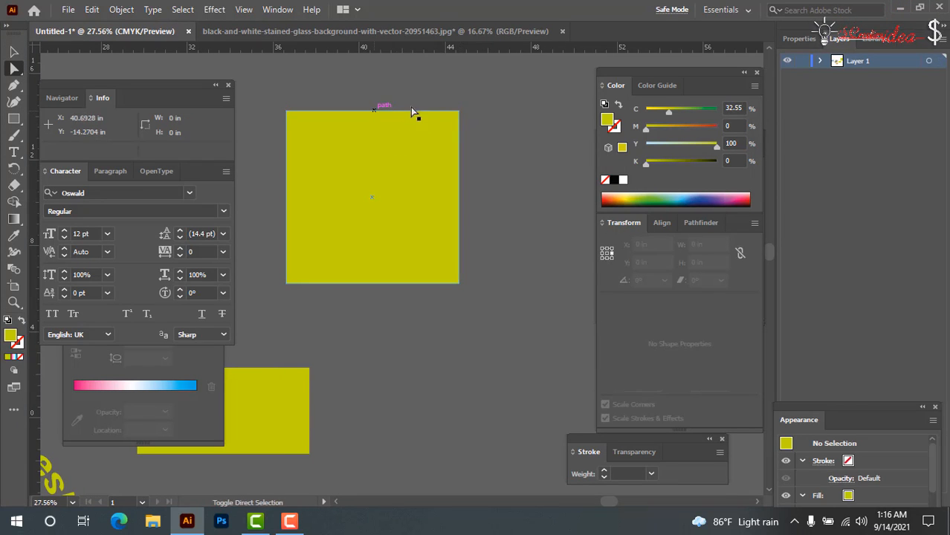
left_click(459, 112)
left_click_drag(459, 115, 380, 112)
left_click(273, 100)
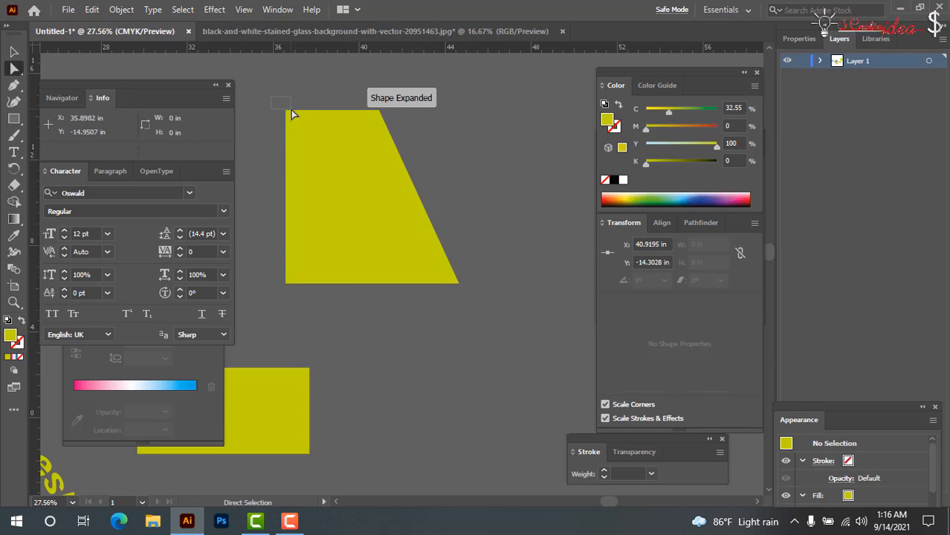
left_click(285, 113)
left_click_drag(285, 113, 380, 112)
- Try moving the triangle's top and lower-right points downward together, undo the move and deselect the triangle
left_click(361, 103)
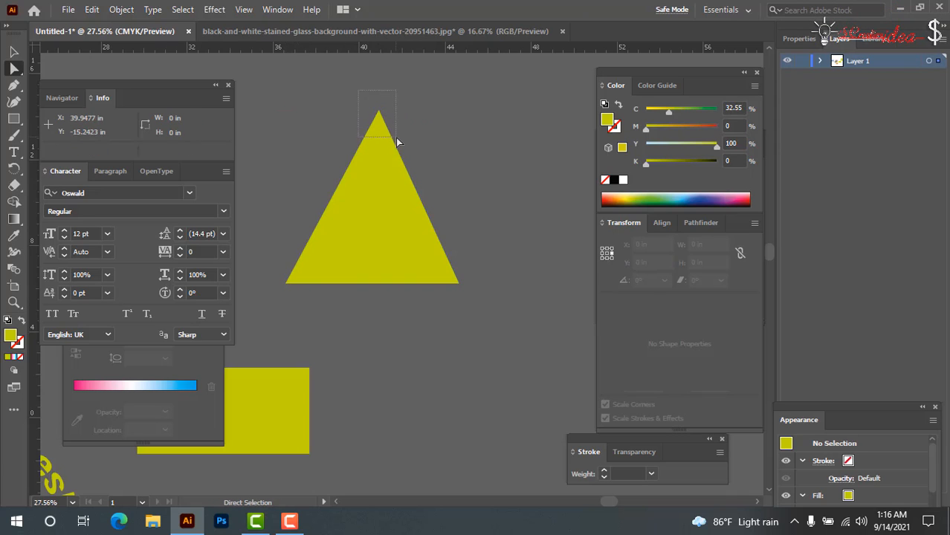
left_click(378, 146)
left_click_drag(290, 93, 507, 327)
left_click_drag(385, 131, 389, 169)
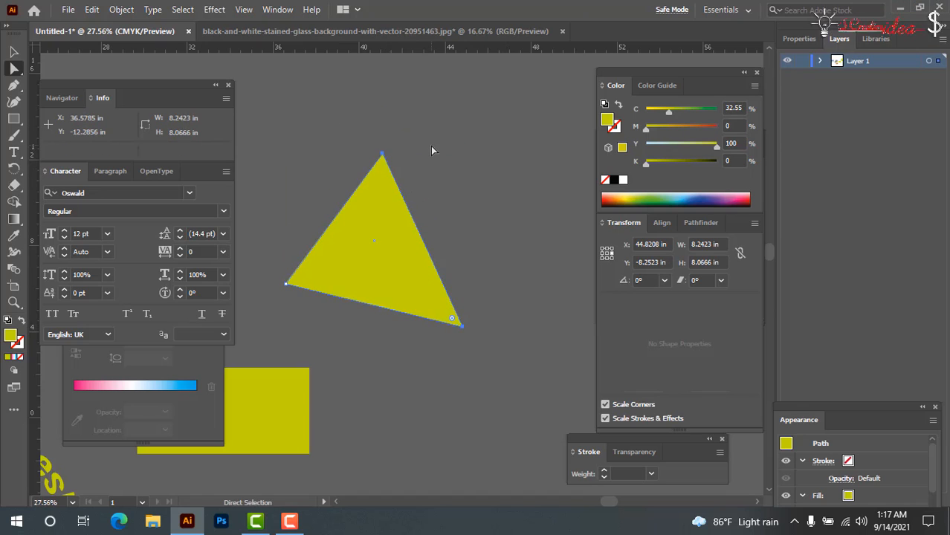
key("ctrl+z")
left_click(475, 162)
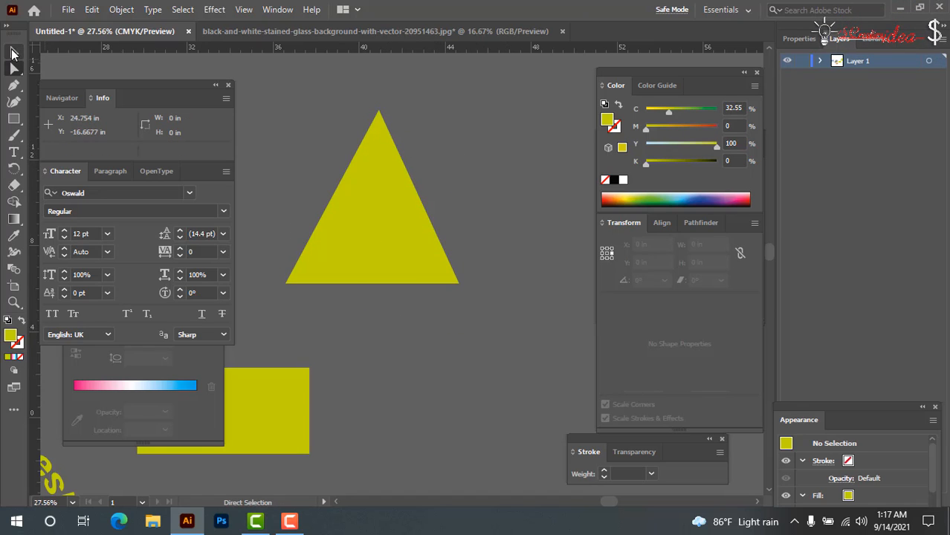
key("Tab")
key("ctrl+plus")
key("ctrl+plus")
key("ctrl+plus")
key("ctrl+plus")
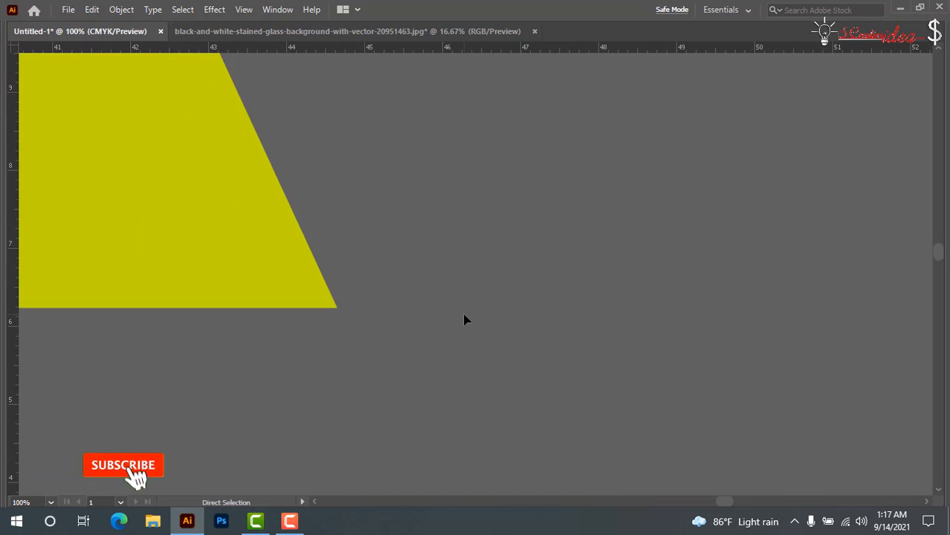
key("ctrl+minus")
key("ctrl+minus")
key("ctrl+minus")
key("ctrl+minus")
key("ctrl+minus")
key("ctrl+minus")
key("ctrl+minus")
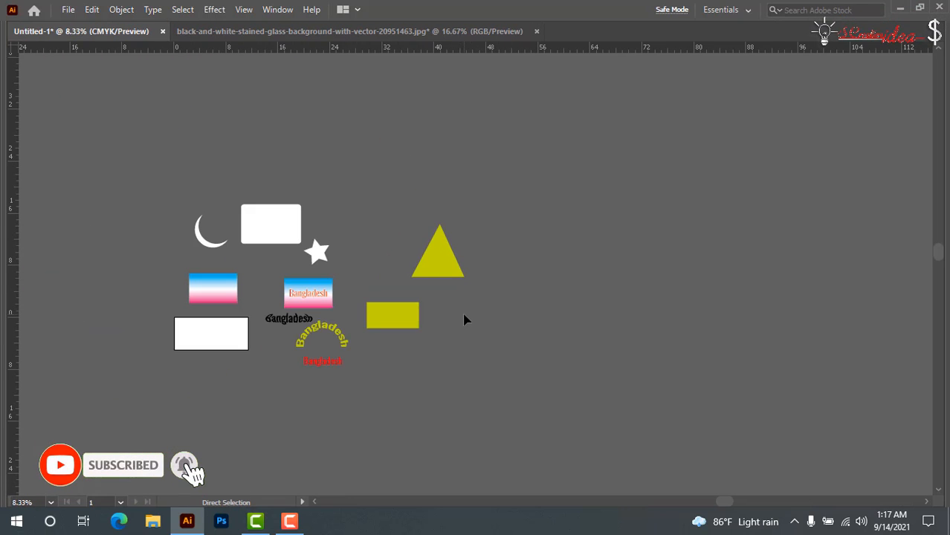
- Draw a long, thin yellow rectangle about 29.23 in by 3.35 in in the empty area above the triangle
left_click_drag(353, 133, 572, 336)
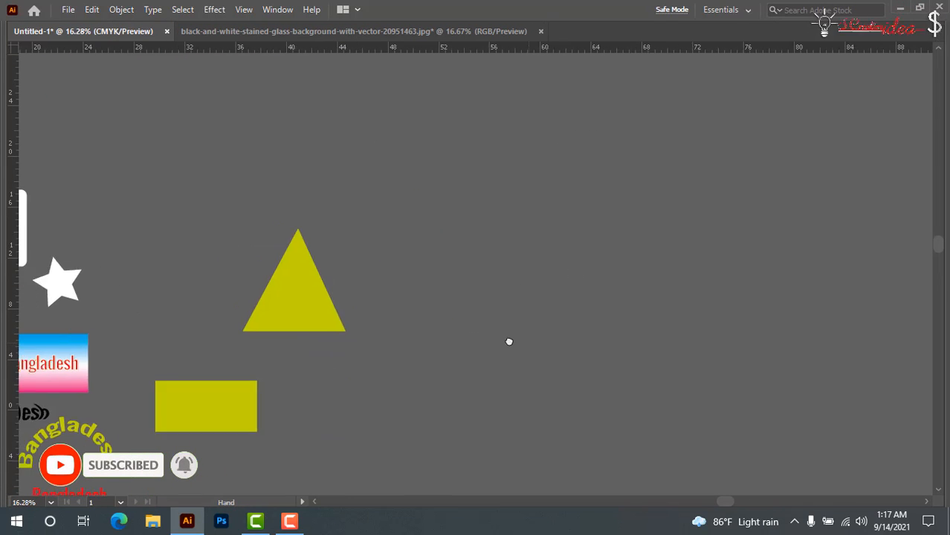
key("Tab")
left_click(13, 119)
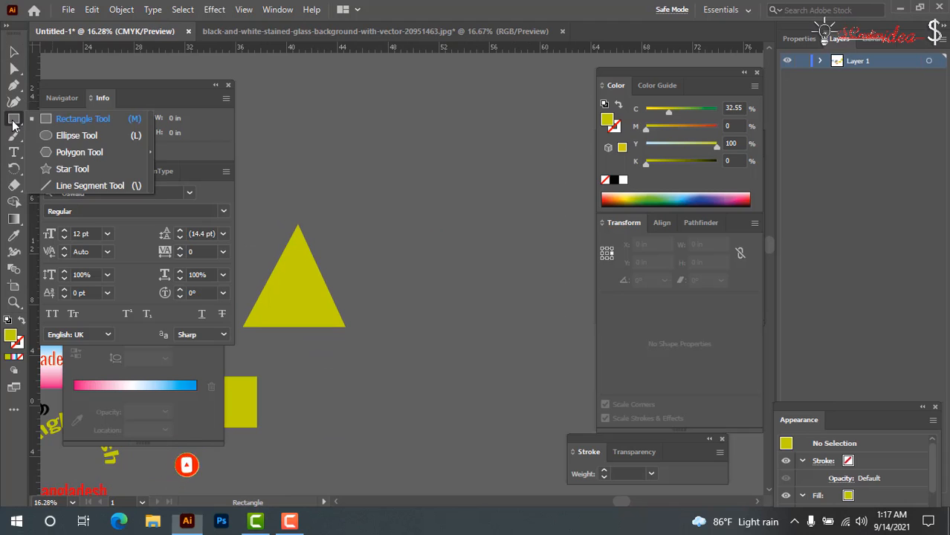
left_click(49, 136)
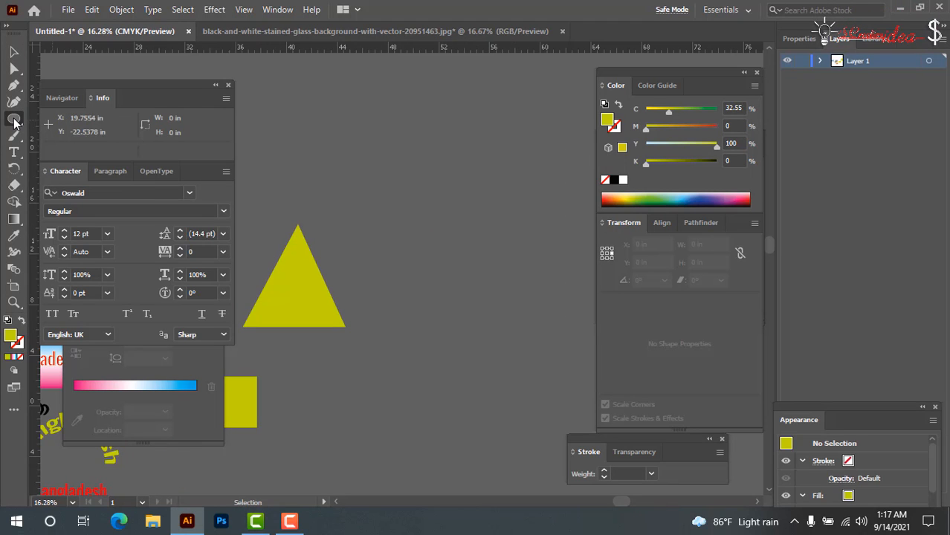
left_click(13, 121)
left_click(52, 120)
key("Tab")
left_click_drag(310, 127, 681, 169)
key("Tab")
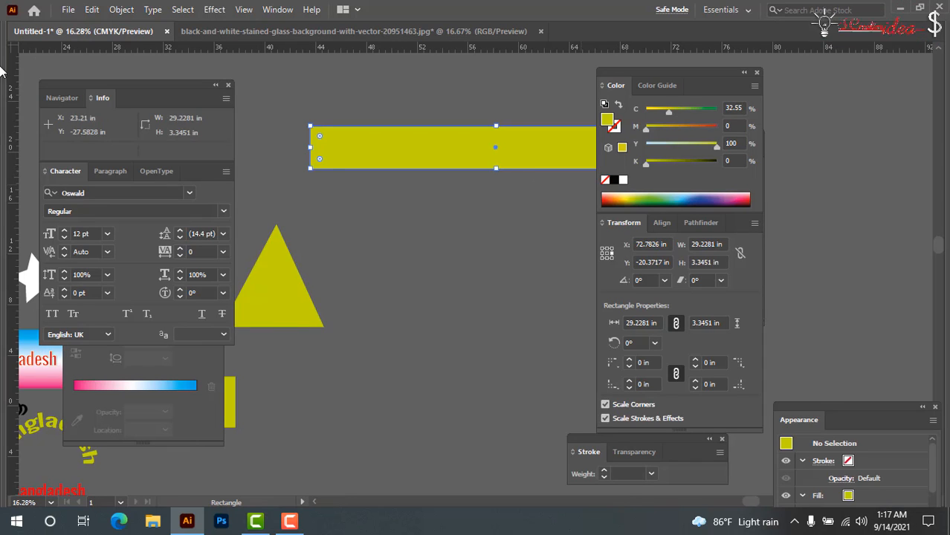
- Round all corners of the long rectangle fully, to a 1.673 in radius, and deselect it
key("v")
key("Tab")
left_click_drag(320, 140, 424, 161)
key("Tab")
key("Tab")
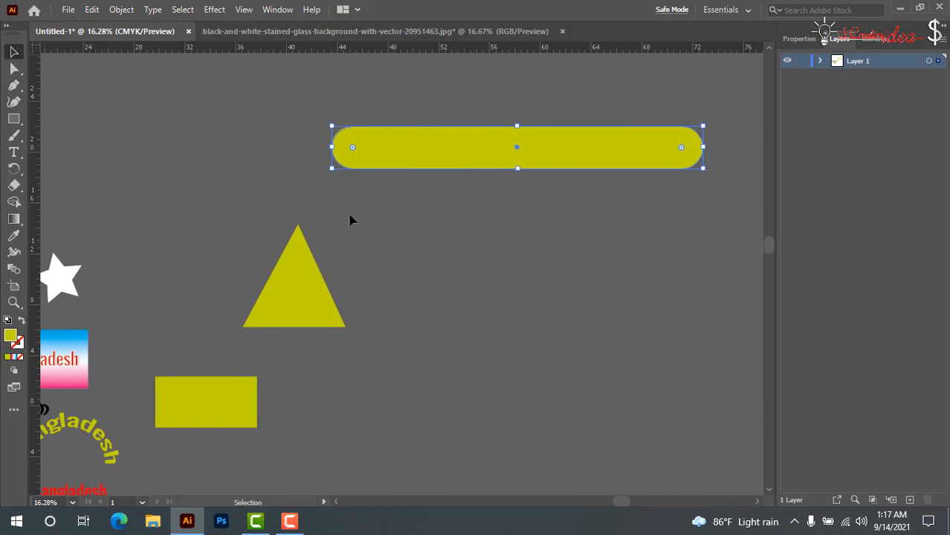
left_click(349, 218)
- Draw a large yellow rectangle about 19.74 in by 14.26 in in the empty area below the rounded bar
key("space")
left_click_drag(588, 275, 437, 257)
key("Tab")
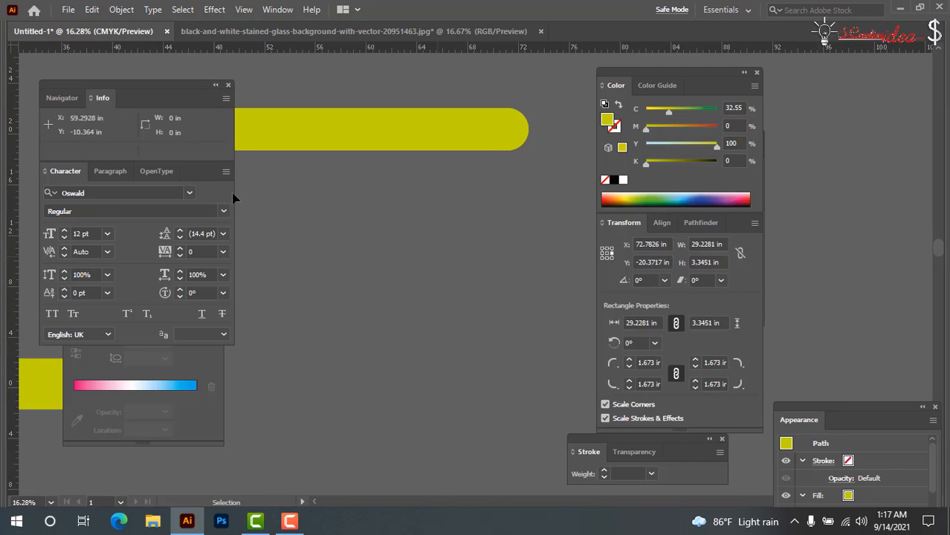
left_click(13, 119)
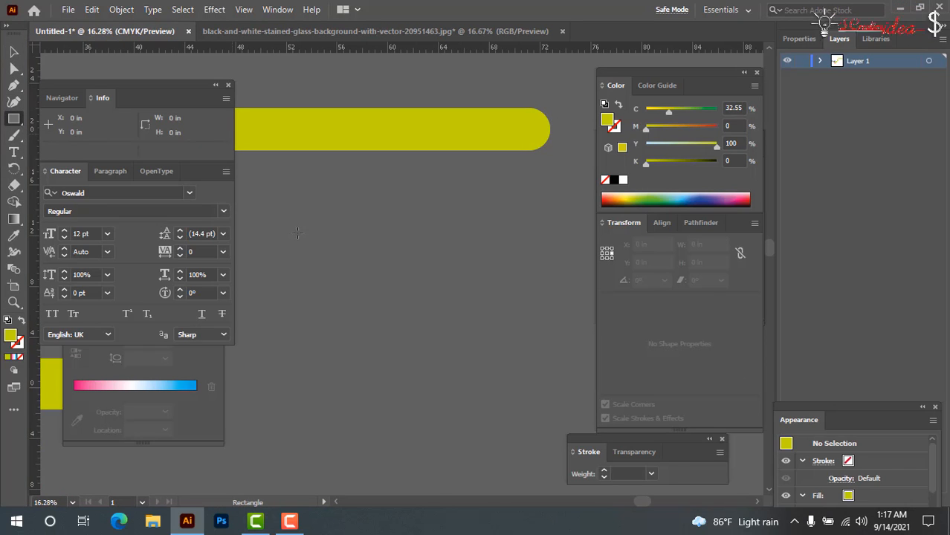
left_click(13, 120)
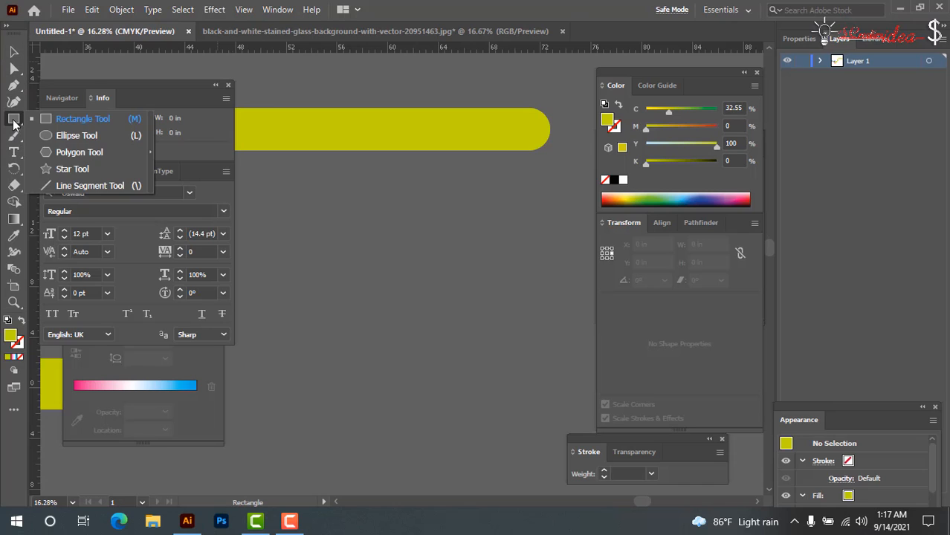
left_click(74, 121)
key("Tab")
left_click_drag(309, 240, 559, 420)
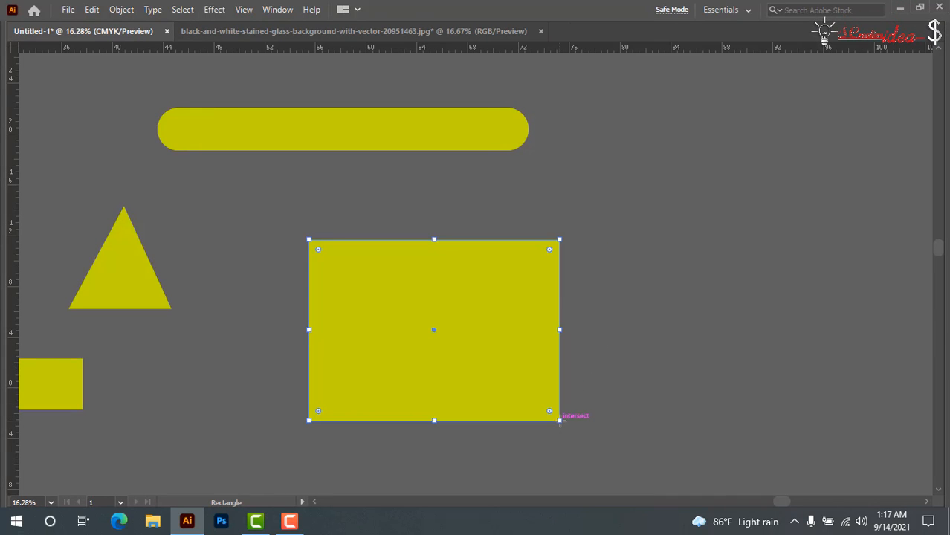
key("Tab")
left_click(15, 69)
key("Tab")
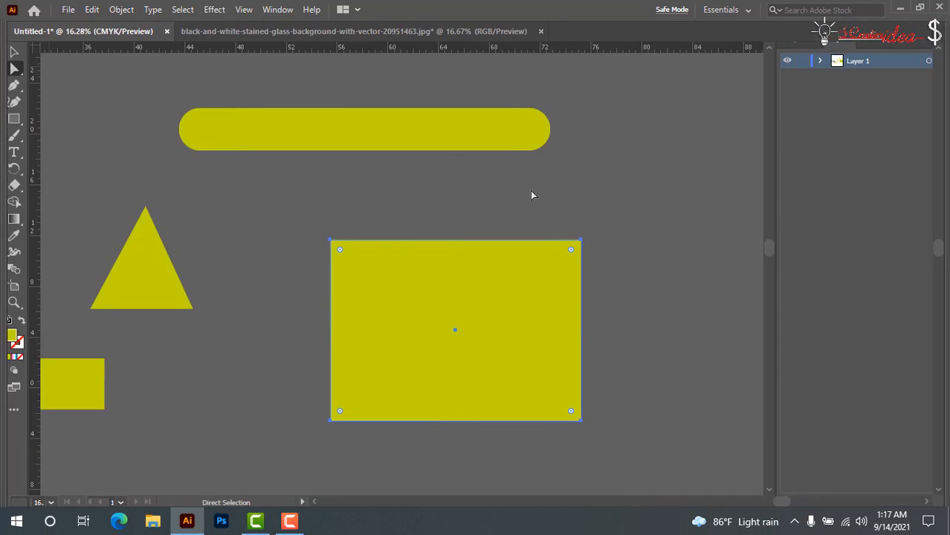
key("Tab")
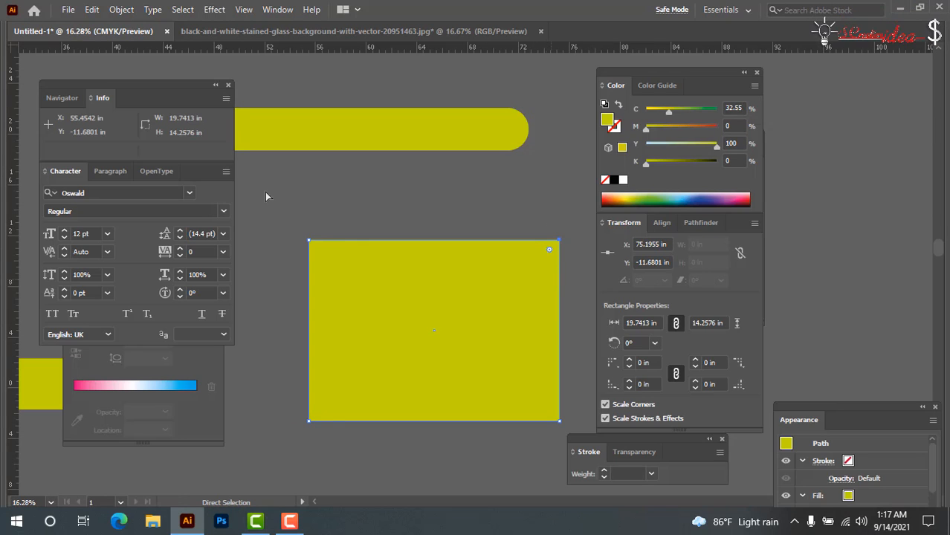
left_click(425, 228)
- Create an inner copy of the large yellow rectangle with Offset Path at -0.2 in and miter joins
key("space")
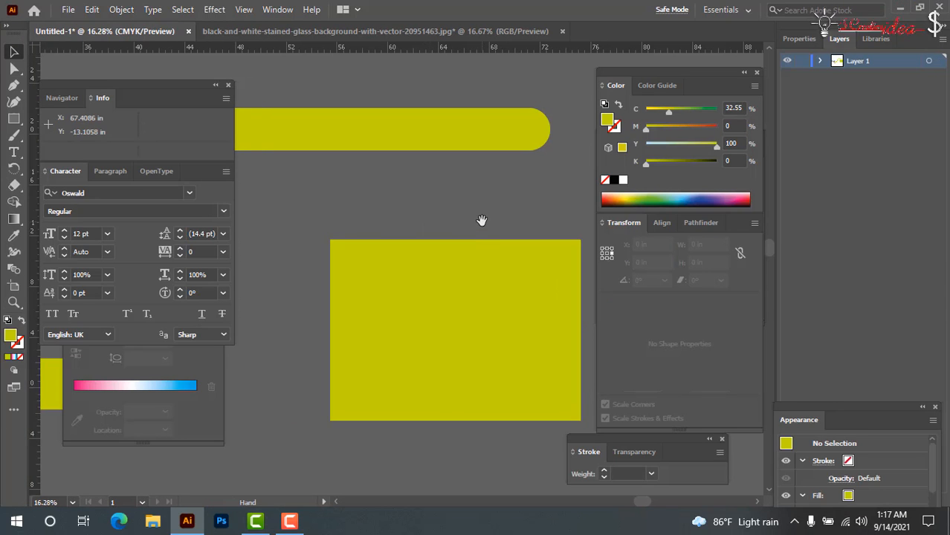
left_click_drag(471, 266, 403, 227)
left_click(389, 231)
left_click(121, 9)
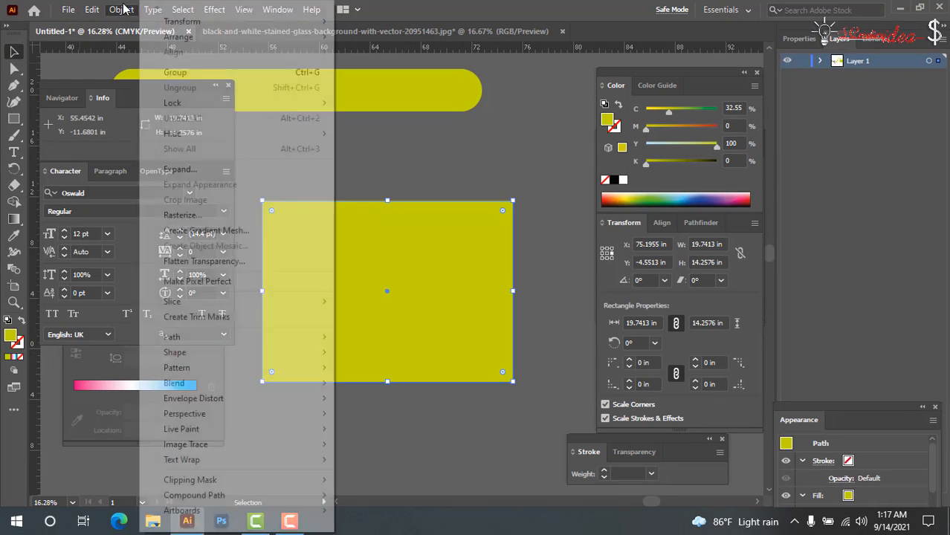
mouse_move(186, 339)
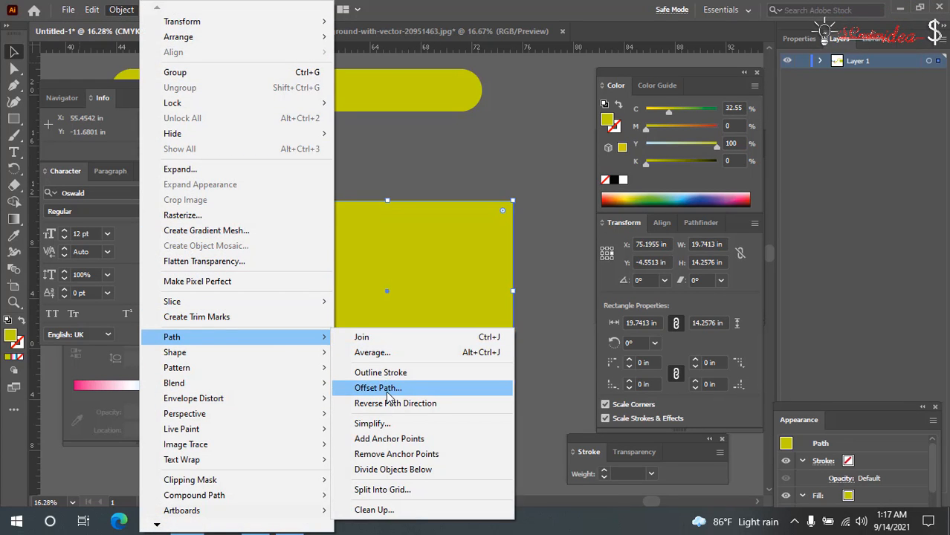
left_click(379, 327)
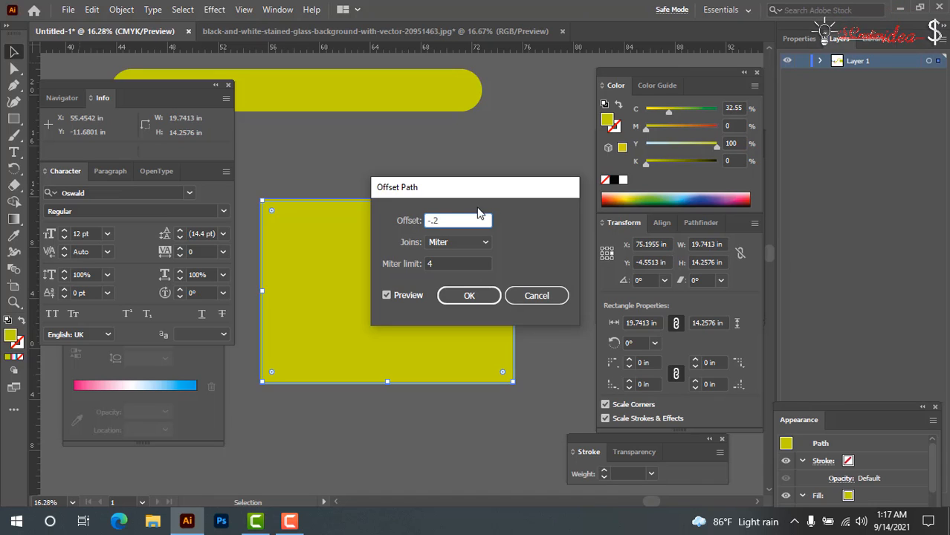
left_click(387, 295)
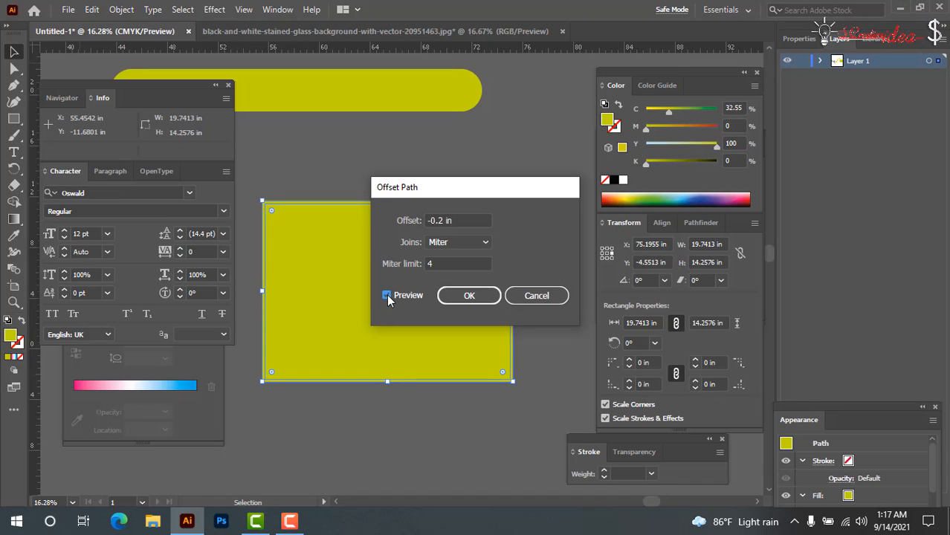
left_click(473, 295)
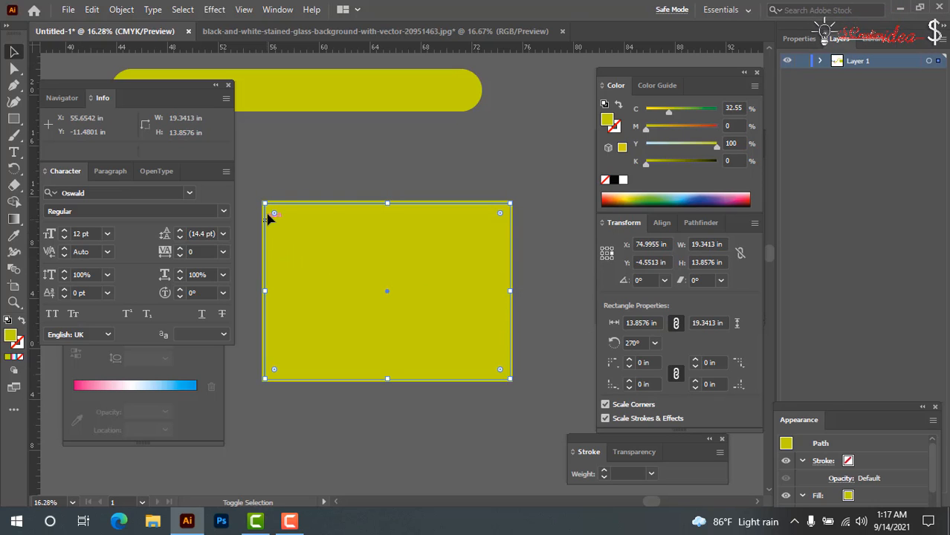
- Shrink the inner rectangle about its centre to about 18.86 in by 13.52 in and fill it with black
left_click_drag(265, 203, 267, 203)
left_click(614, 182)
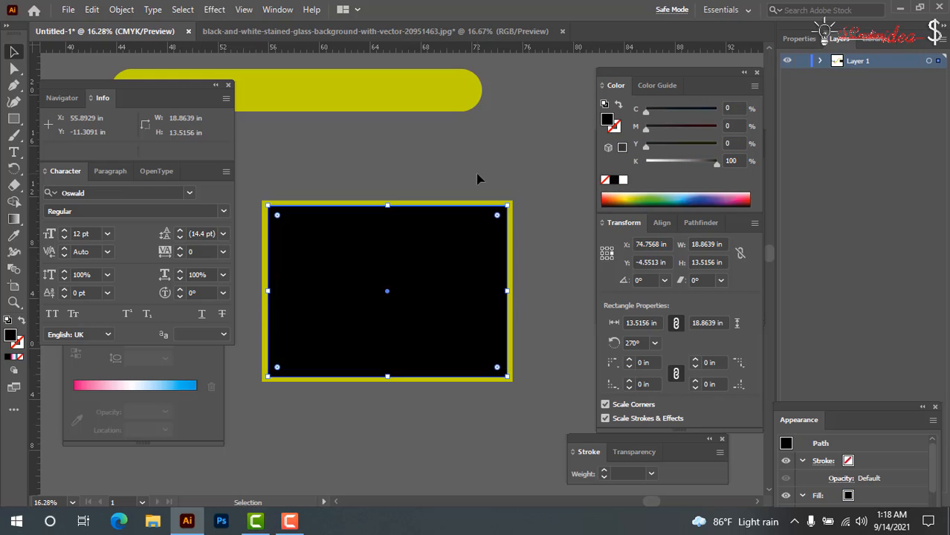
left_click(346, 184)
left_click_drag(384, 286, 384, 287)
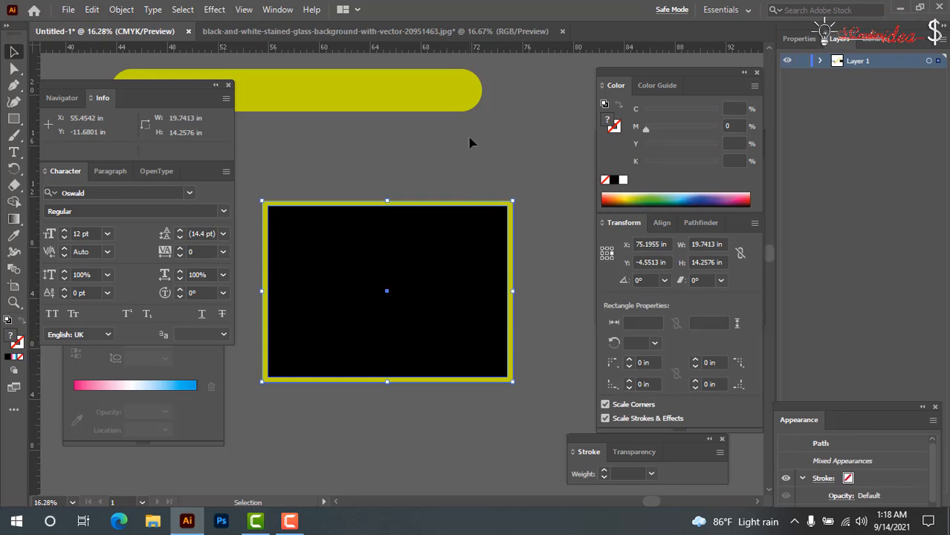
left_click(470, 139)
- Offset the black rectangle's path by -0.5 in to create another rectangle inside it
left_click(426, 295)
left_click(113, 12)
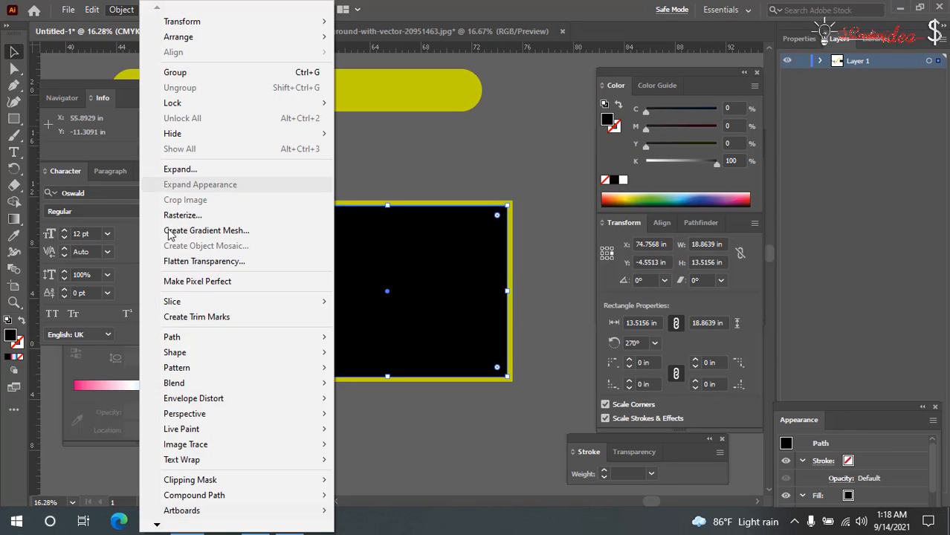
mouse_move(178, 336)
left_click(378, 388)
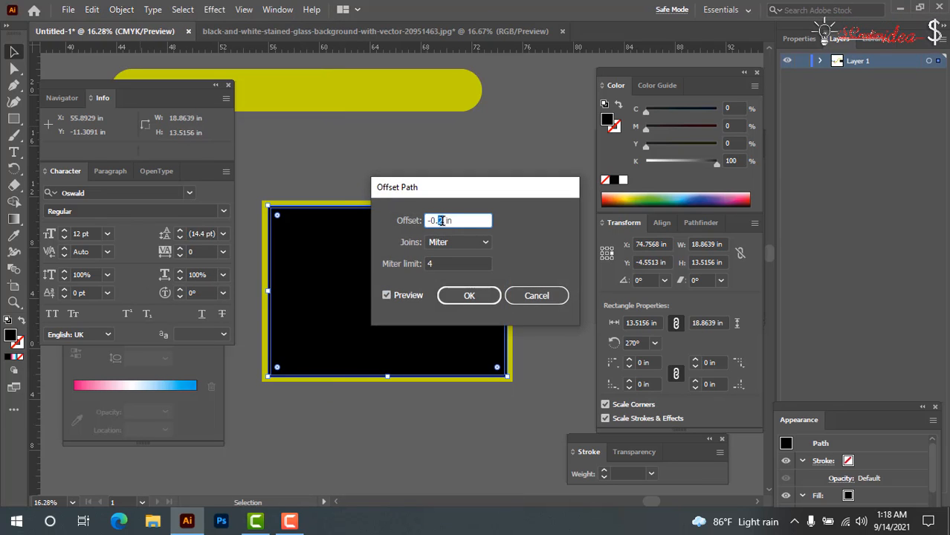
type("5")
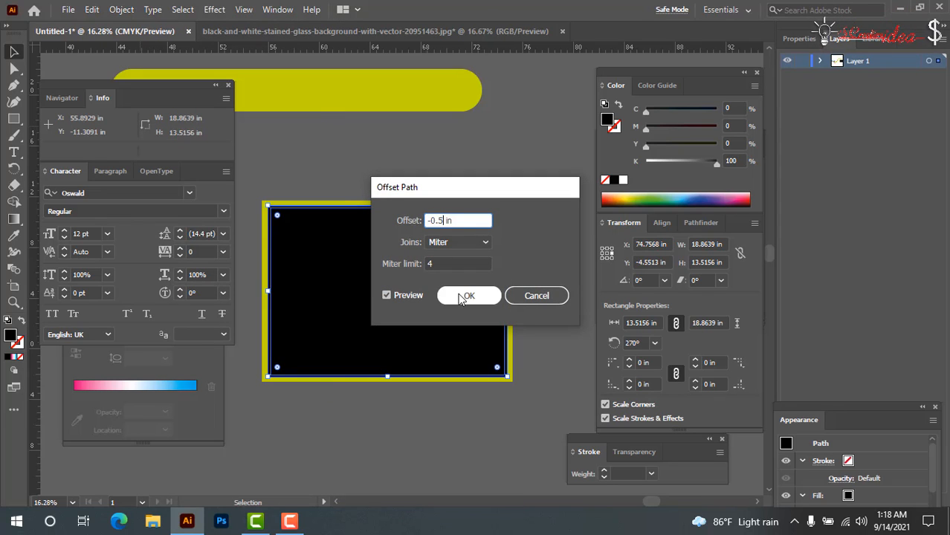
left_click(460, 293)
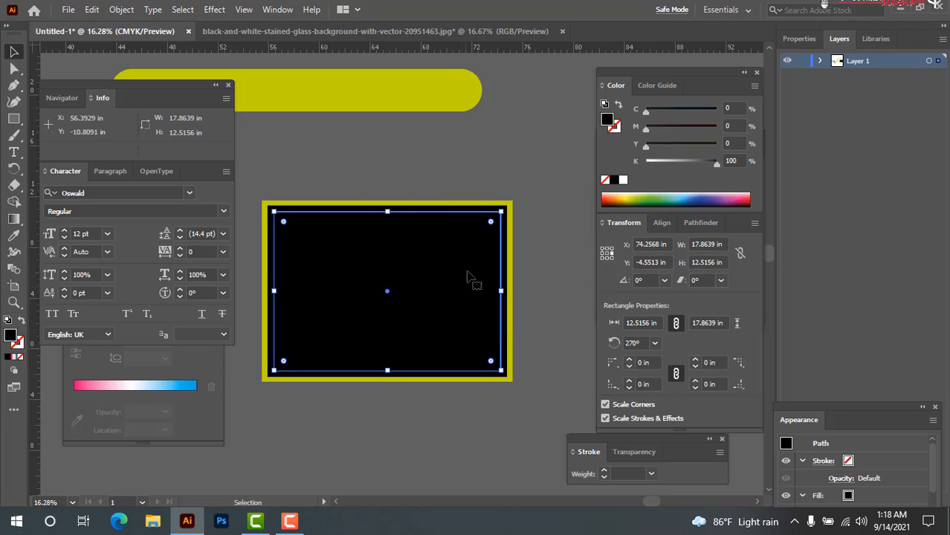
- Fill the innermost rectangle with white and deselect it
left_click(623, 179)
left_click(467, 170)
key("Tab")
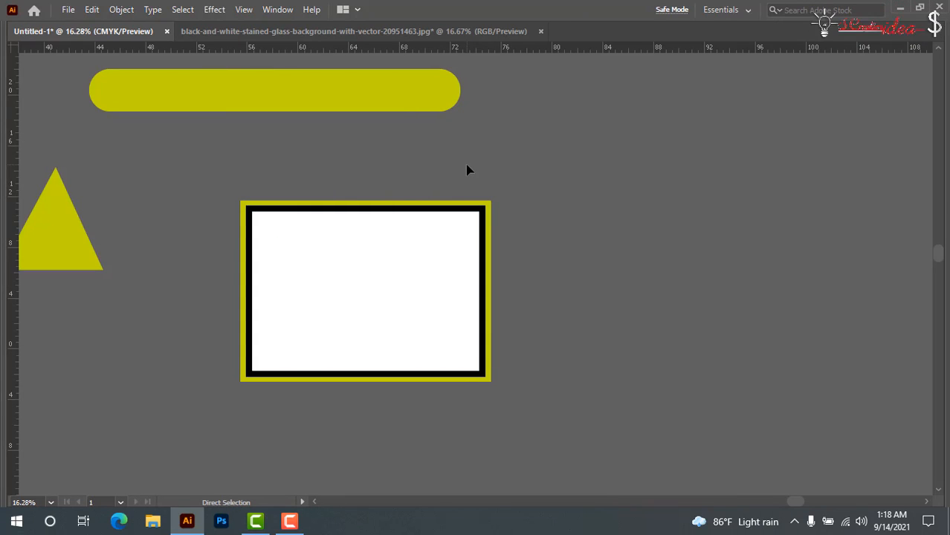
- Examine the finished framed rectangle together with all the other shapes and text in the document
key("ctrl+minus")
key("ctrl+minus")
key("ctrl+minus")
key("ctrl+minus")
key("ctrl+minus")
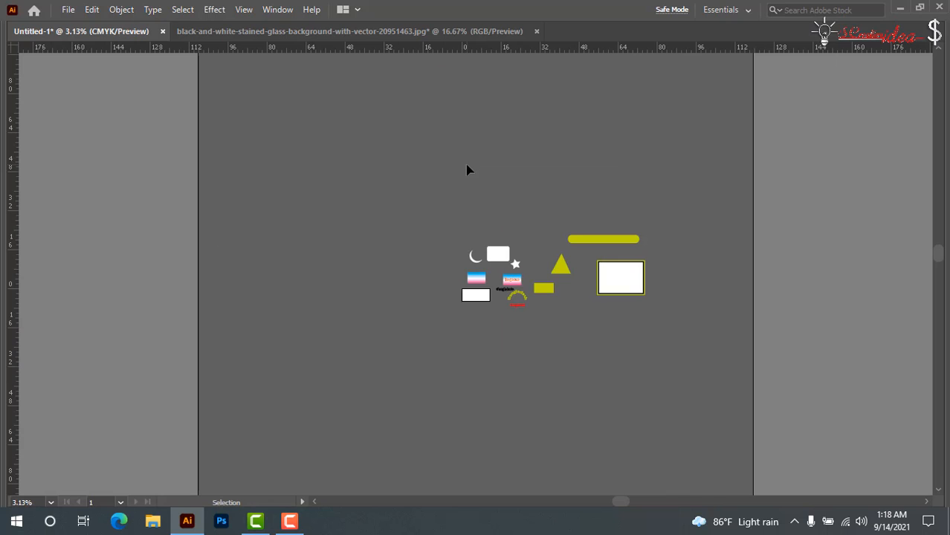
key("z")
left_click_drag(455, 206, 663, 358)
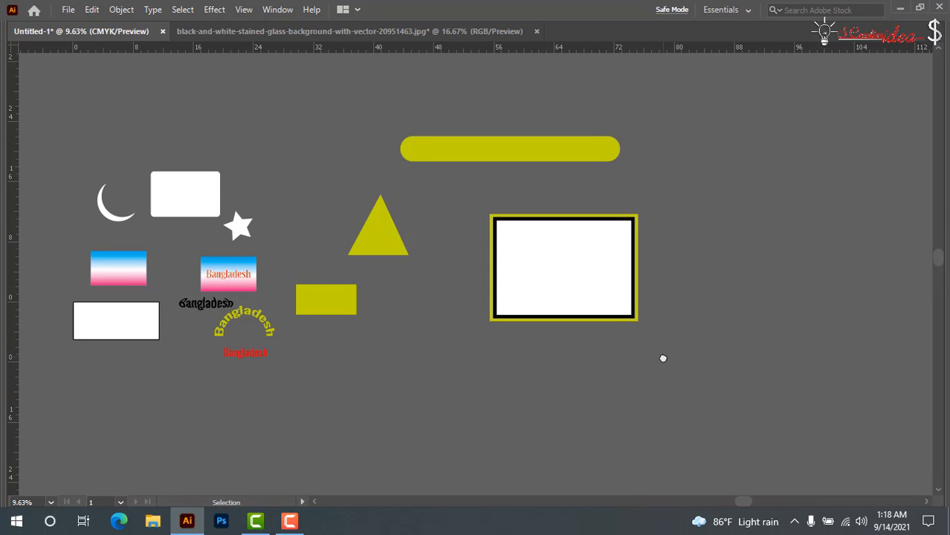